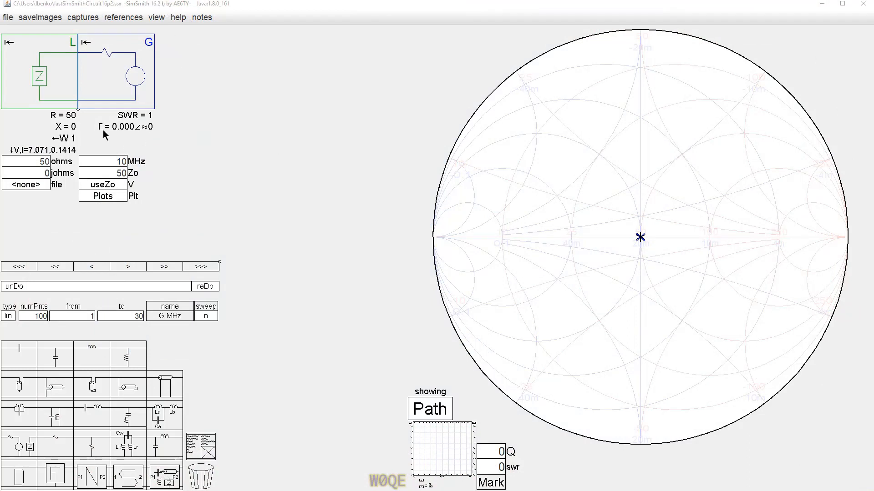
Step: Start a new circuit containing only the default load and generator
{"action": "left_click", "coordinate": [8, 18]}
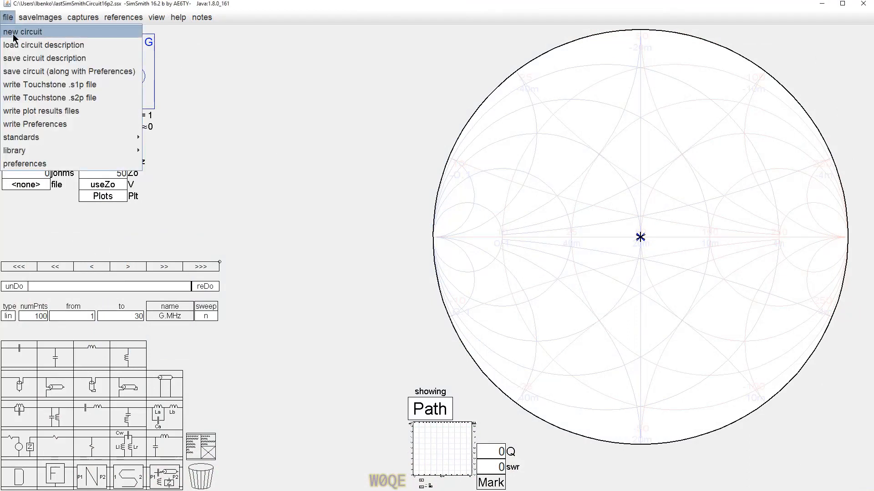
{"action": "left_click", "coordinate": [12, 31]}
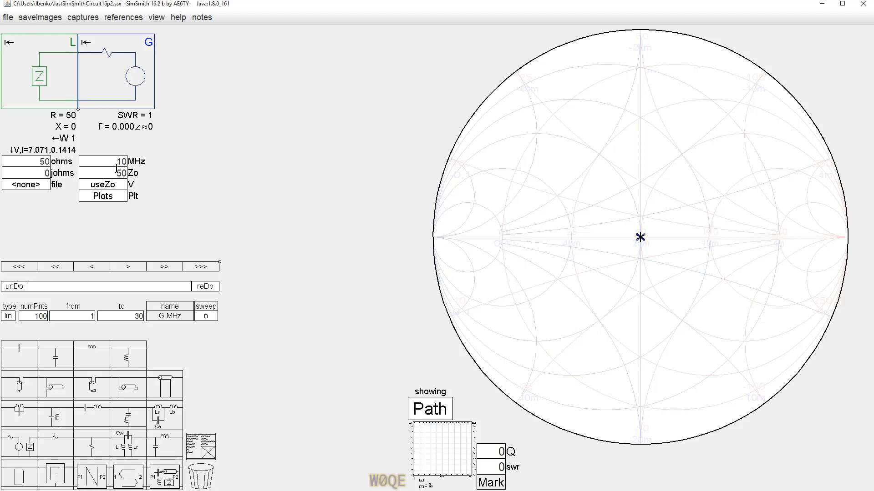
Step: Set both the generator's Zo and the load's resistance to 76 ohms
{"action": "left_click_drag", "start_coordinate": [115, 171], "coordinate": [156, 177]}
{"action": "type", "text": "76"}
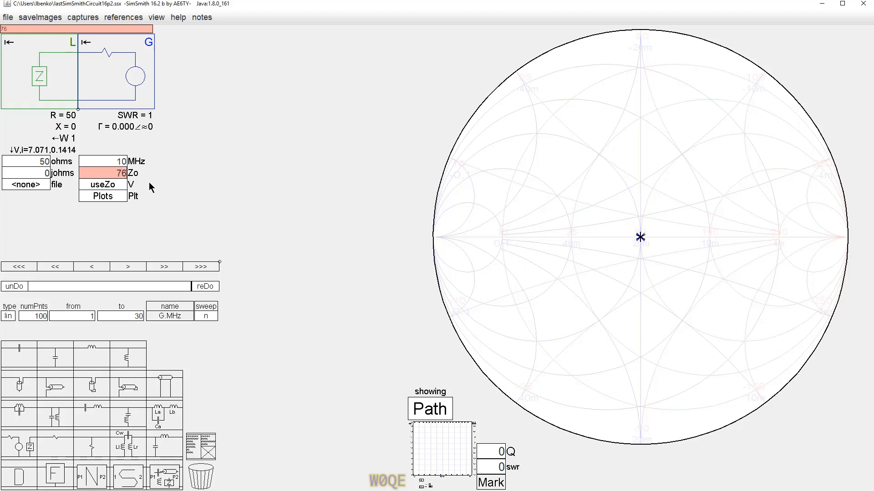
{"action": "key", "text": "Return"}
{"action": "left_click_drag", "start_coordinate": [38, 162], "coordinate": [53, 162]}
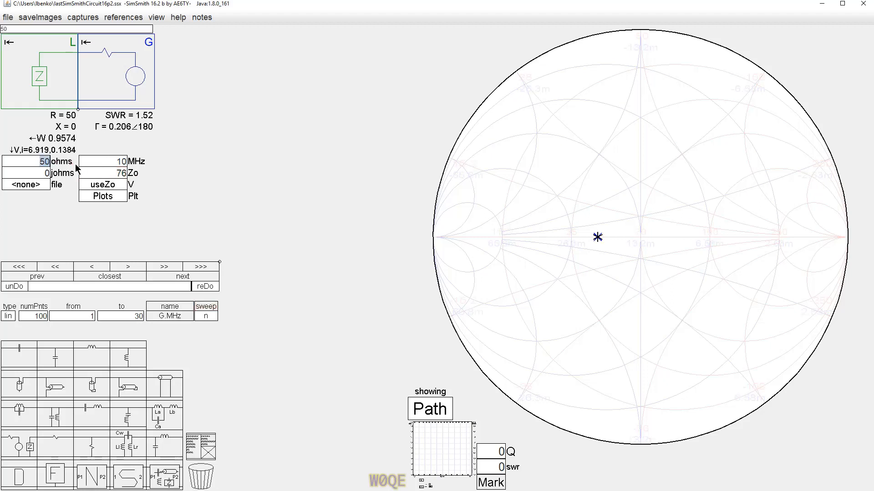
{"action": "type", "text": "76"}
{"action": "key", "text": "Return"}
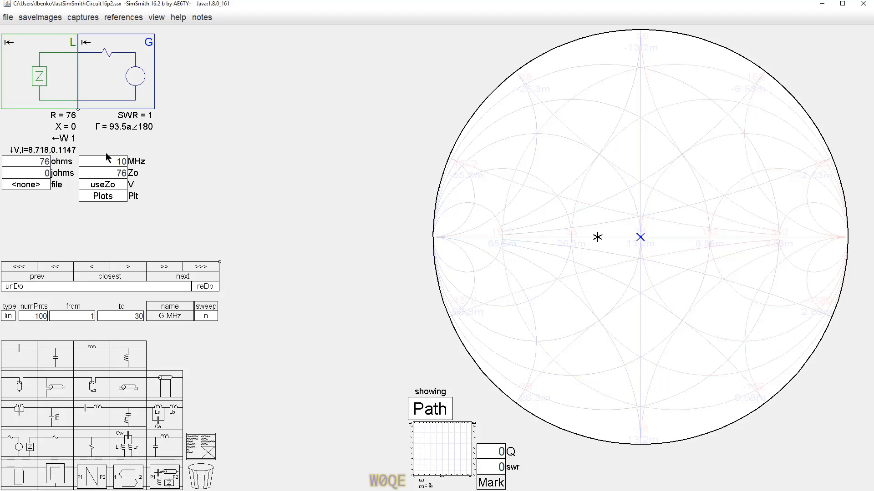
Step: Set both the generator's Zo and the load's resistance to 50 ohms
{"action": "left_click", "coordinate": [116, 175]}
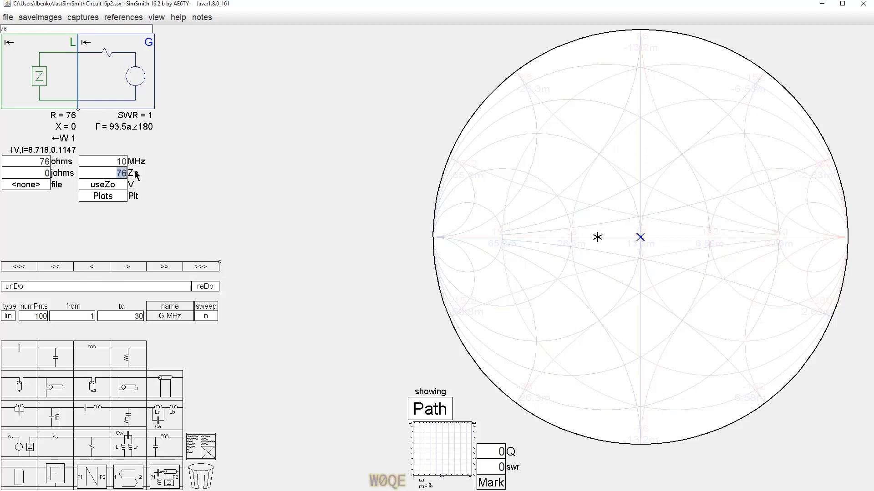
{"action": "type", "text": "500"}
{"action": "key", "text": "BackSpace"}
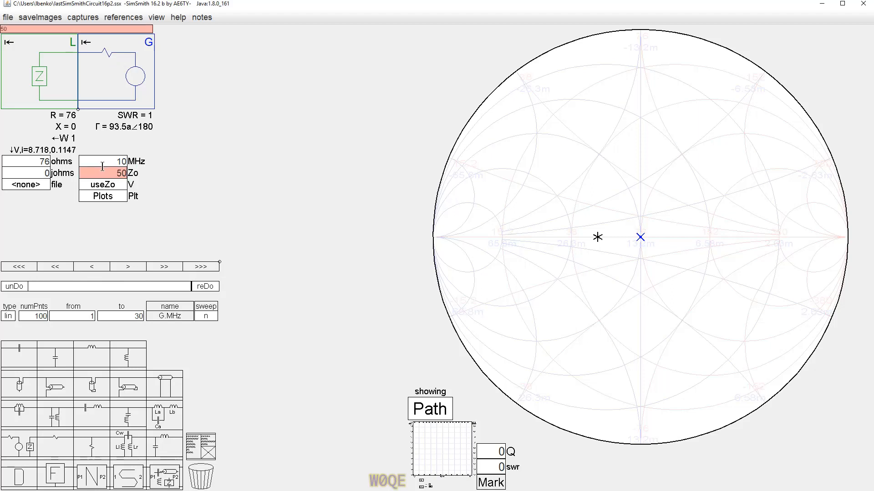
{"action": "left_click", "coordinate": [47, 160]}
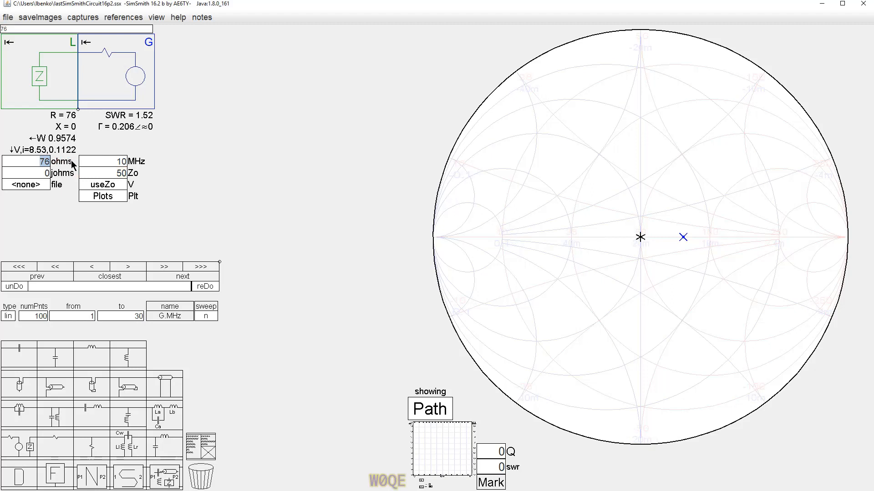
{"action": "type", "text": "50"}
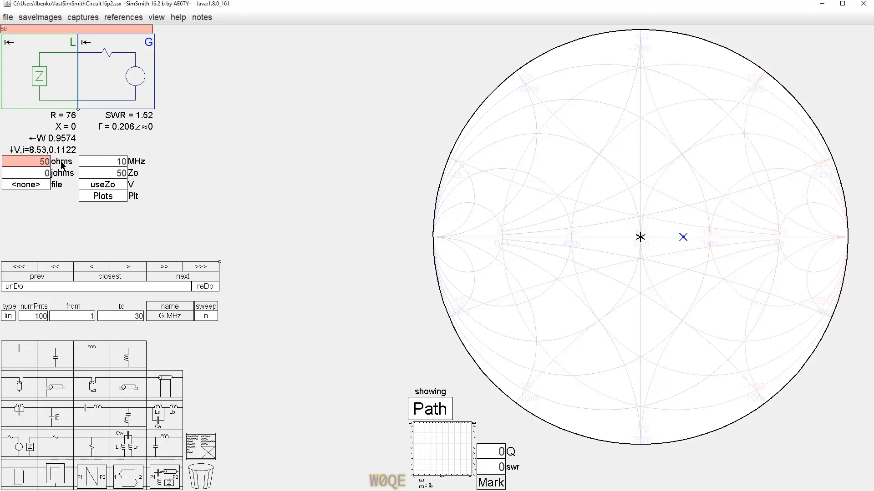
{"action": "key", "text": "Return"}
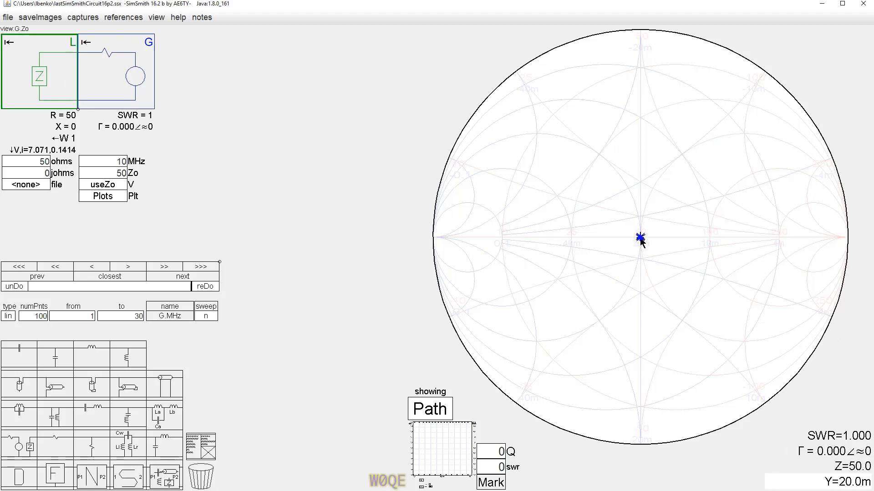
Step: Move the load point on the Smith chart to about 53.6 - j1.4 ohms and return it to the chart's centre
{"action": "mouse_move", "coordinate": [640, 238]}
{"action": "left_mouse_down"}
{"action": "mouse_move", "coordinate": [634, 244]}
{"action": "mouse_move", "coordinate": [647, 240]}
{"action": "left_mouse_up"}
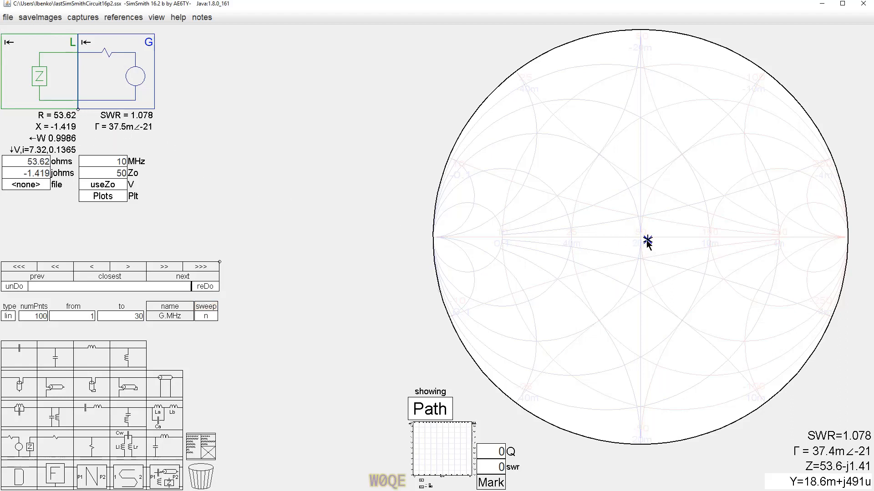
{"action": "mouse_move", "coordinate": [646, 240]}
{"action": "left_mouse_down"}
{"action": "mouse_move", "coordinate": [637, 238]}
{"action": "mouse_move", "coordinate": [656, 222]}
{"action": "mouse_move", "coordinate": [635, 222]}
{"action": "mouse_move", "coordinate": [651, 269]}
{"action": "mouse_move", "coordinate": [681, 238]}
{"action": "mouse_move", "coordinate": [635, 136]}
{"action": "mouse_move", "coordinate": [486, 169]}
{"action": "mouse_move", "coordinate": [474, 292]}
{"action": "mouse_move", "coordinate": [509, 384]}
{"action": "mouse_move", "coordinate": [541, 415]}
{"action": "mouse_move", "coordinate": [640, 238]}
{"action": "left_mouse_up"}
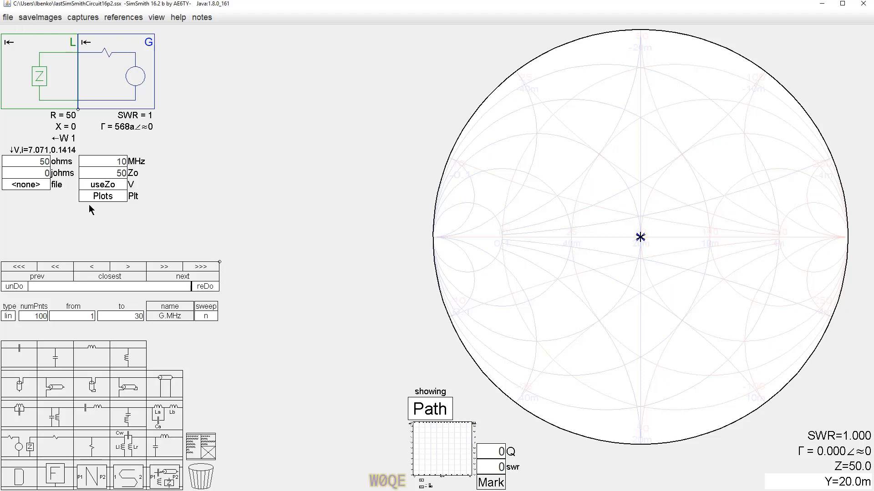
Step: Change the generator's V expression to useZo(100) and commit it
{"action": "left_click", "coordinate": [103, 184]}
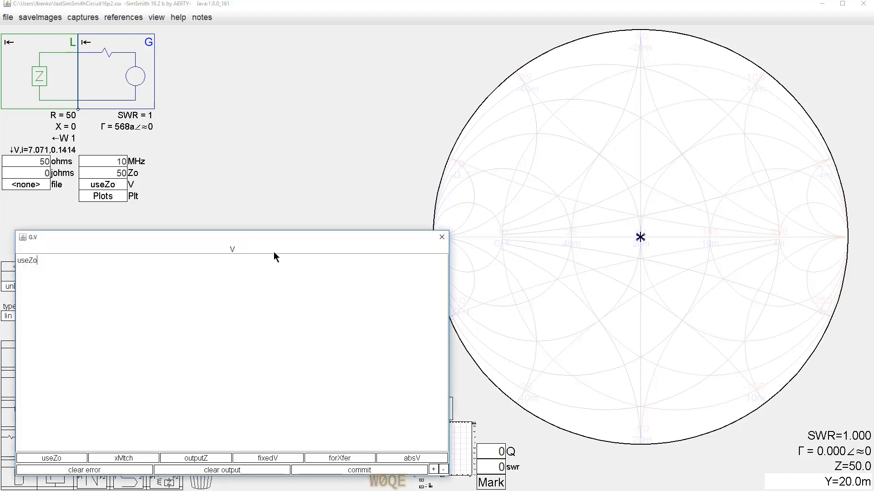
{"action": "type", "text": "(100)"}
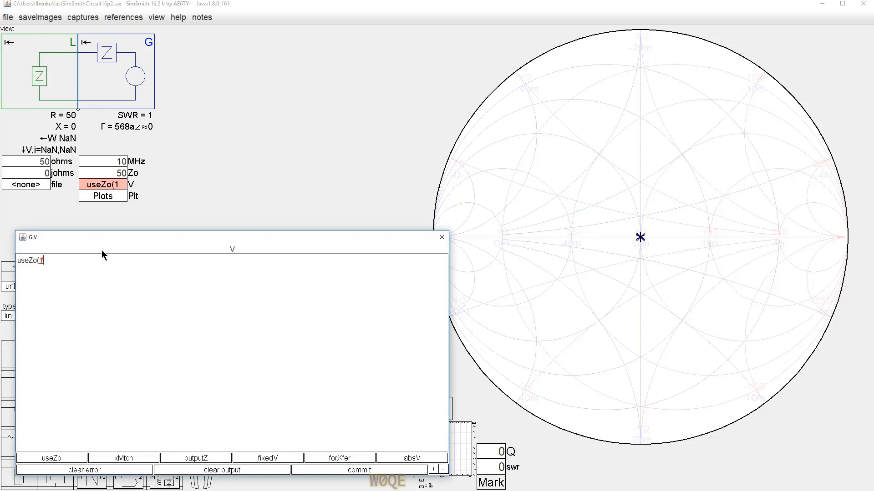
{"action": "left_click", "coordinate": [369, 471]}
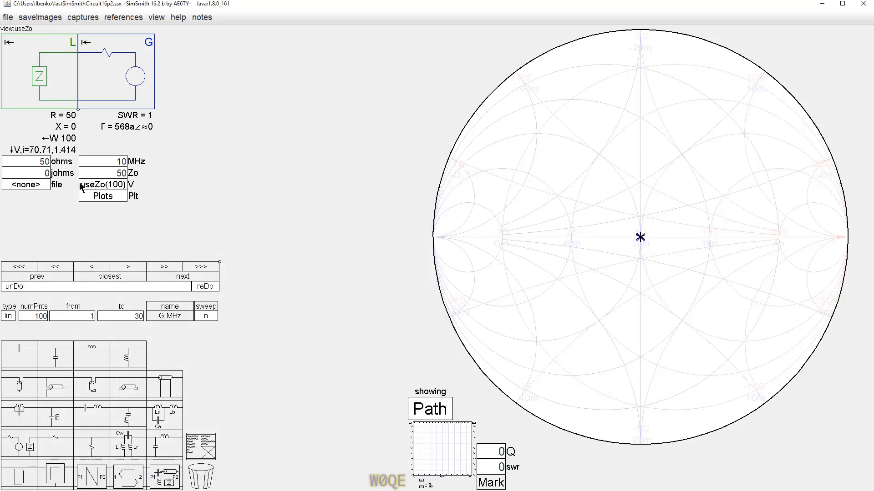
Step: Replace the number in the generator's V expression with a variable so it reads useZo(pwr), and close the editor
{"action": "left_click", "coordinate": [115, 187]}
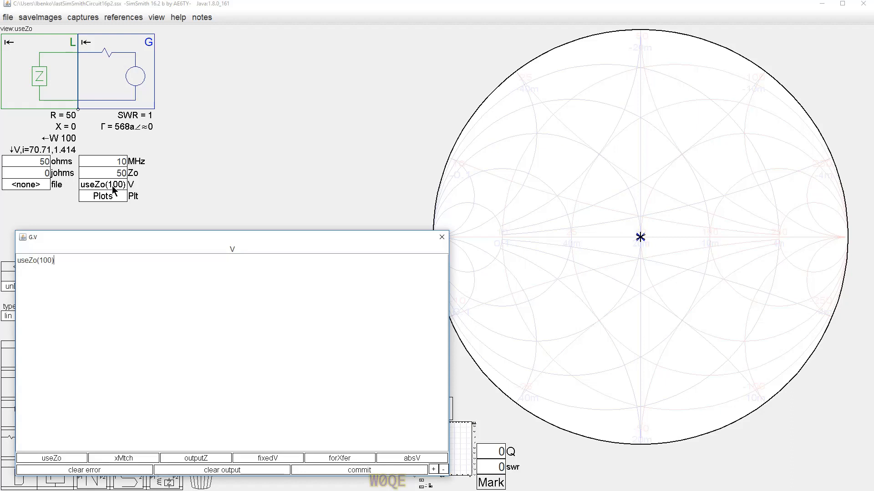
{"action": "left_click", "coordinate": [39, 261]}
{"action": "type", "text": "pwr"}
{"action": "key", "text": "Delete"}
{"action": "key", "text": "Delete"}
{"action": "key", "text": "Delete"}
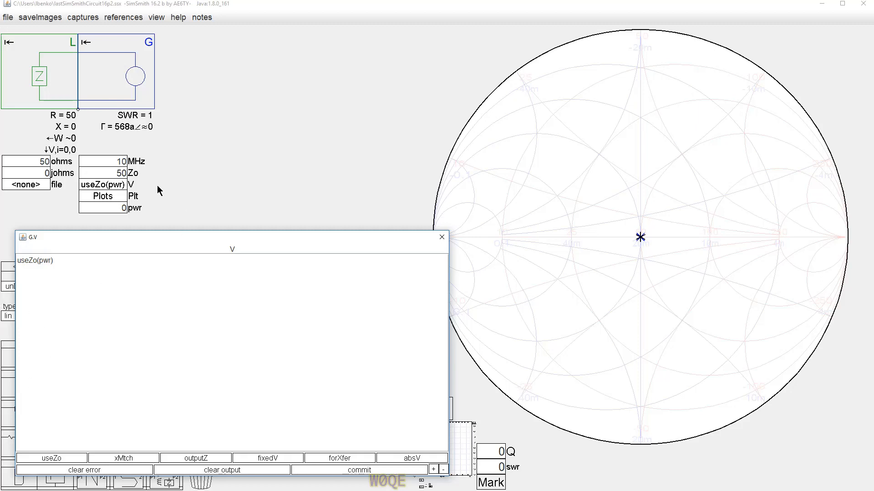
{"action": "left_click", "coordinate": [441, 236]}
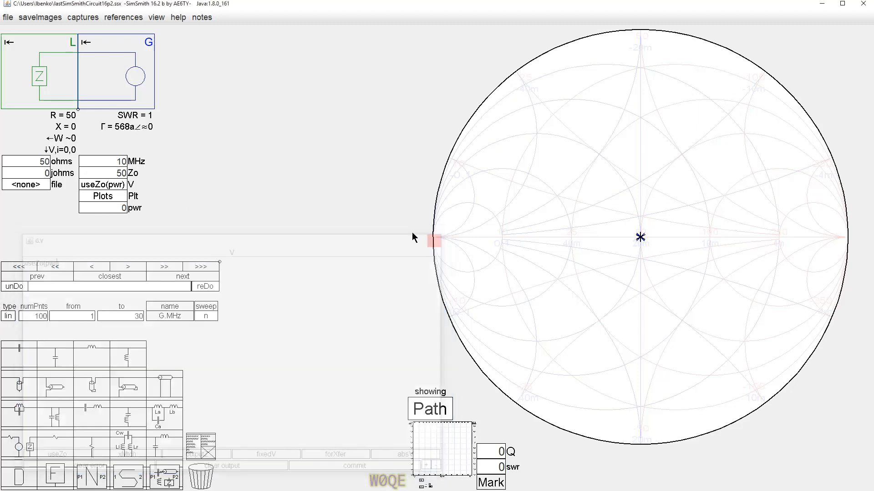
Step: Set the generator's pwr parameter to 100
{"action": "left_click", "coordinate": [111, 209]}
{"action": "type", "text": "100"}
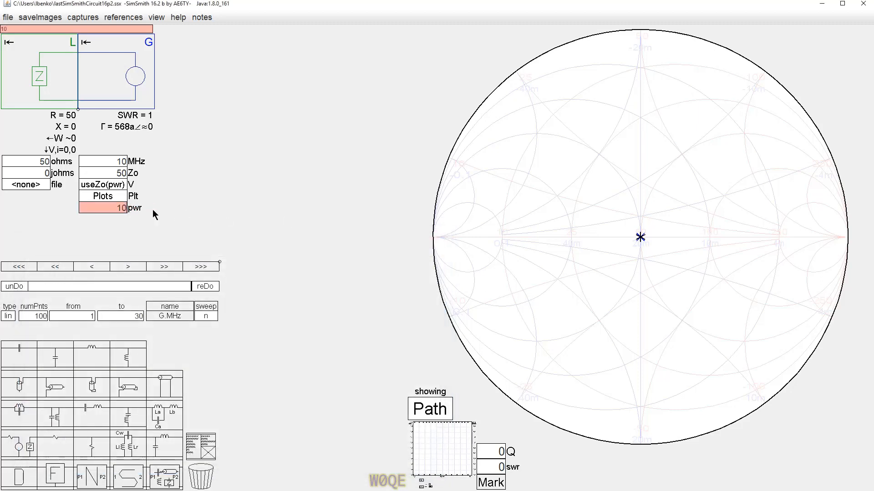
{"action": "key", "text": "Return"}
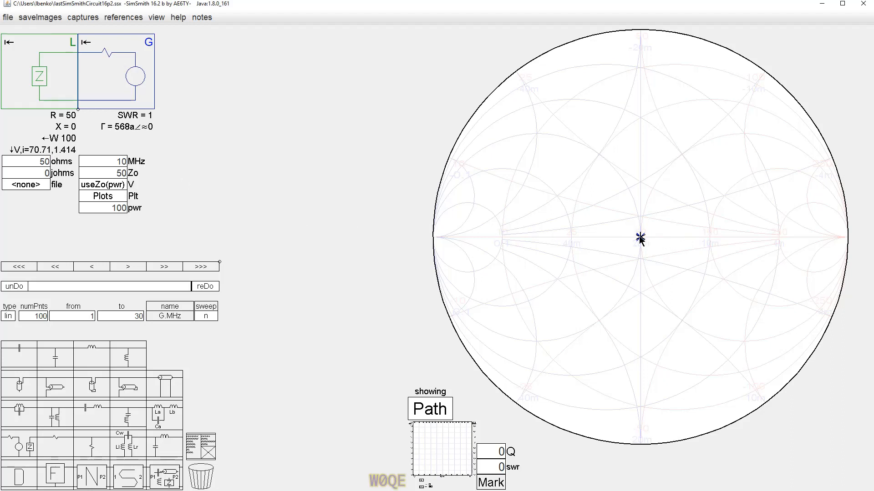
Step: Move the load point on the Smith chart to about 63.1 - j0.27 ohms and back near the centre
{"action": "left_click_drag", "start_coordinate": [640, 238], "coordinate": [664, 238]}
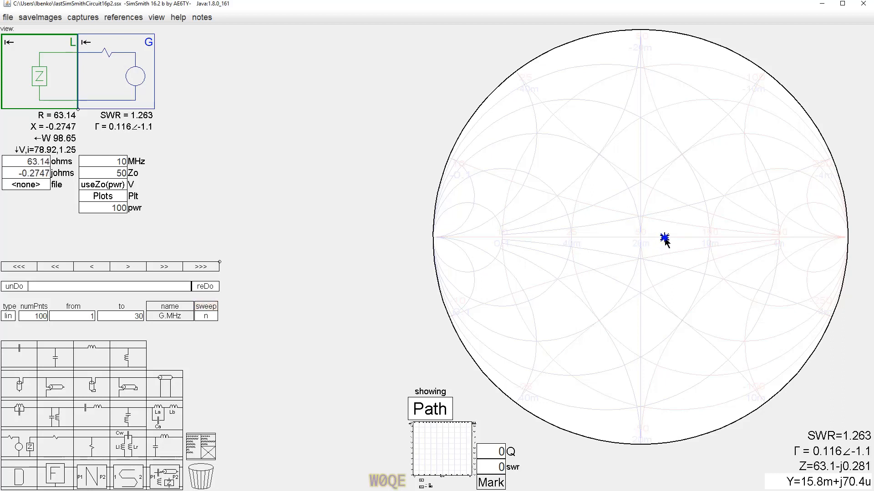
{"action": "mouse_move", "coordinate": [665, 238]}
{"action": "left_mouse_down"}
{"action": "mouse_move", "coordinate": [650, 223]}
{"action": "mouse_move", "coordinate": [609, 240]}
{"action": "mouse_move", "coordinate": [641, 237]}
{"action": "left_mouse_up"}
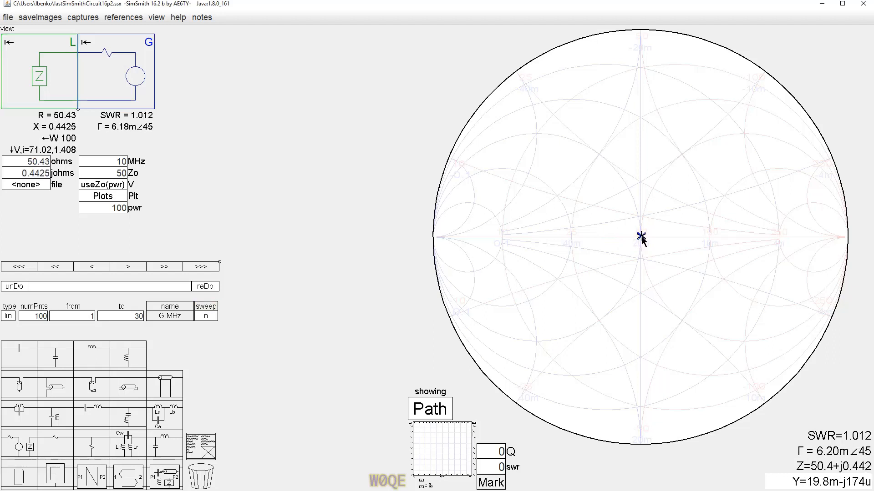
Step: Set the load's impedance to exactly 50 ohms resistance and 0 ohms reactance
{"action": "left_click", "coordinate": [25, 162]}
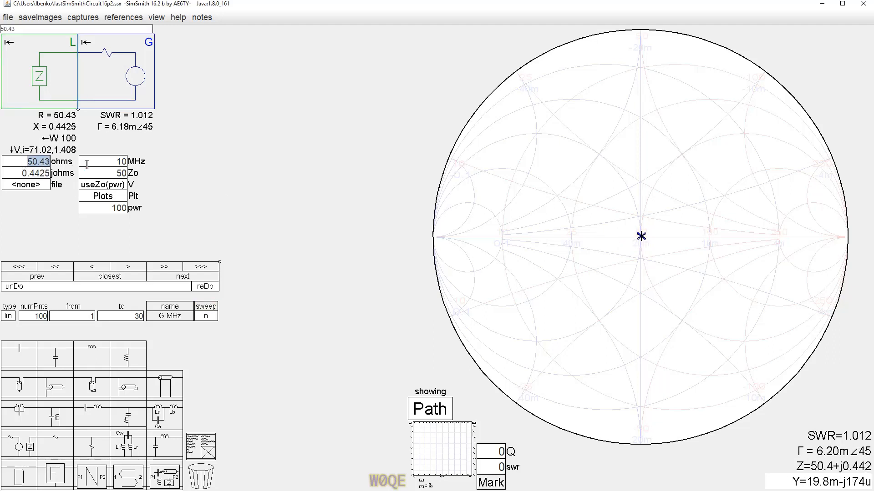
{"action": "type", "text": "50"}
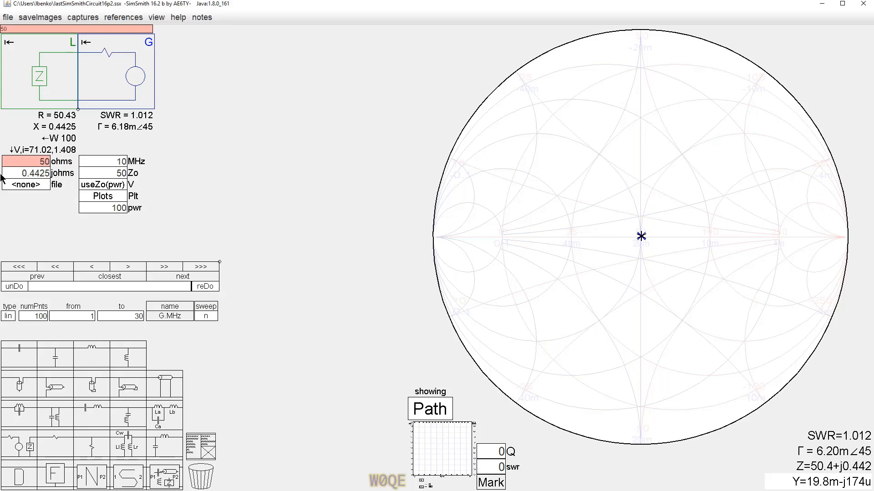
{"action": "key", "text": "Tab"}
{"action": "type", "text": "0"}
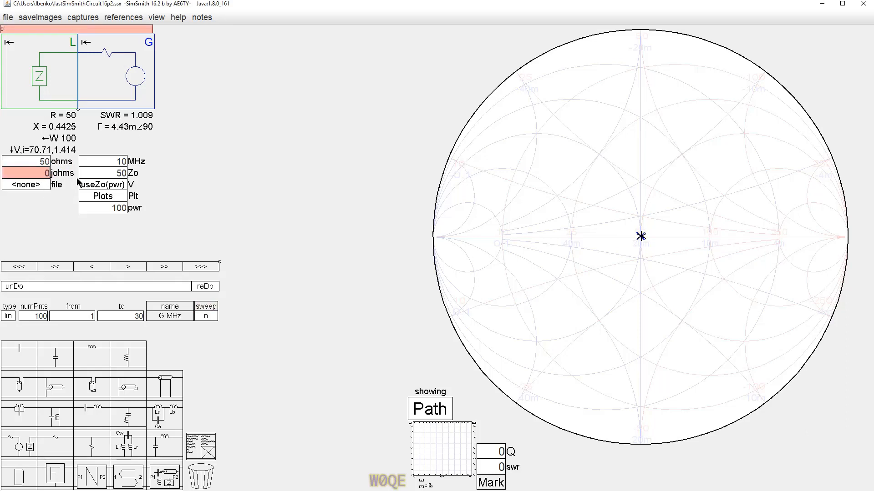
{"action": "key", "text": "Return"}
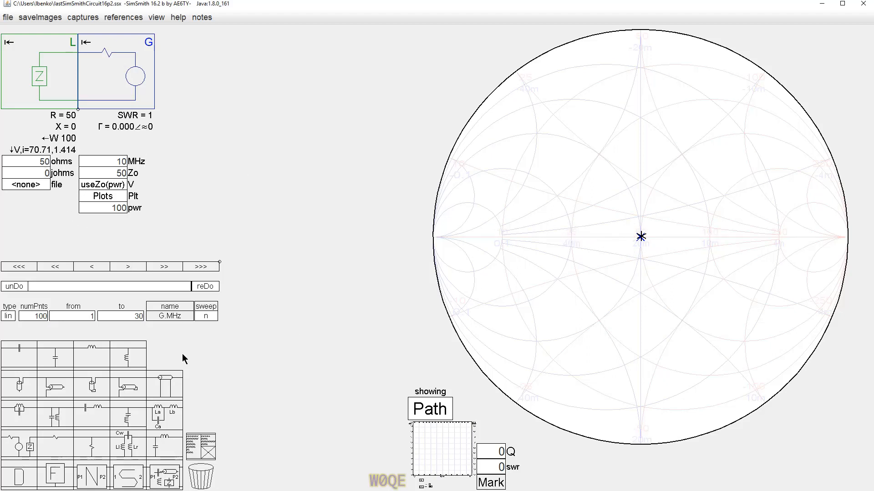
Step: Set the load's resistance to 25 ohms
{"action": "double_click", "coordinate": [34, 162]}
{"action": "type", "text": "2"}
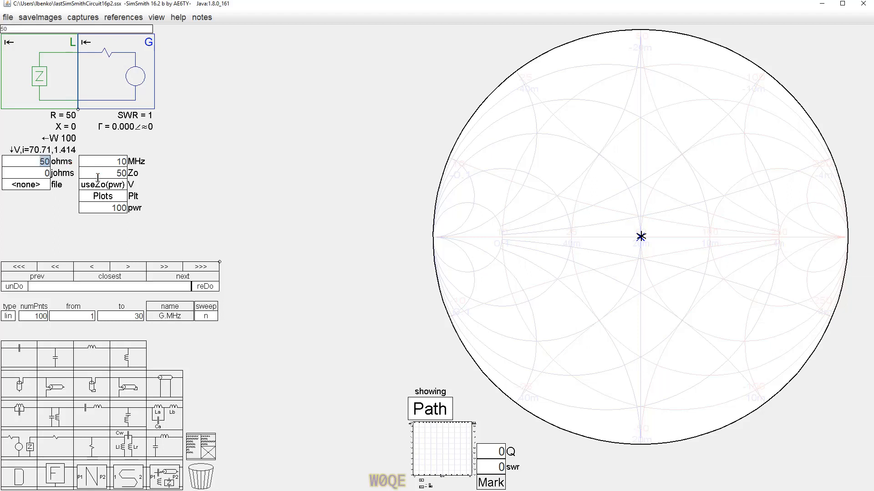
{"action": "type", "text": "5"}
Step: Insert a series transmission line between the load and the generator and set its loss per 100 ft to 0
{"action": "left_click_drag", "start_coordinate": [170, 378], "coordinate": [117, 73]}
{"action": "double_click", "coordinate": [107, 232]}
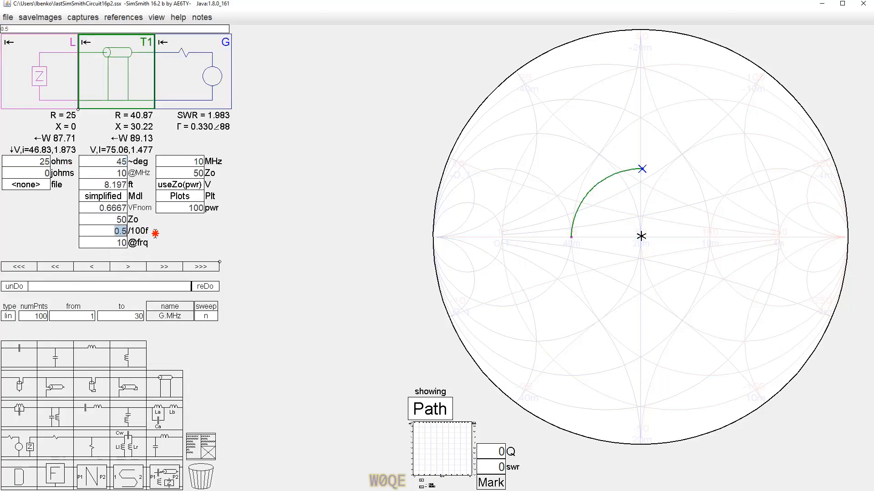
{"action": "type", "text": "0"}
{"action": "key", "text": "Return"}
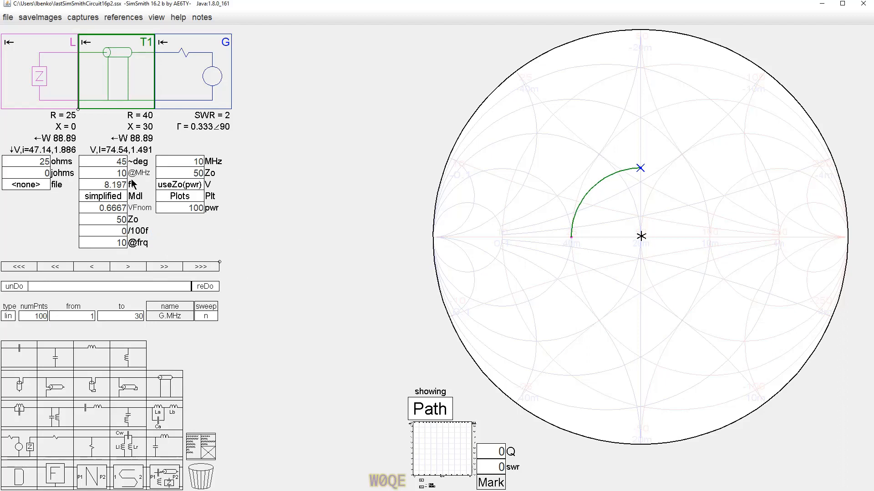
Step: Increase the transmission line's length to 32.25 ft
{"action": "left_click", "coordinate": [115, 161]}
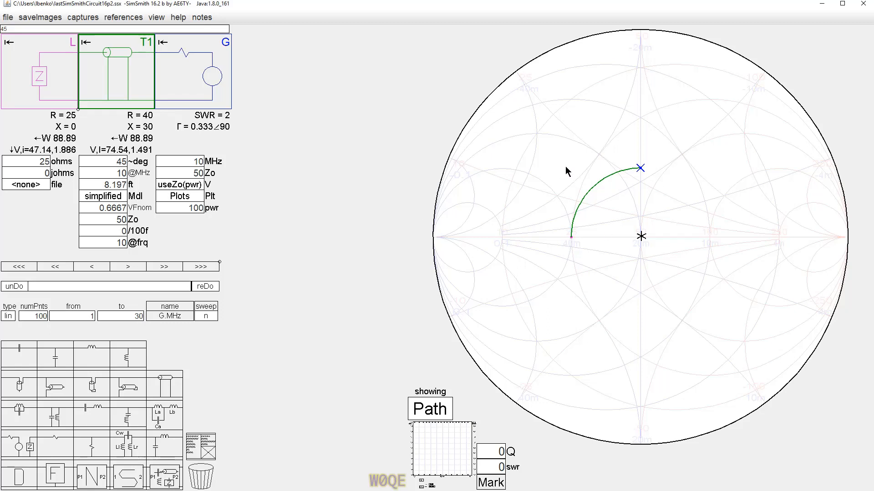
{"action": "left_click", "coordinate": [113, 185]}
{"action": "scroll", "coordinate": [117, 186], "scroll_direction": "up", "scroll_amount": 11}
{"action": "scroll", "coordinate": [120, 191], "scroll_direction": "up", "scroll_amount": 3}
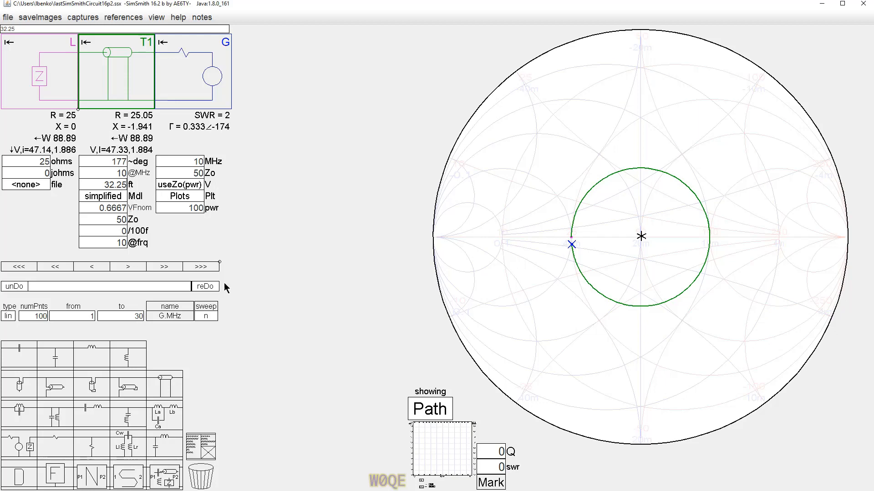
Step: Add the transmission line's length, T1.ft, to the sweep list and enable its sweep
{"action": "left_click", "coordinate": [181, 314]}
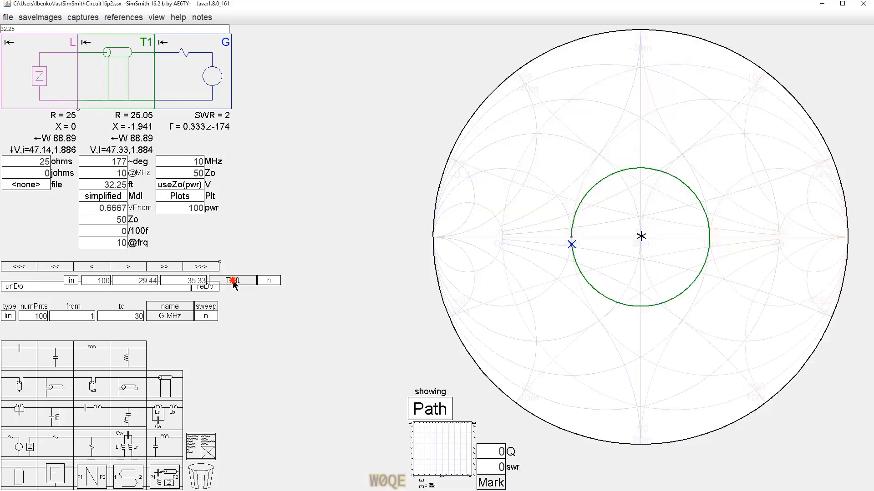
{"action": "left_click", "coordinate": [234, 280]}
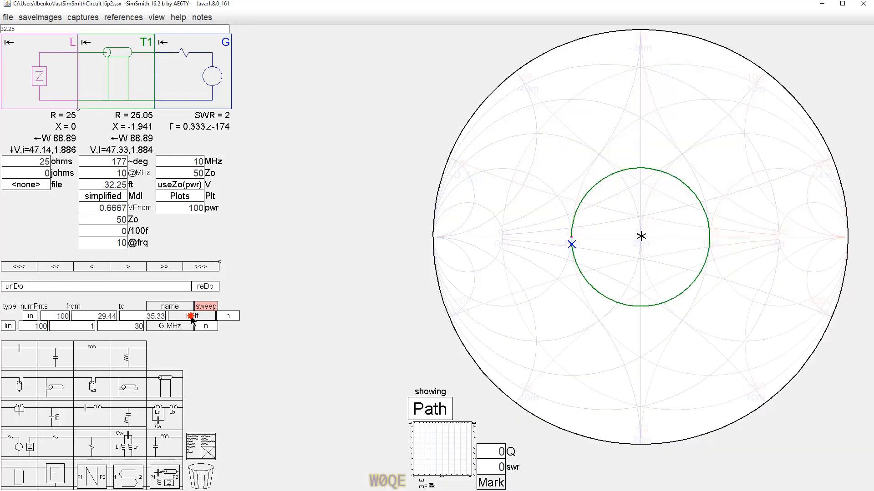
{"action": "left_click", "coordinate": [206, 316]}
Step: Switch from the Smith chart to the rectangular plot and turn off the generator's SWR trace
{"action": "left_click", "coordinate": [466, 453]}
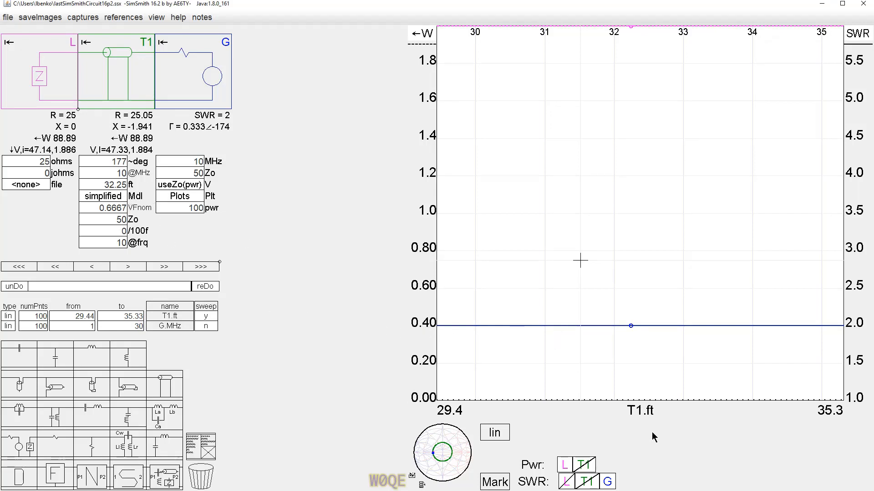
{"action": "left_click", "coordinate": [607, 483]}
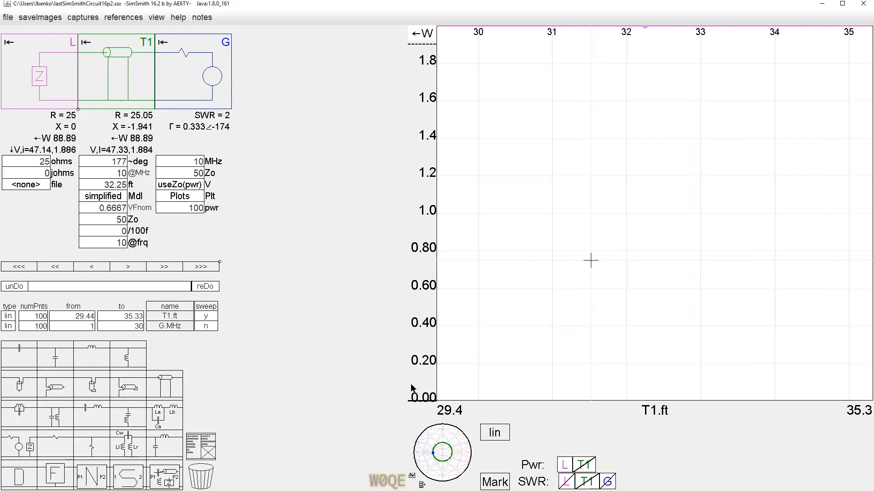
Step: Rescale the power axis to fit the load's power trace and read the power at several line lengths
{"action": "scroll", "coordinate": [424, 153], "scroll_direction": "down", "scroll_amount": 1}
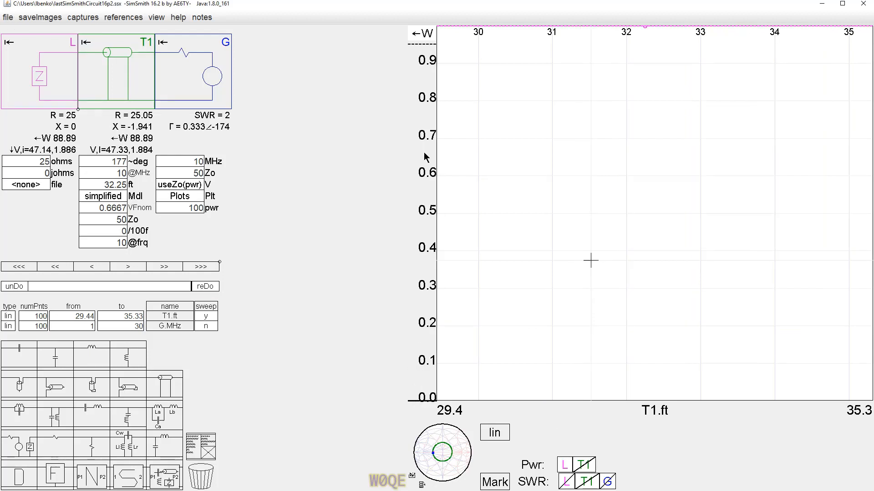
{"action": "scroll", "coordinate": [426, 157], "scroll_direction": "up", "scroll_amount": 8}
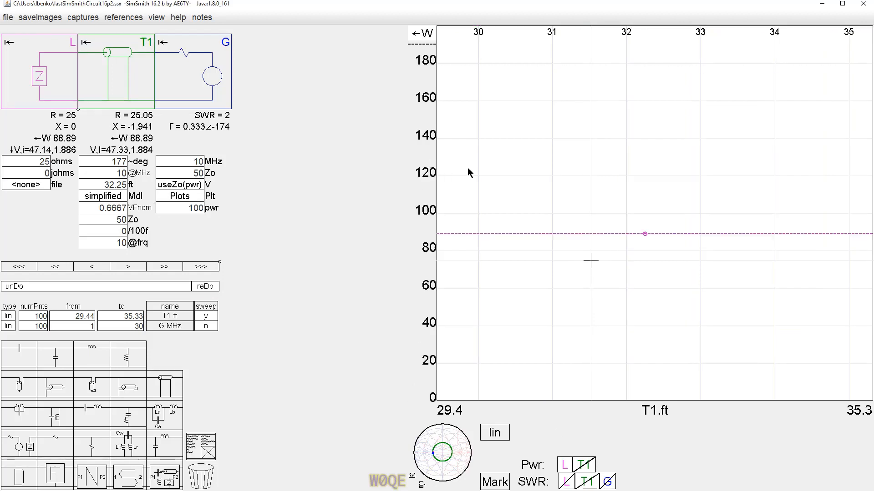
{"action": "left_click", "coordinate": [645, 235]}
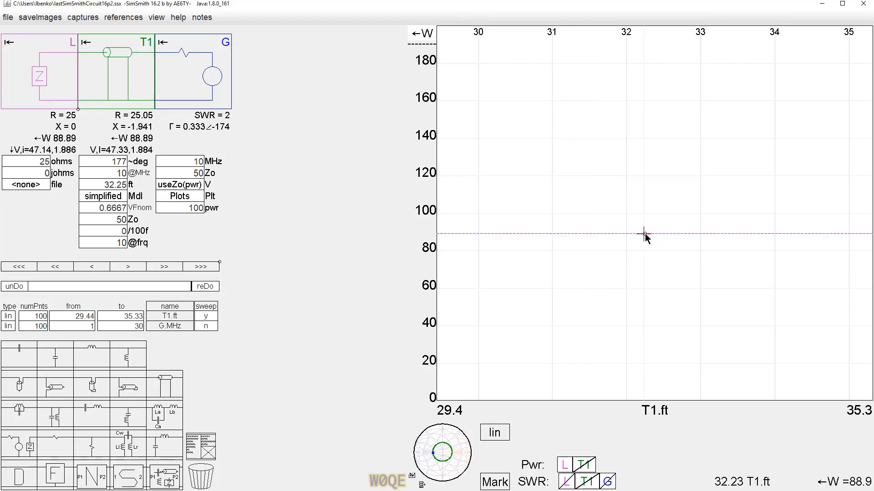
{"action": "left_click", "coordinate": [824, 234]}
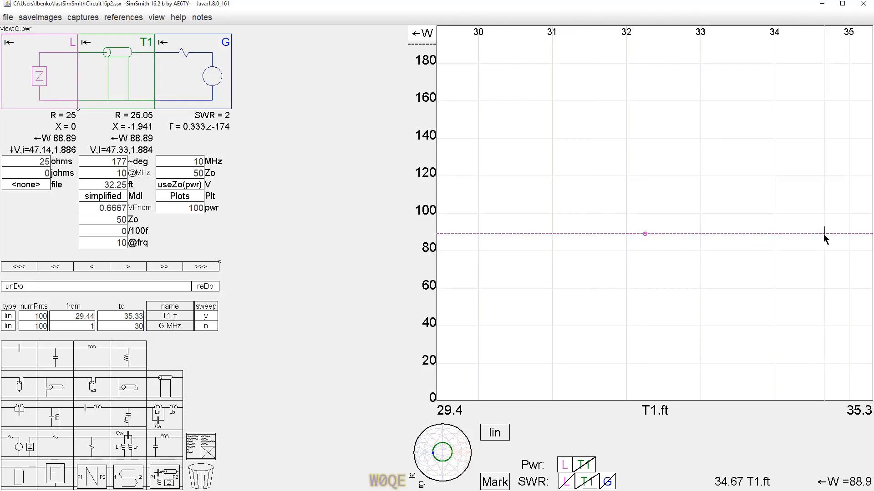
{"action": "left_click", "coordinate": [460, 235]}
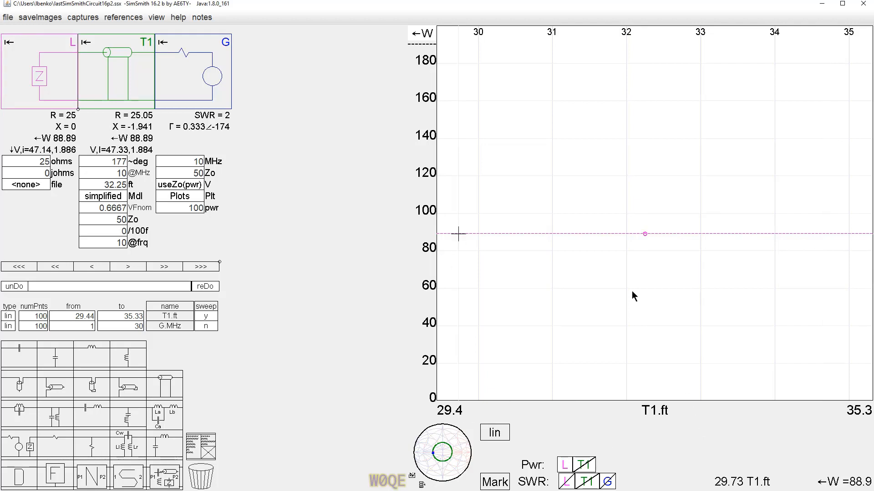
{"action": "left_click", "coordinate": [633, 344]}
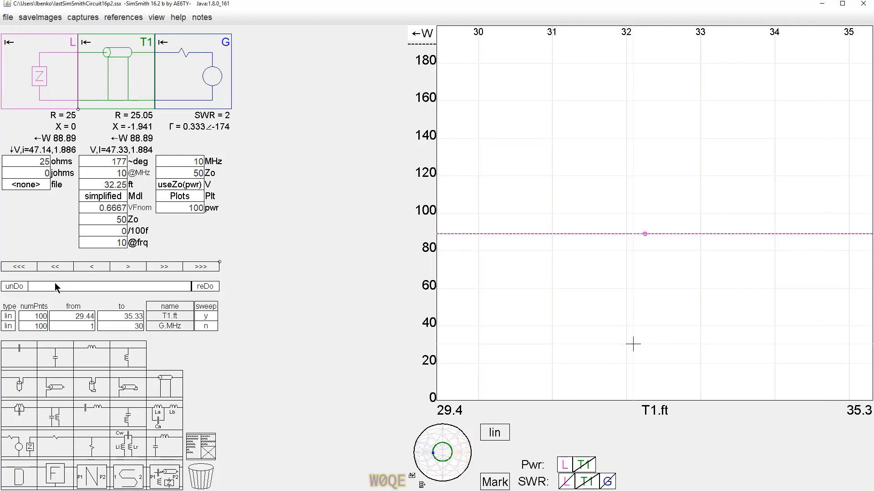
Step: Set the T1.ft sweep range to run from 0 to 32 ft
{"action": "left_click", "coordinate": [73, 317]}
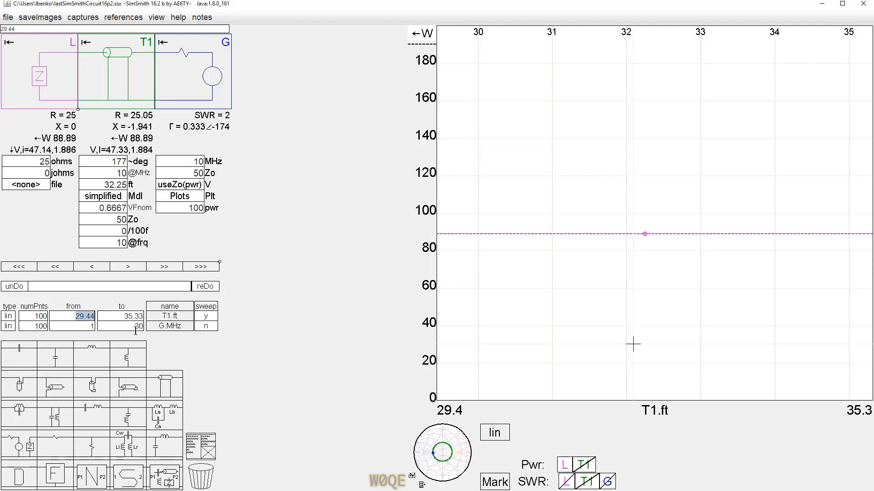
{"action": "type", "text": "0"}
{"action": "left_click", "coordinate": [136, 316]}
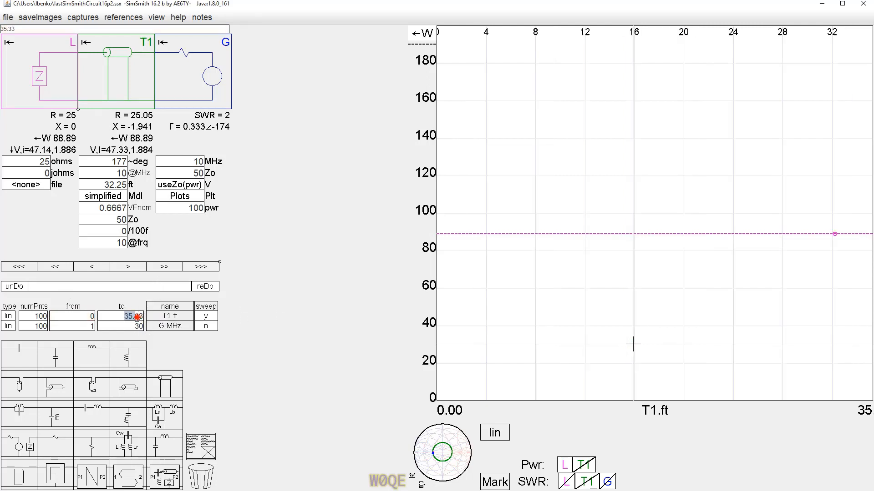
{"action": "type", "text": "21"}
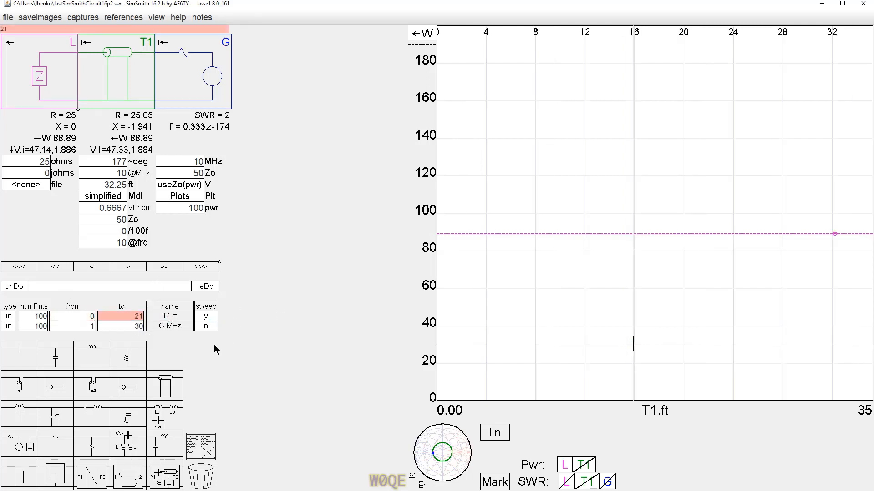
{"action": "left_click_drag", "start_coordinate": [119, 315], "coordinate": [169, 315]}
{"action": "type", "text": "32"}
{"action": "key", "text": "Return"}
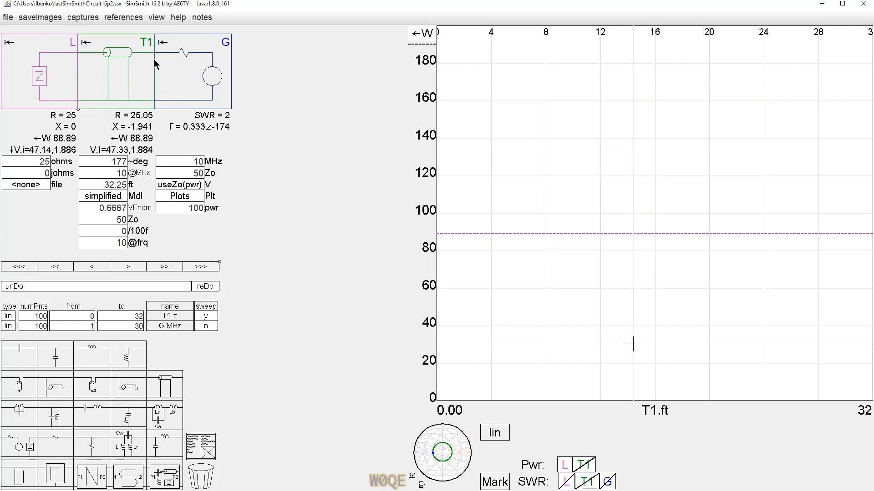
Step: Switch back to the Smith chart and change the generator's V setting to xMtch(pwr)
{"action": "left_click", "coordinate": [455, 469]}
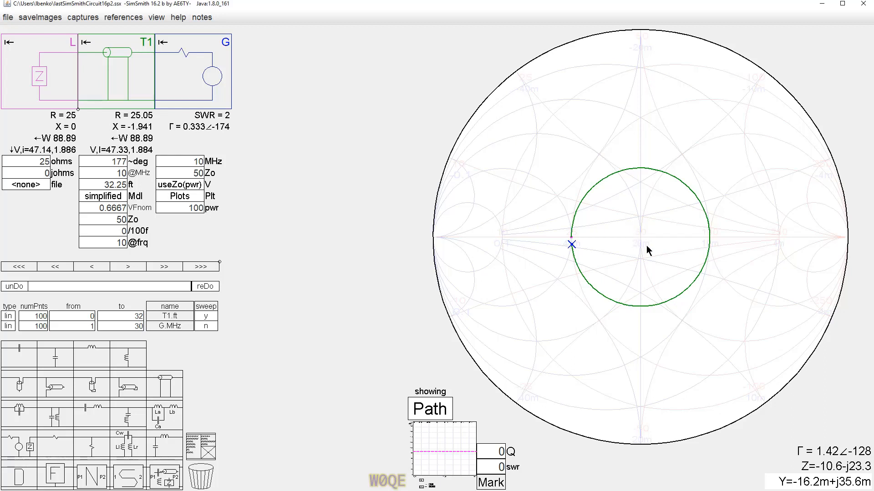
{"action": "left_click", "coordinate": [181, 187]}
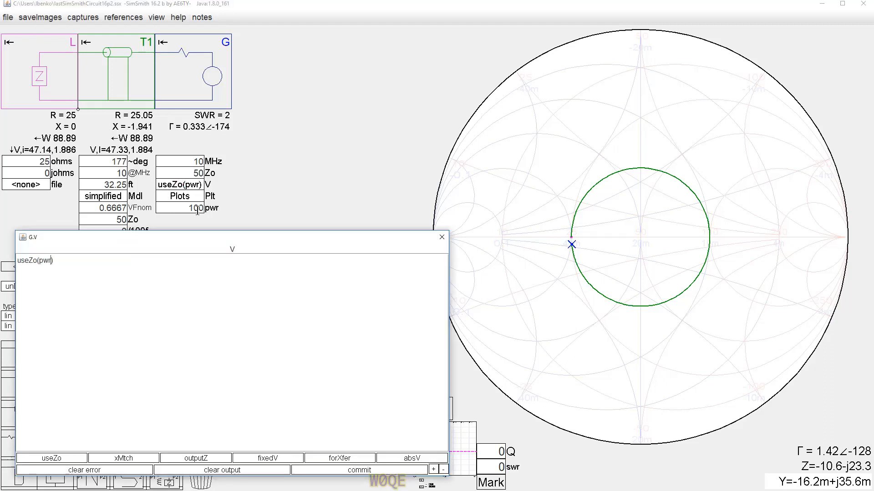
{"action": "left_click", "coordinate": [132, 459]}
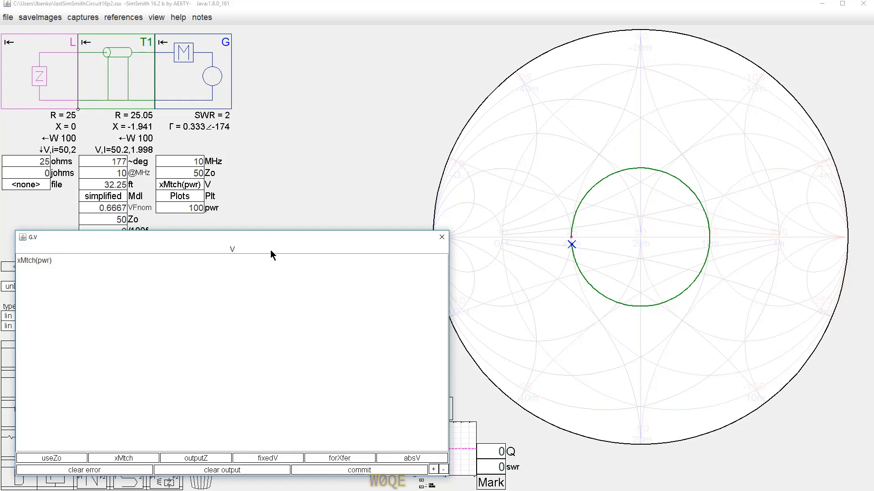
{"action": "left_click", "coordinate": [441, 237]}
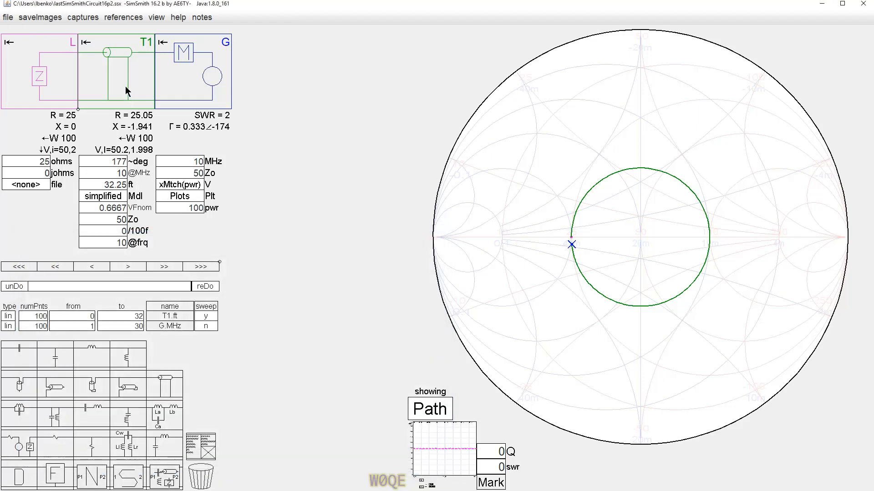
Step: Delete transmission line T1 and move the load on the Smith chart to about 64.5 - j108.9 ohms
{"action": "key", "text": "Delete"}
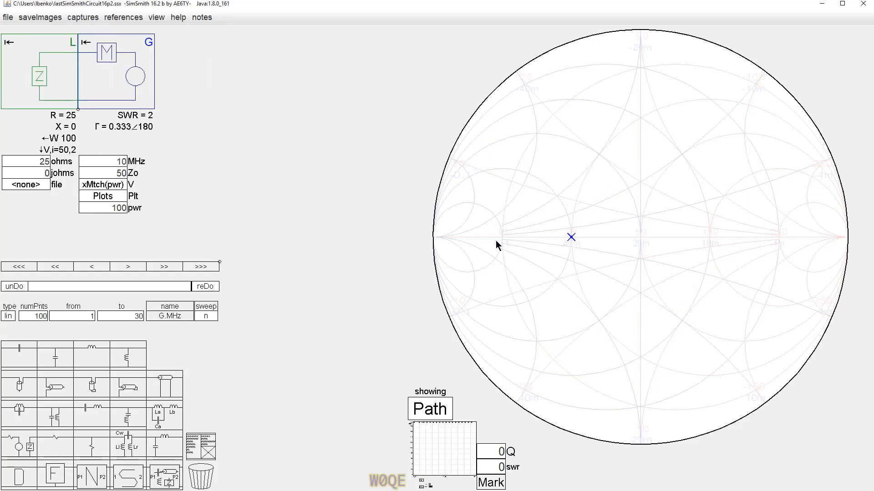
{"action": "mouse_move", "coordinate": [572, 237]}
{"action": "left_mouse_down"}
{"action": "mouse_move", "coordinate": [564, 254]}
{"action": "mouse_move", "coordinate": [638, 330]}
{"action": "mouse_move", "coordinate": [744, 252]}
{"action": "mouse_move", "coordinate": [737, 188]}
{"action": "mouse_move", "coordinate": [637, 134]}
{"action": "mouse_move", "coordinate": [753, 175]}
{"action": "mouse_move", "coordinate": [741, 328]}
{"action": "mouse_move", "coordinate": [610, 361]}
{"action": "mouse_move", "coordinate": [551, 187]}
{"action": "mouse_move", "coordinate": [663, 156]}
{"action": "mouse_move", "coordinate": [657, 130]}
{"action": "mouse_move", "coordinate": [525, 179]}
{"action": "mouse_move", "coordinate": [520, 322]}
{"action": "mouse_move", "coordinate": [658, 365]}
{"action": "mouse_move", "coordinate": [751, 328]}
{"action": "left_mouse_up"}
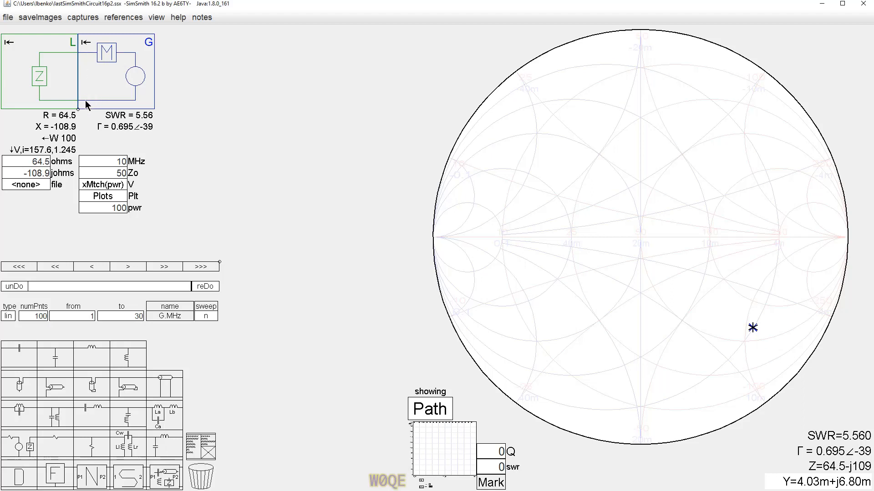
Step: Change the generator's V setting to outputZ(a + j b,pwr)
{"action": "left_click", "coordinate": [96, 185]}
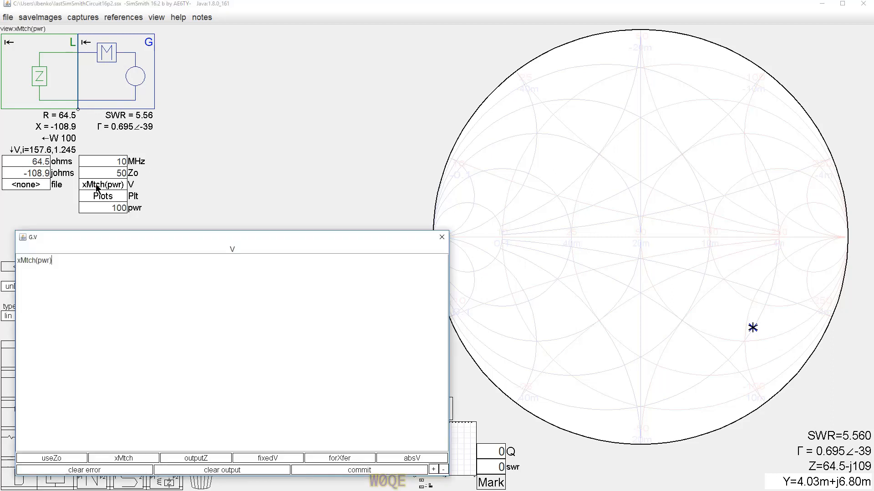
{"action": "left_click", "coordinate": [198, 459]}
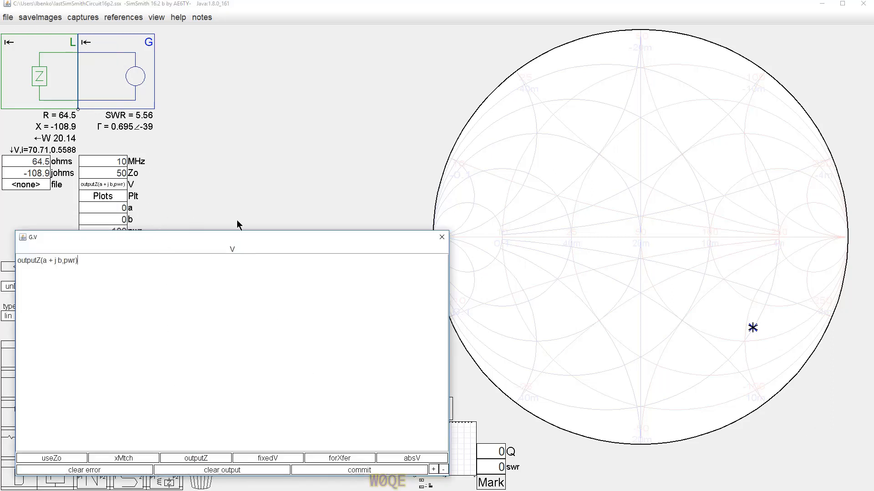
{"action": "left_click", "coordinate": [442, 238]}
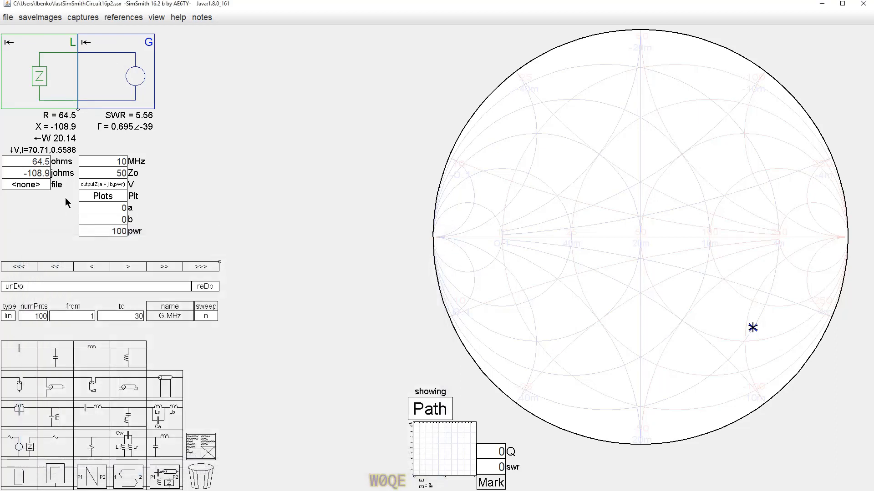
Step: Set the load to 50 ohms resistance and 0 johms reactance
{"action": "left_click", "coordinate": [28, 161]}
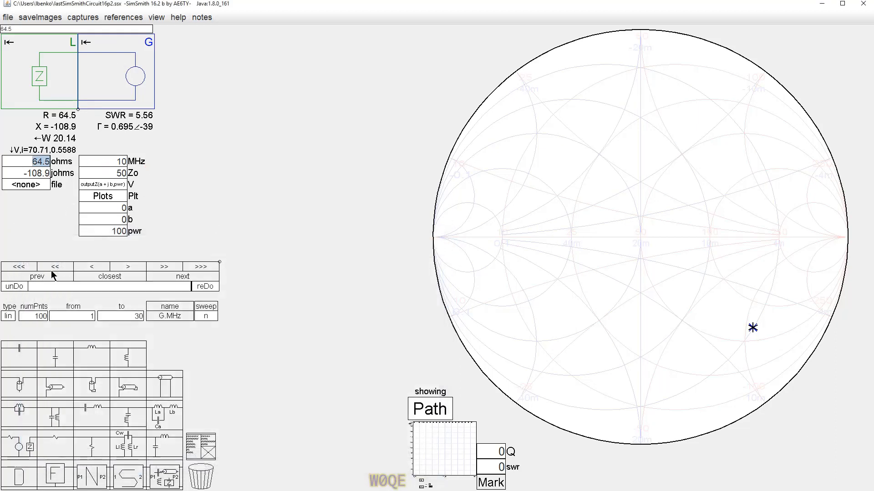
{"action": "type", "text": "5500"}
{"action": "left_click_drag", "start_coordinate": [13, 173], "coordinate": [75, 162]}
{"action": "type", "text": "050"}
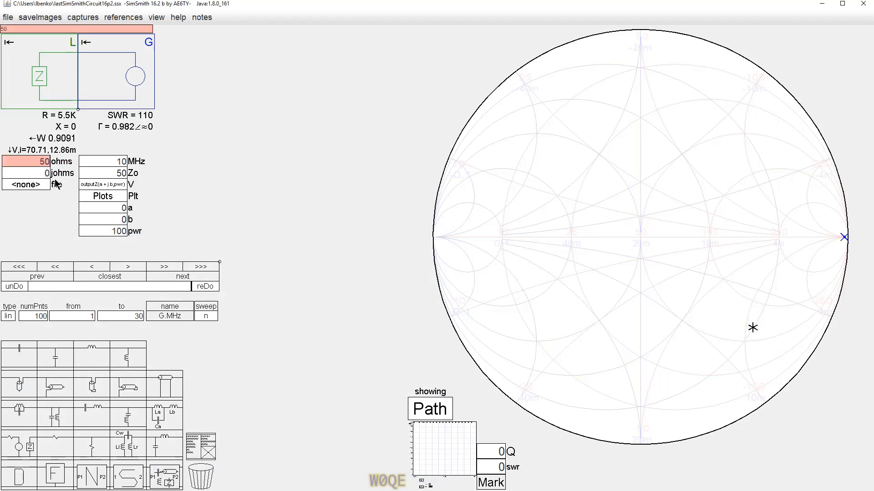
{"action": "key", "text": "Return"}
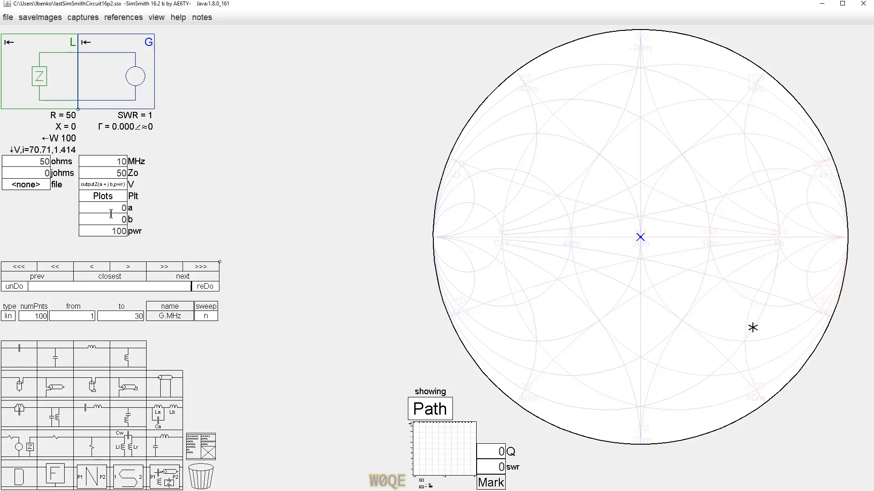
Step: Set the generator's output impedance parameters to a = 50 and b = -20
{"action": "left_click_drag", "start_coordinate": [111, 213], "coordinate": [145, 212]}
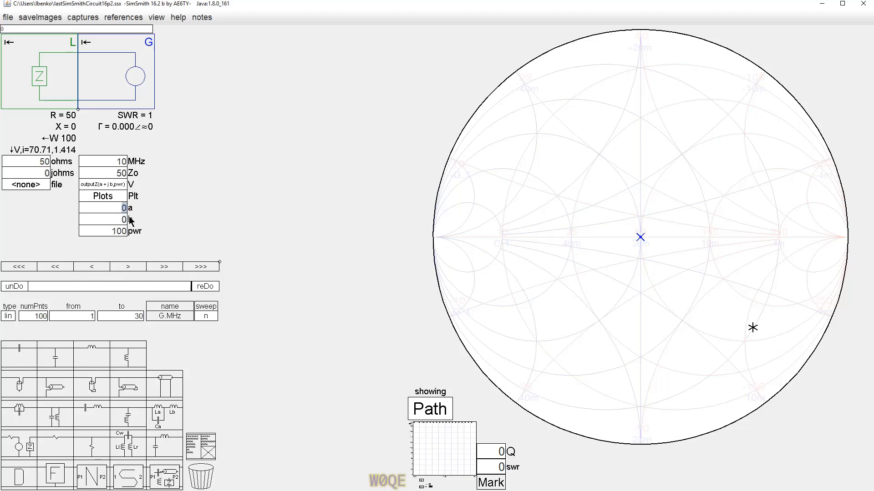
{"action": "type", "text": "50"}
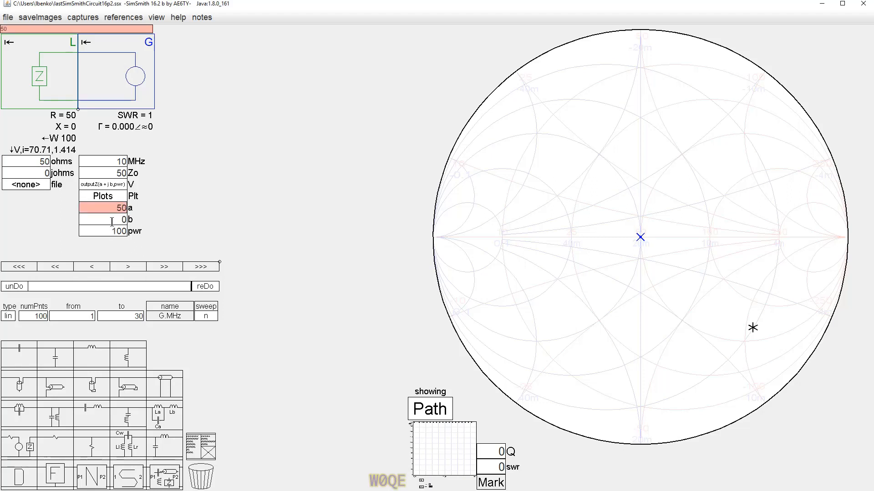
{"action": "left_click_drag", "start_coordinate": [113, 219], "coordinate": [156, 222]}
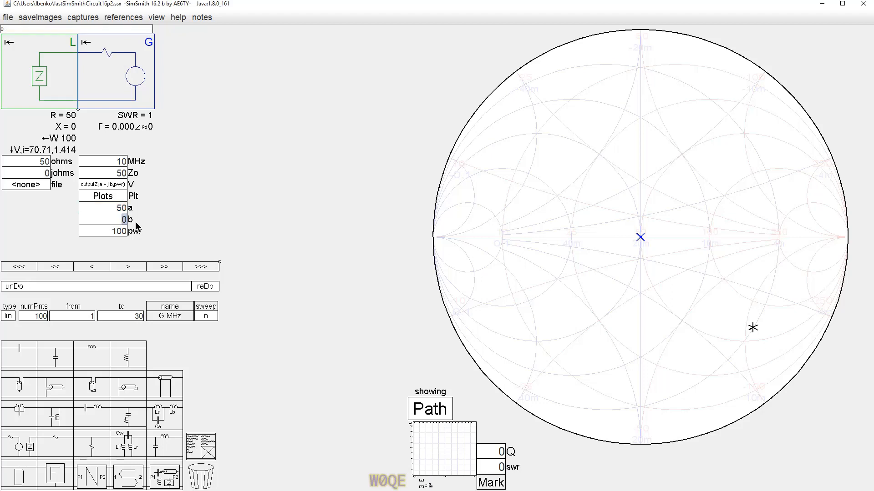
{"action": "type", "text": "-2"}
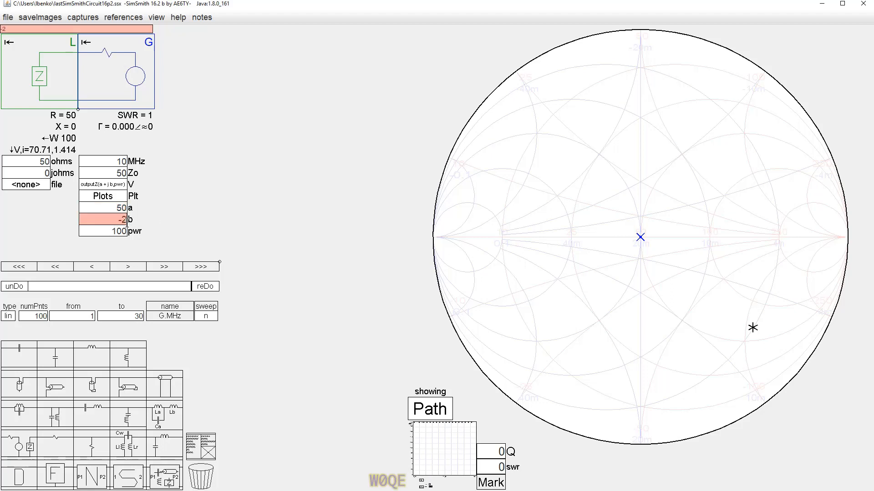
{"action": "type", "text": "0"}
{"action": "key", "text": "Return"}
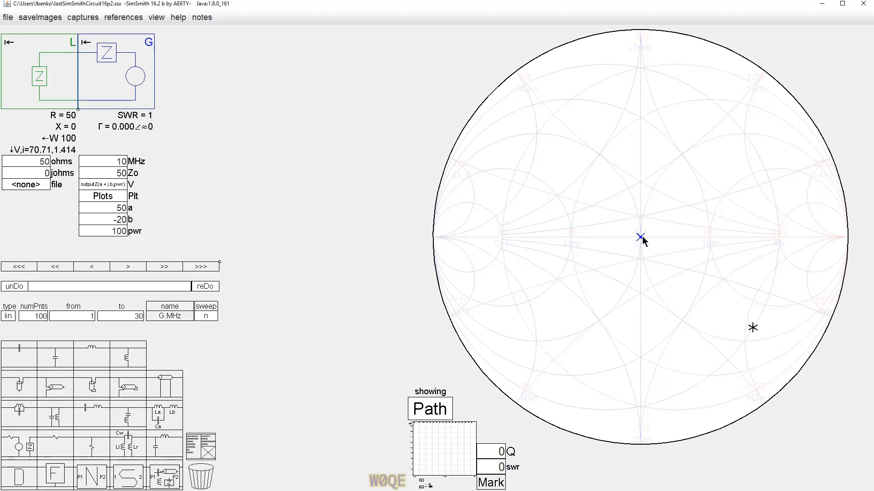
Step: Set the load's reactance to 20 johms
{"action": "left_click", "coordinate": [44, 173]}
{"action": "type", "text": "20"}
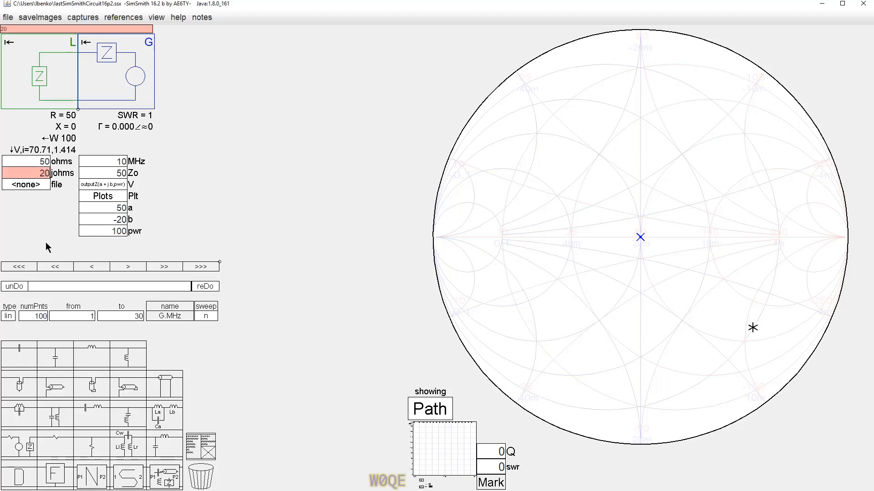
{"action": "key", "text": "Return"}
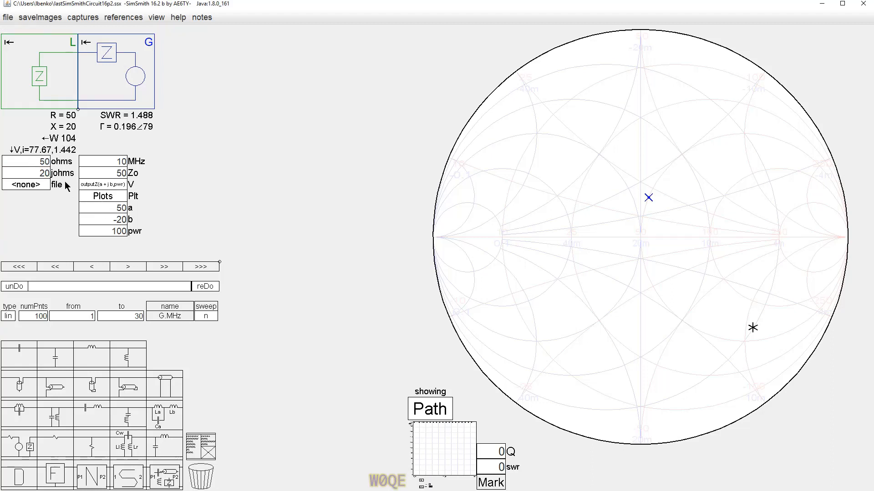
Step: Set the generator's b parameter to -50 and the load's reactance to 50 johms
{"action": "left_click", "coordinate": [109, 219]}
{"action": "type", "text": "-50"}
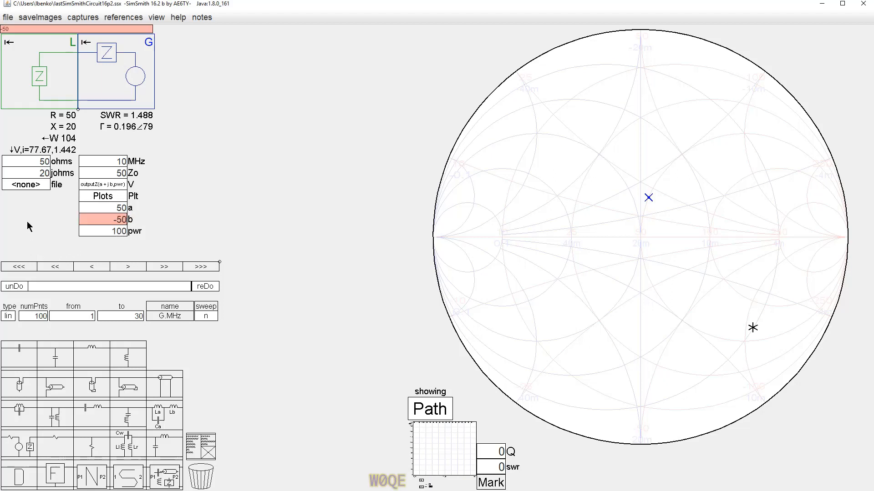
{"action": "left_click", "coordinate": [41, 173]}
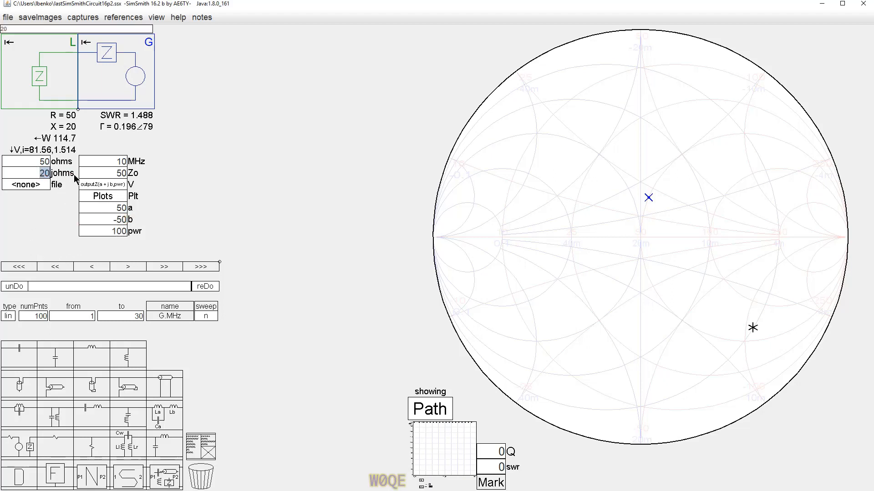
{"action": "type", "text": "50"}
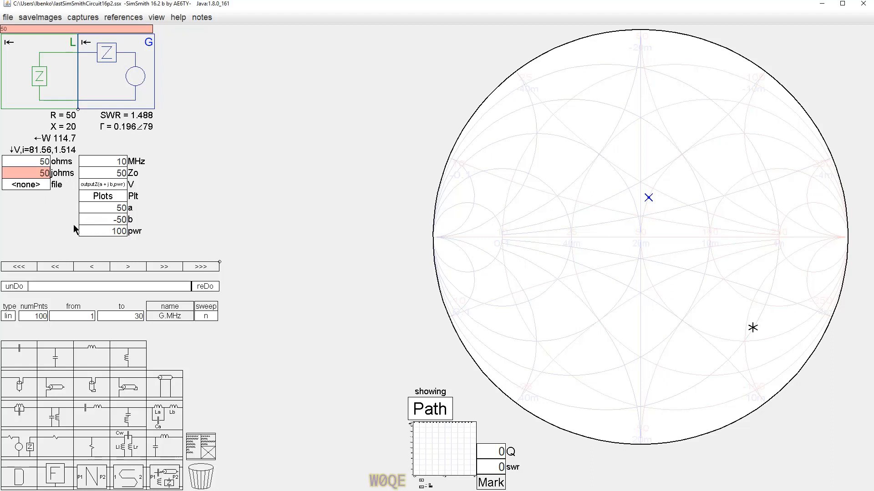
{"action": "key", "text": "Return"}
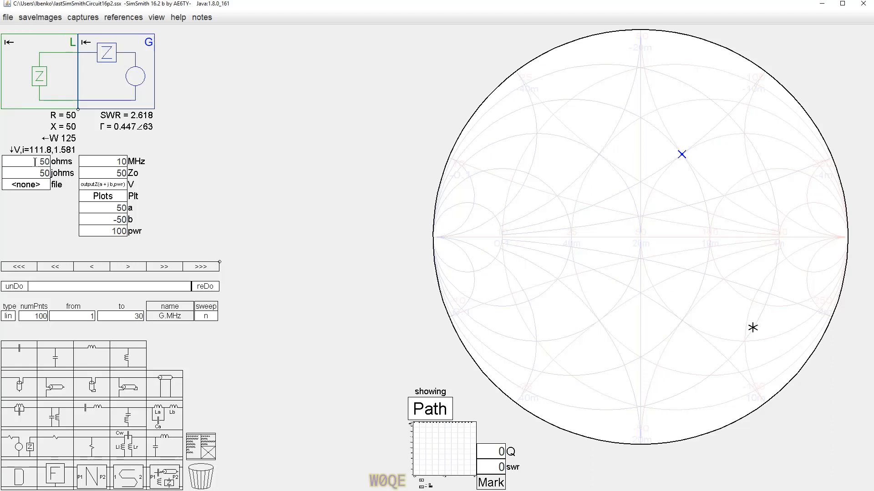
Step: Set the load's reactance to 0 johms
{"action": "left_click_drag", "start_coordinate": [34, 174], "coordinate": [97, 188]}
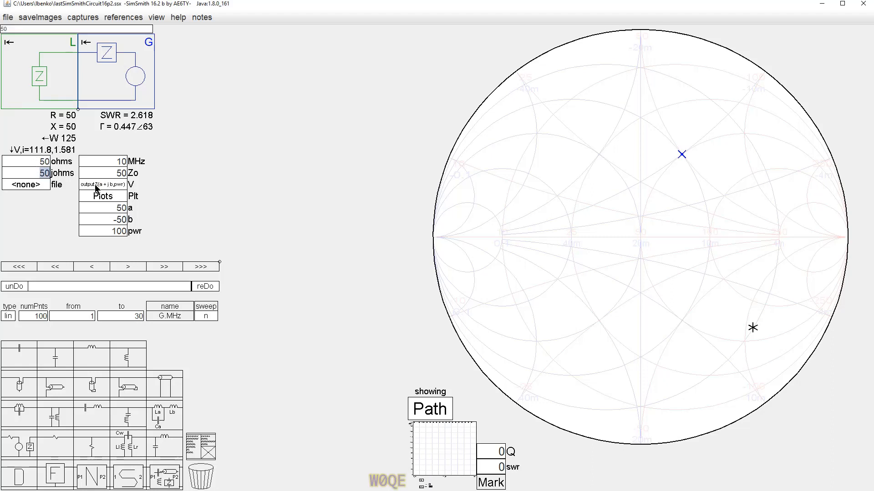
{"action": "type", "text": "0"}
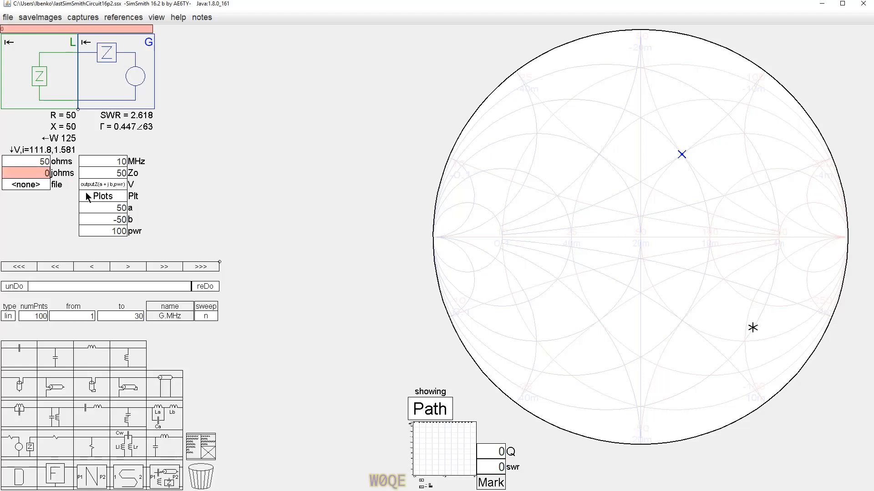
{"action": "key", "text": "Return"}
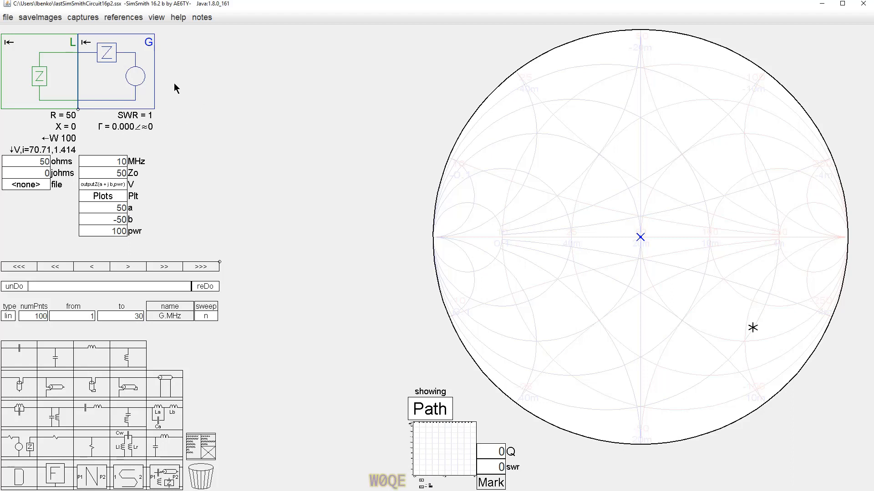
Step: Set the generator's V expression to forXfer and commit it
{"action": "left_click", "coordinate": [95, 183]}
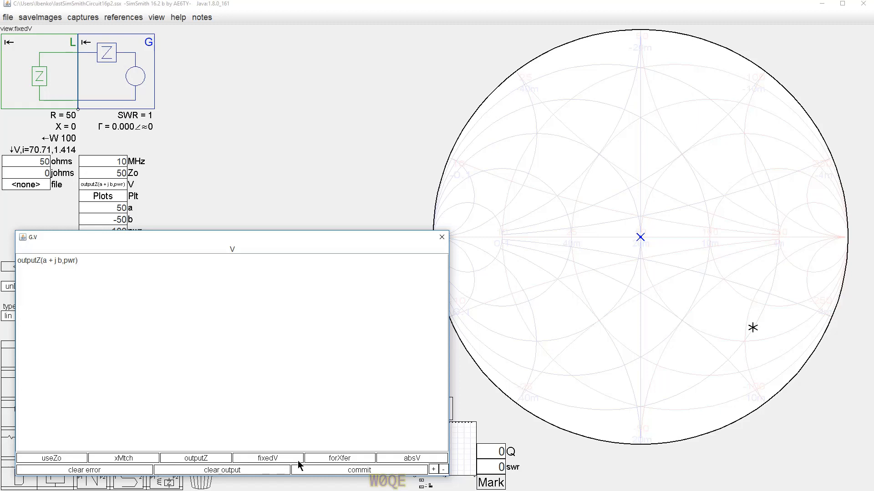
{"action": "left_click", "coordinate": [337, 458]}
{"action": "left_click", "coordinate": [90, 270]}
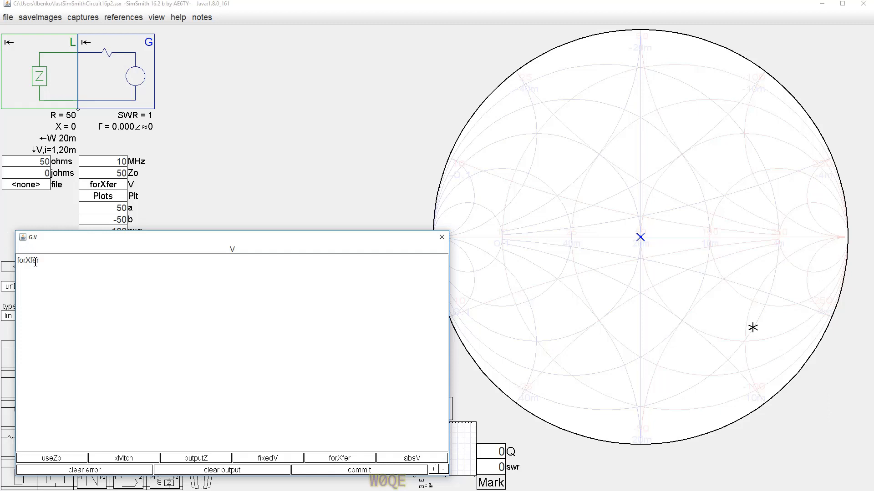
{"action": "left_click", "coordinate": [371, 472]}
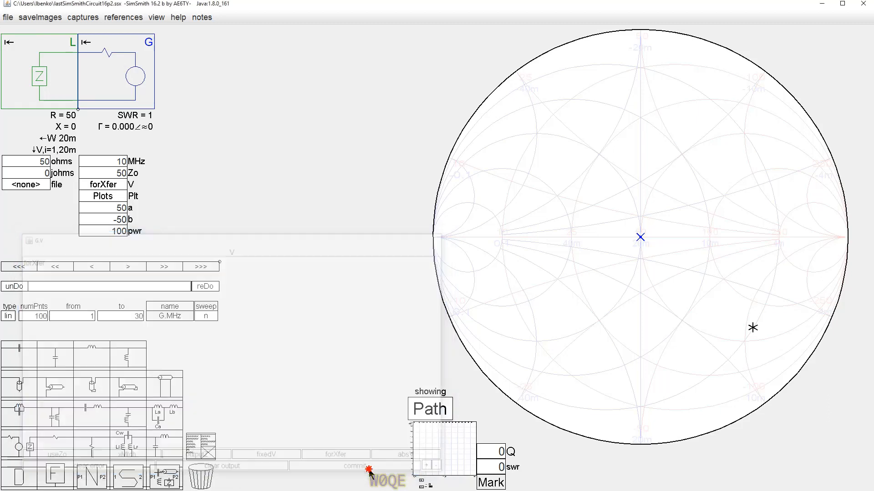
{"action": "left_click", "coordinate": [108, 182]}
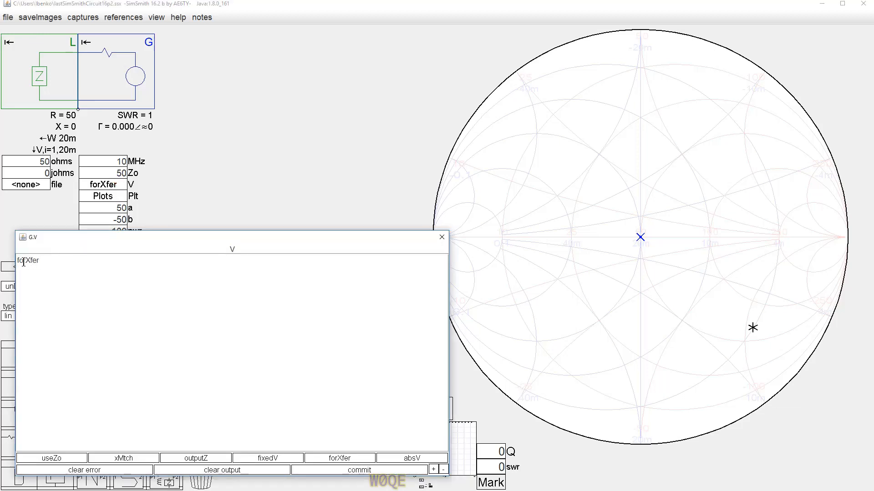
{"action": "left_click", "coordinate": [442, 237]}
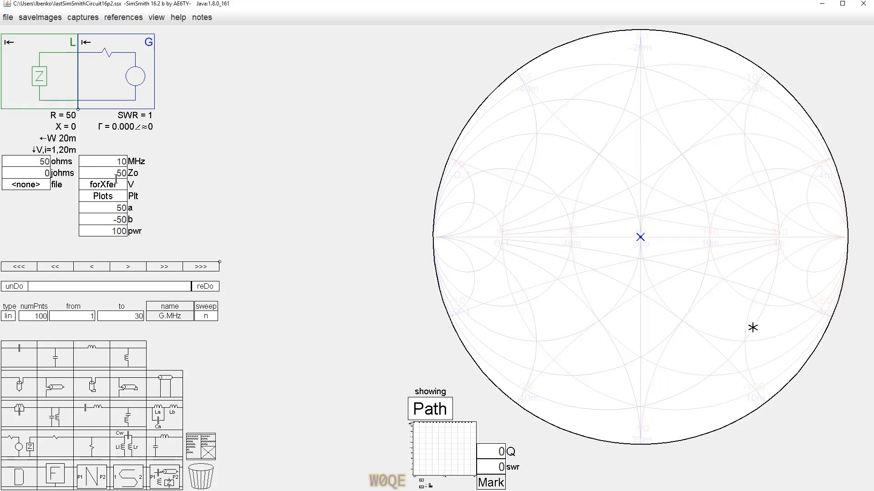
Step: Set the generator's Zo to 100 and the load's resistance to 100 ohms
{"action": "left_click_drag", "start_coordinate": [116, 177], "coordinate": [141, 180]}
{"action": "type", "text": "100"}
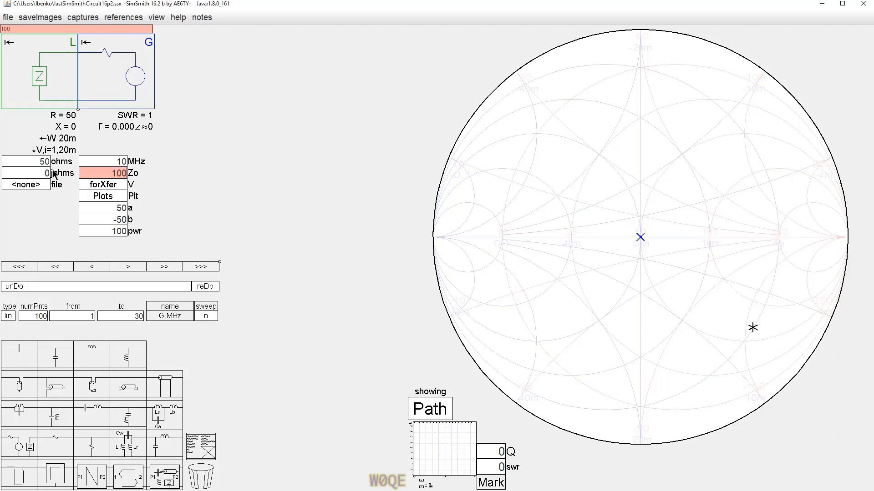
{"action": "left_click_drag", "start_coordinate": [39, 161], "coordinate": [64, 160]}
{"action": "type", "text": "100"}
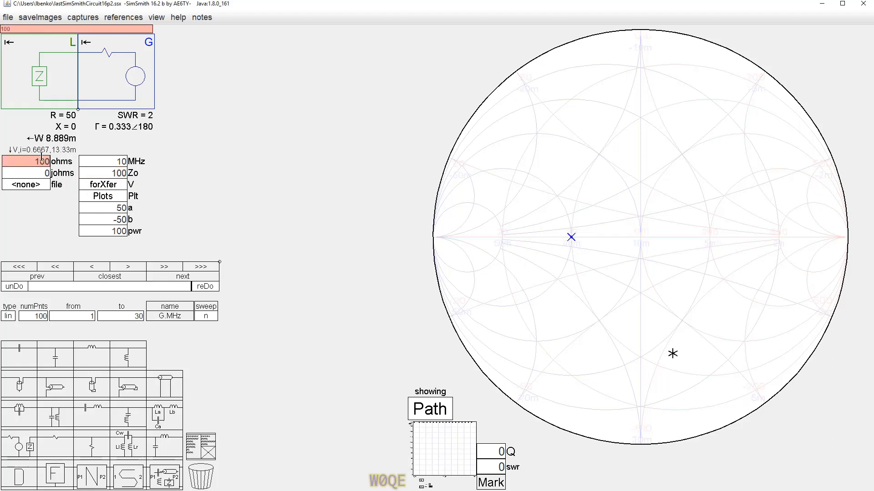
{"action": "key", "text": "Return"}
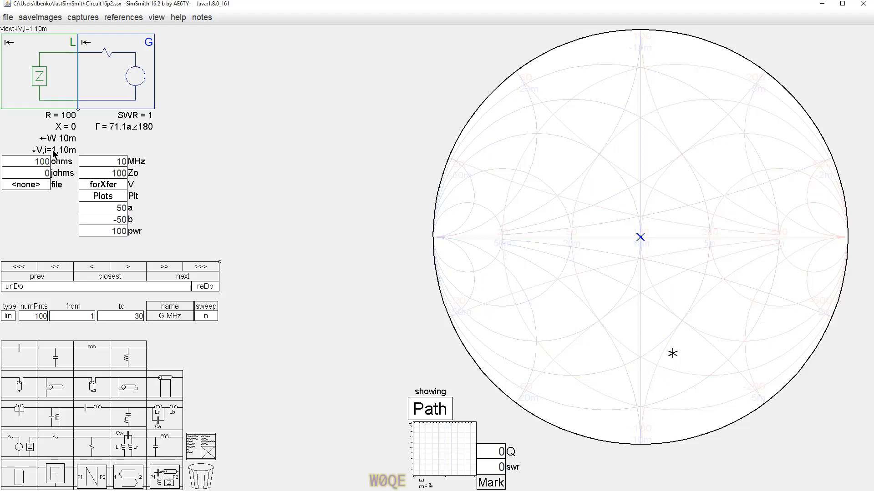
Step: Set the generator's V expression to fixedV(pwr) and commit it
{"action": "left_click", "coordinate": [102, 187]}
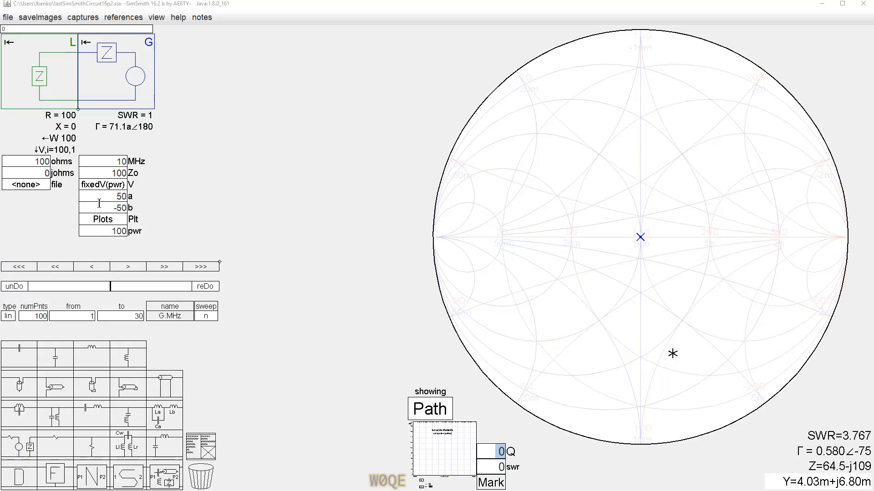
{"action": "left_click", "coordinate": [102, 185]}
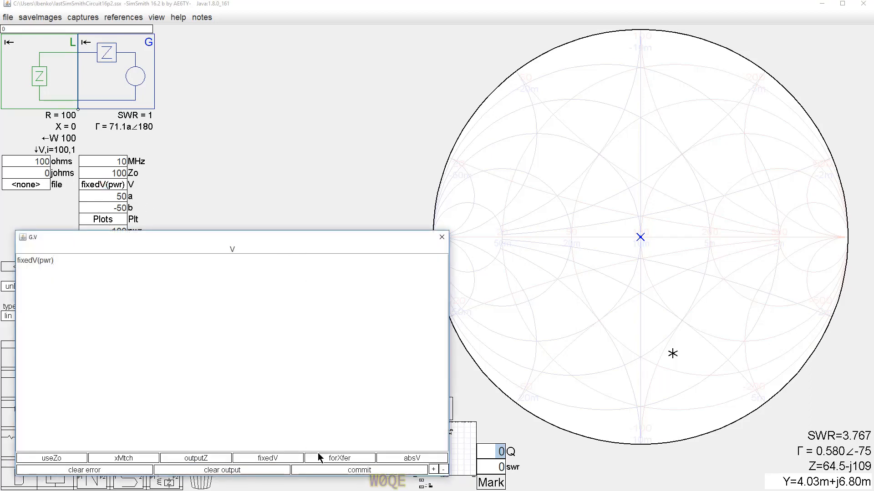
{"action": "left_click", "coordinate": [266, 458]}
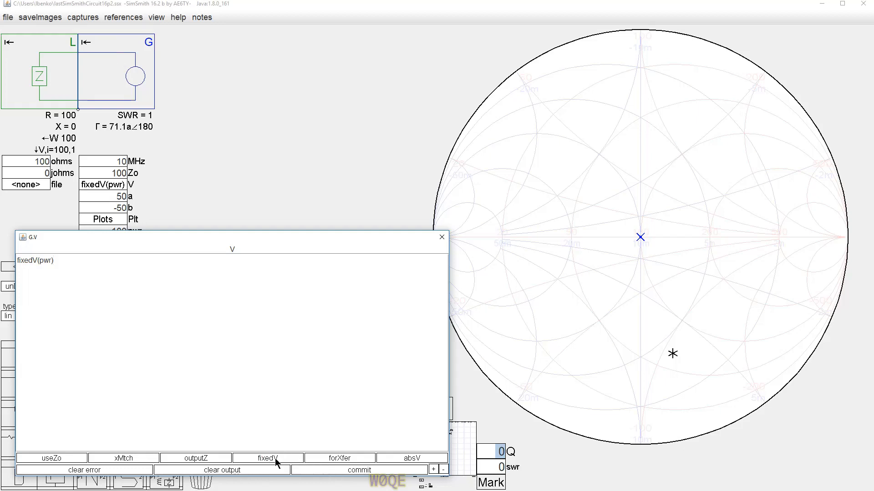
{"action": "left_click", "coordinate": [342, 470]}
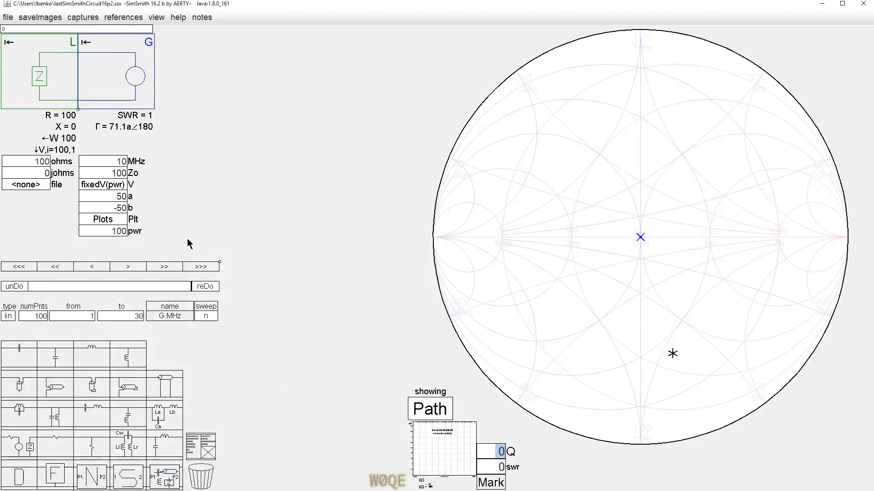
Step: Set the generator's a and b parameters to 0 and recommit the fixedV(pwr) expression to remove the unused parameters
{"action": "left_click", "coordinate": [102, 191]}
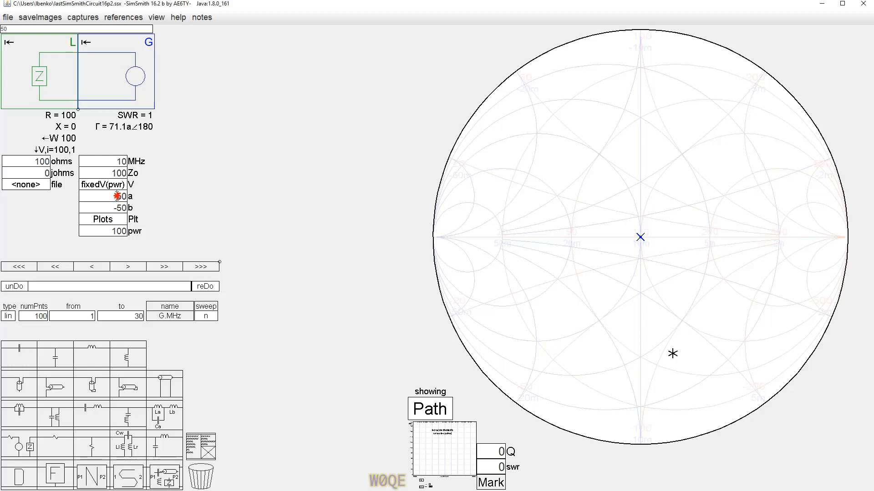
{"action": "type", "text": "0"}
{"action": "left_click", "coordinate": [140, 210]}
{"action": "type", "text": "0"}
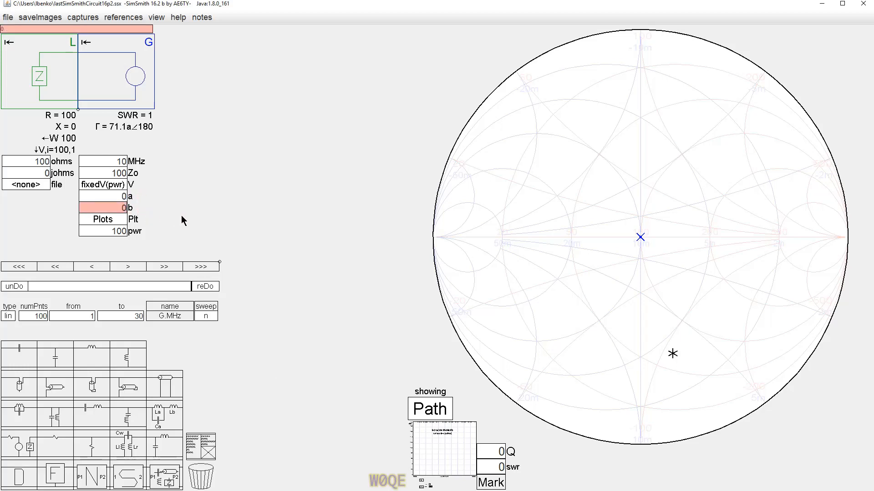
{"action": "key", "text": "Return"}
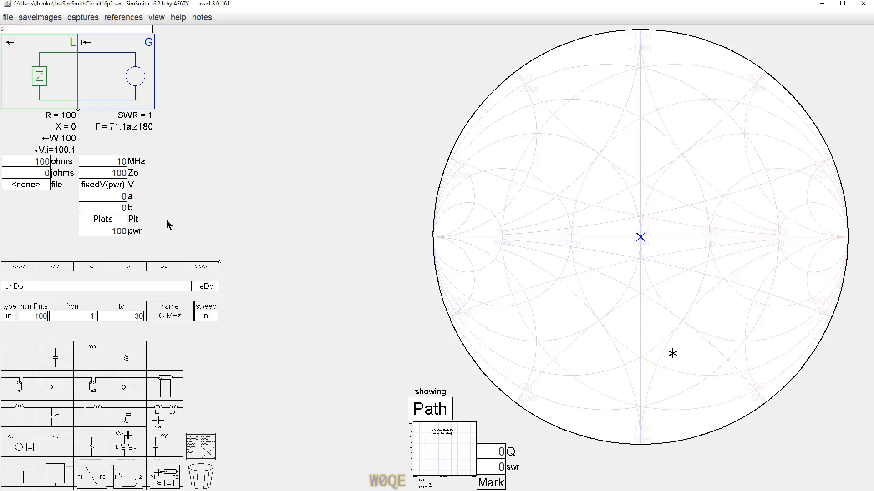
{"action": "left_click", "coordinate": [105, 187]}
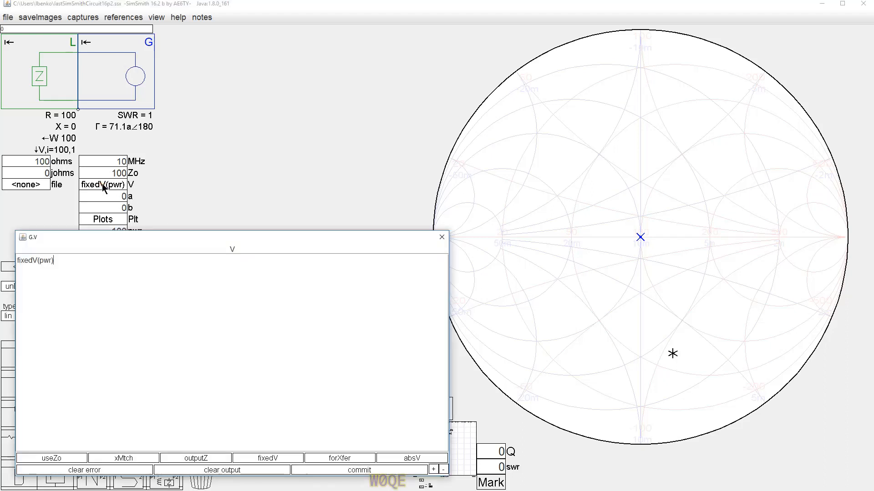
{"action": "left_click", "coordinate": [376, 470]}
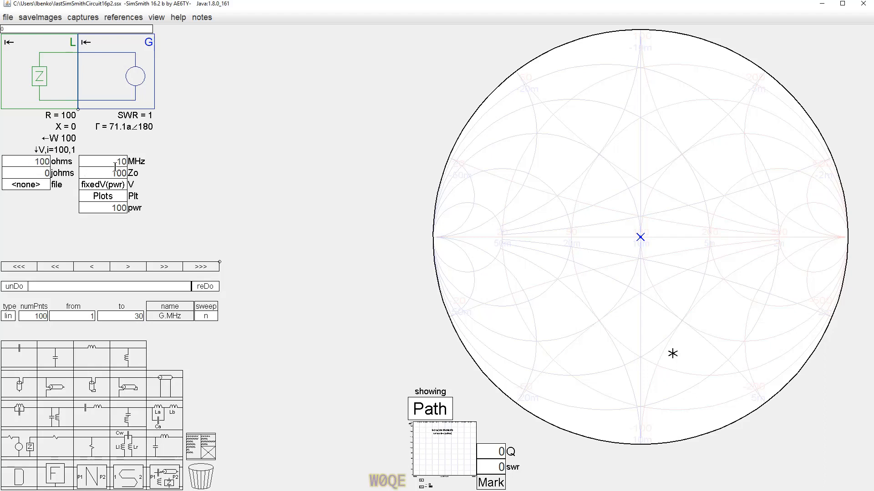
Step: Set the generator's V to absV and move the load impedance on the Smith chart to about 30.67 - j33.51 ohms
{"action": "left_click", "coordinate": [96, 188]}
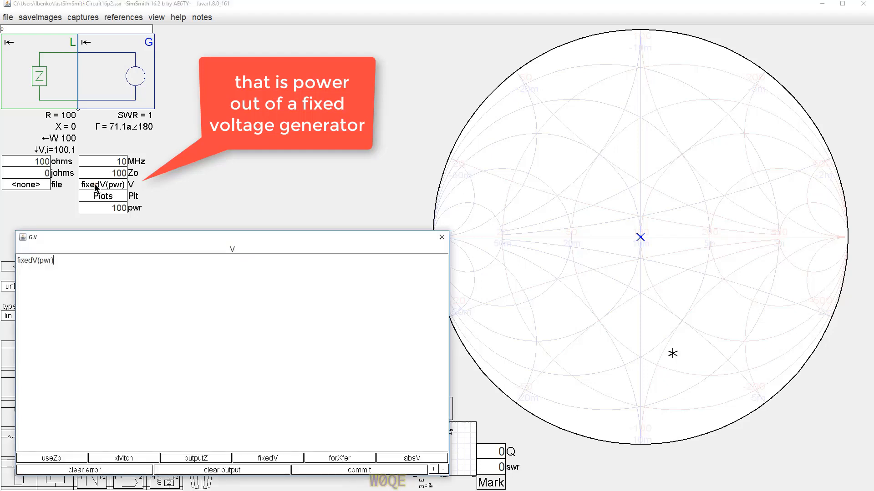
{"action": "left_click", "coordinate": [412, 459]}
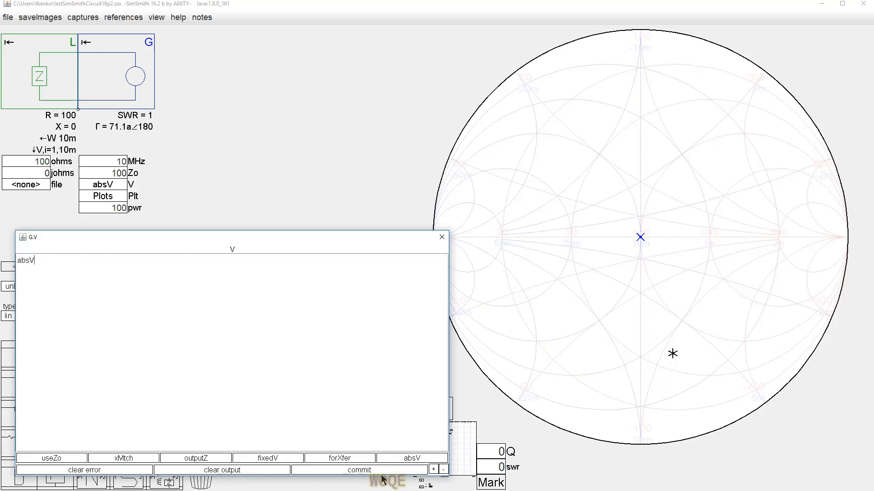
{"action": "left_click", "coordinate": [442, 237]}
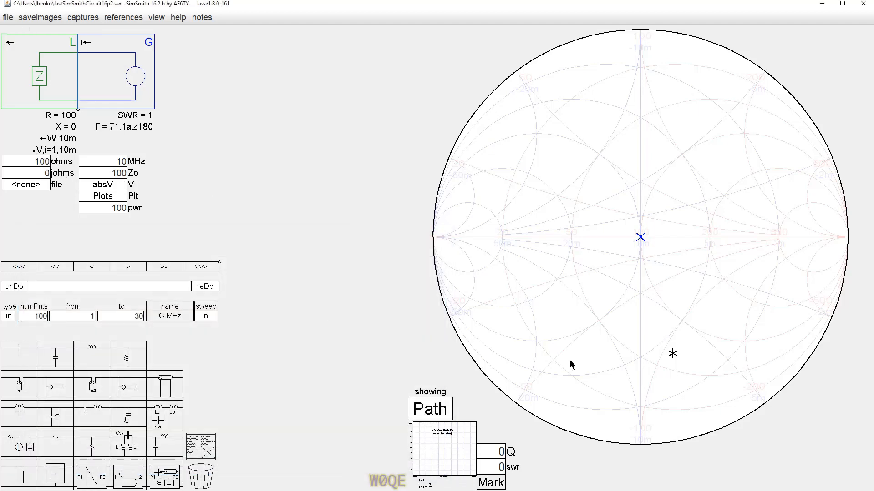
{"action": "left_click_drag", "start_coordinate": [639, 238], "coordinate": [576, 288]}
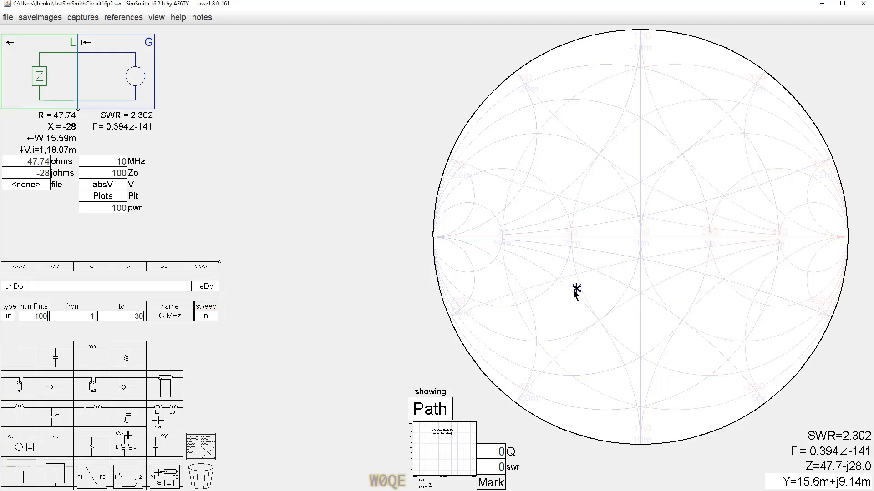
{"action": "left_click_drag", "start_coordinate": [577, 292], "coordinate": [550, 317]}
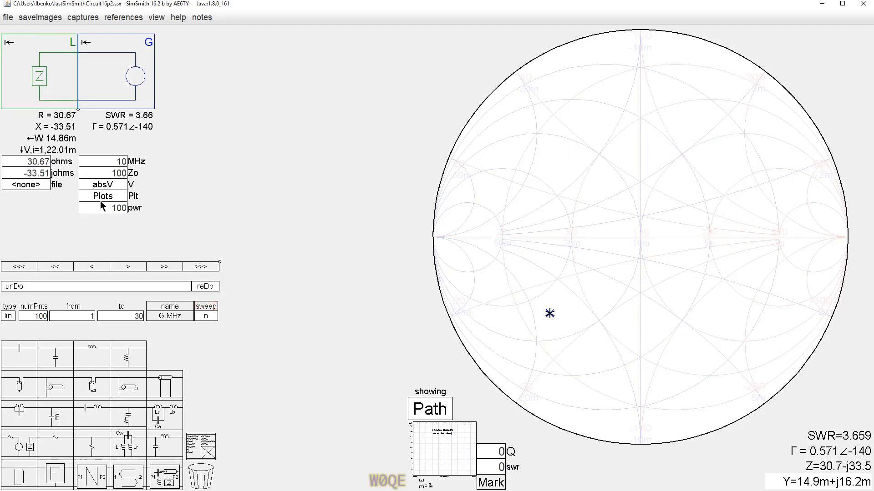
Step: Give the generator's absV function an argument of 5, making the expression absV(5), and commit it
{"action": "left_click", "coordinate": [98, 185]}
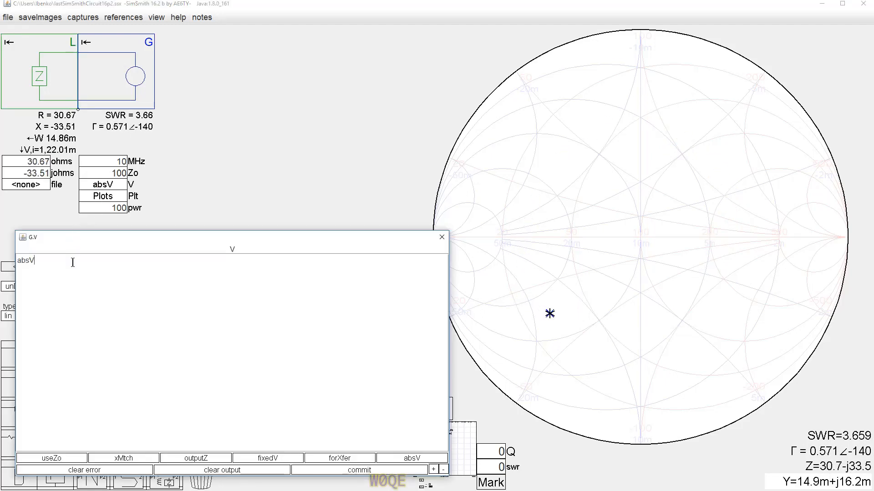
{"action": "type", "text": "(5"}
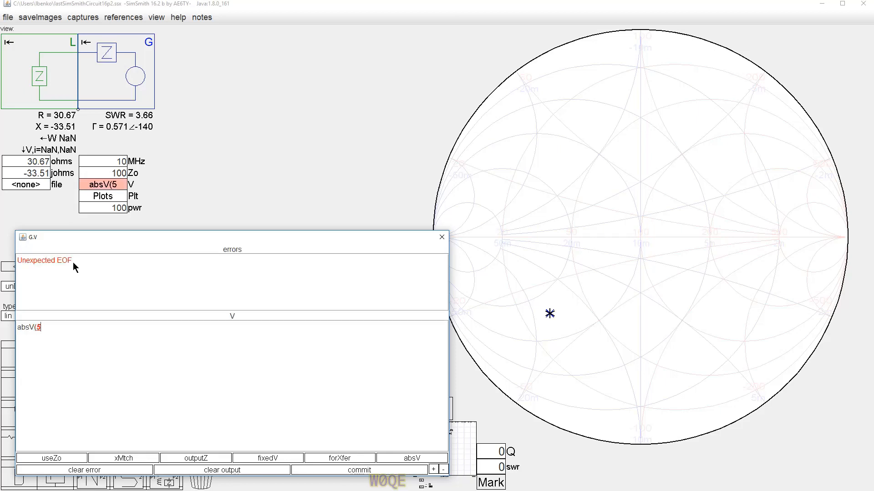
{"action": "type", "text": ")"}
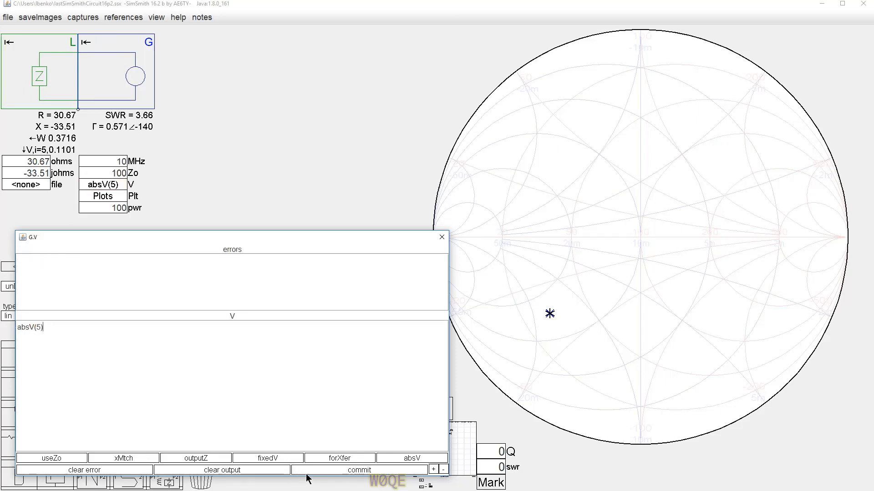
{"action": "left_click", "coordinate": [360, 470]}
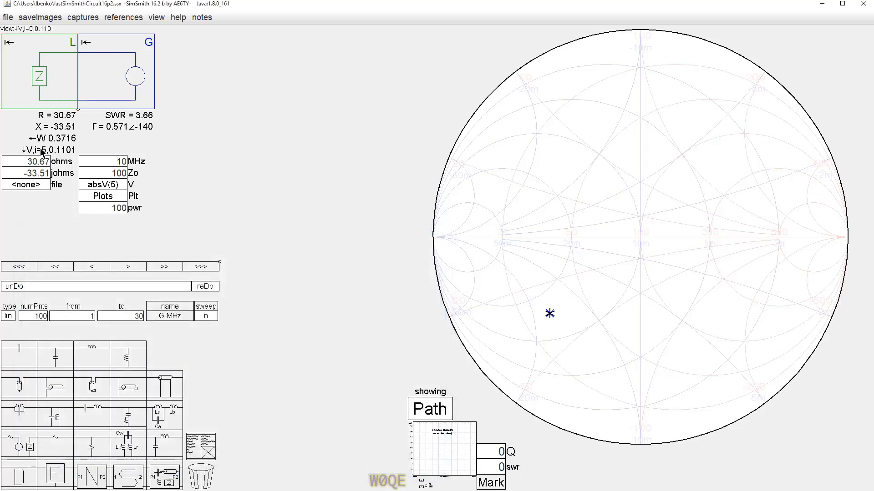
Step: Replace the generator's V expression with the plain value 5 and commit it
{"action": "left_click", "coordinate": [93, 186]}
{"action": "left_click_drag", "start_coordinate": [62, 263], "coordinate": [1, 259]}
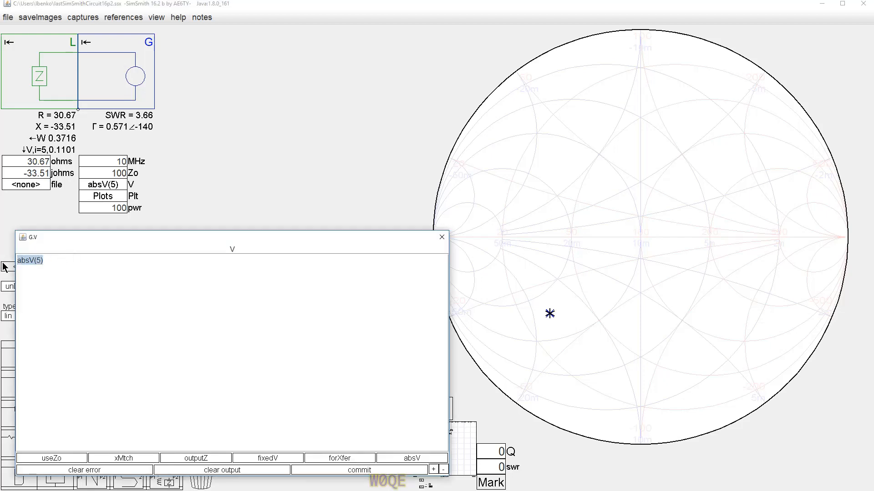
{"action": "type", "text": "5"}
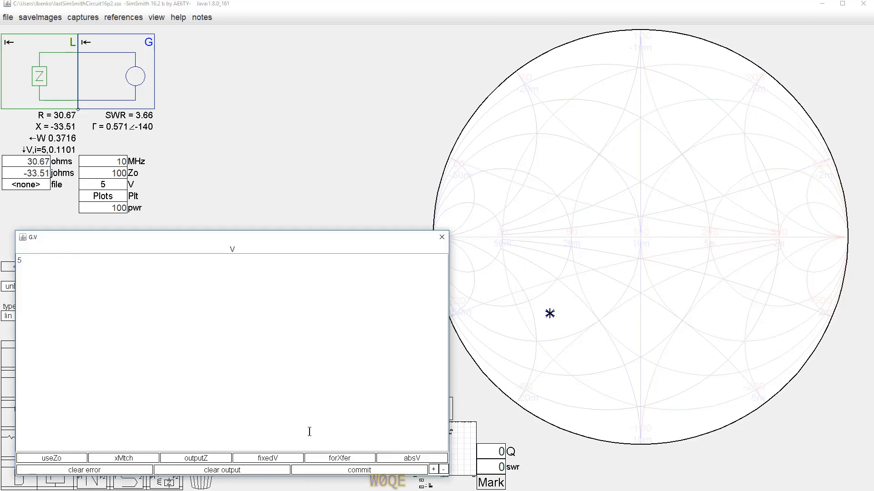
{"action": "left_click", "coordinate": [360, 471]}
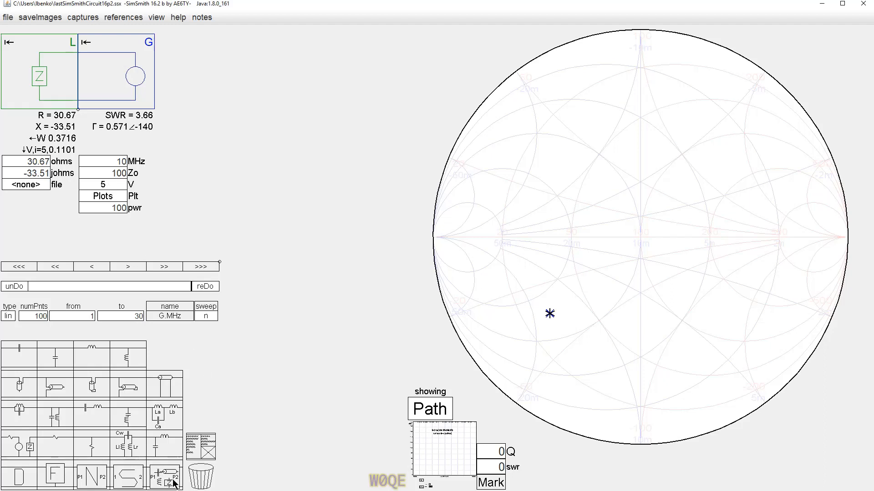
Step: Insert a custom circuit block between the load and generator, and place a resistor in it to view its plot options
{"action": "left_click_drag", "start_coordinate": [174, 484], "coordinate": [117, 94]}
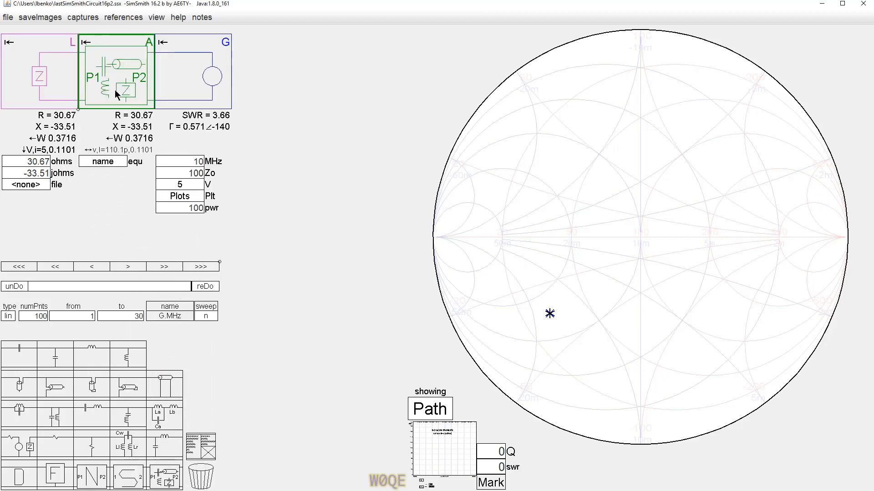
{"action": "left_click", "coordinate": [105, 162]}
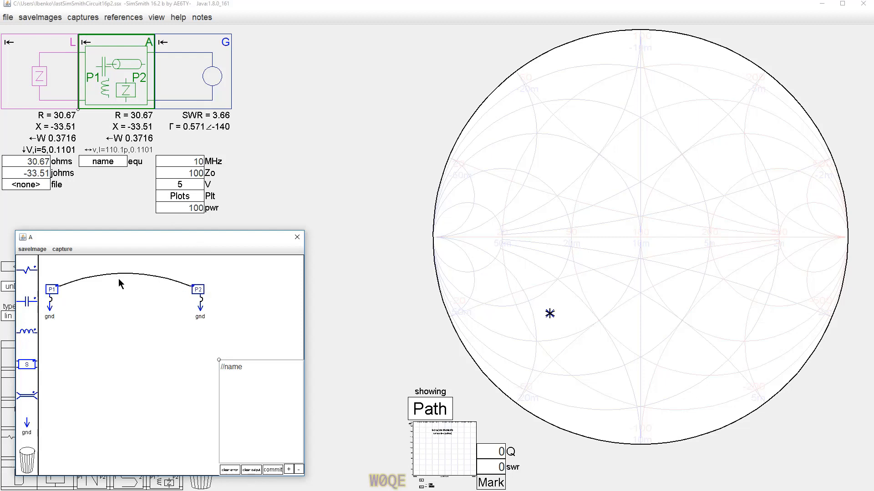
{"action": "left_click_drag", "start_coordinate": [29, 270], "coordinate": [135, 310]}
{"action": "right_click", "coordinate": [138, 311]}
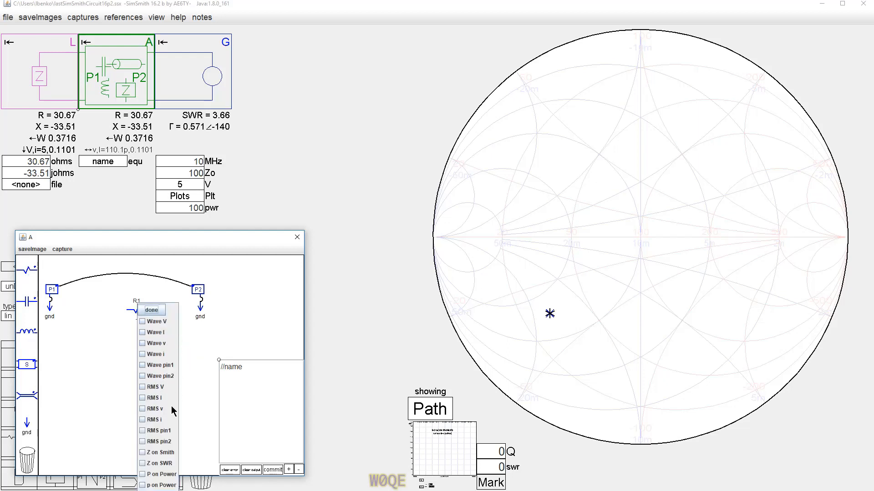
{"action": "left_click", "coordinate": [194, 389]}
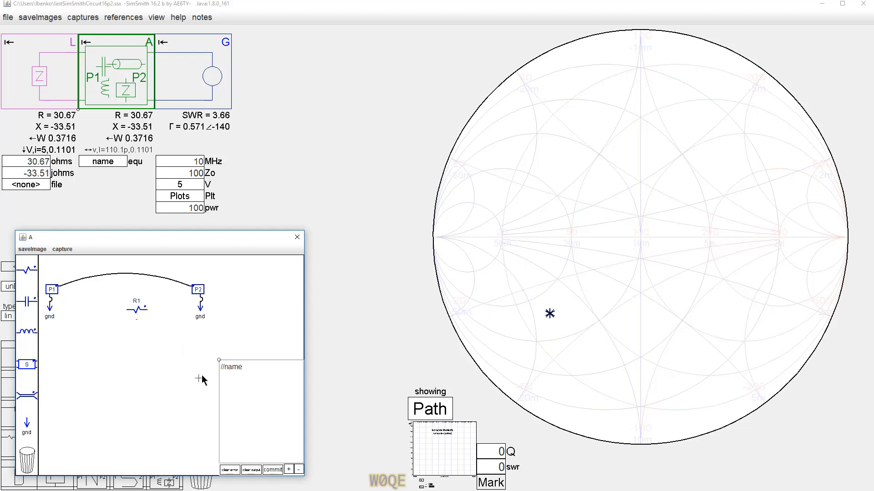
{"action": "left_click", "coordinate": [298, 242]}
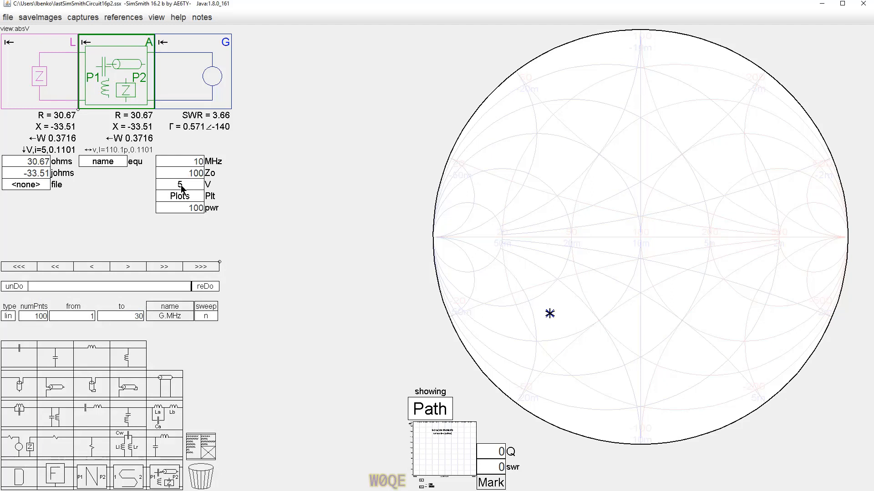
Step: Set the load to 50 ohms resistance and 0 ohms reactance
{"action": "left_click", "coordinate": [21, 162]}
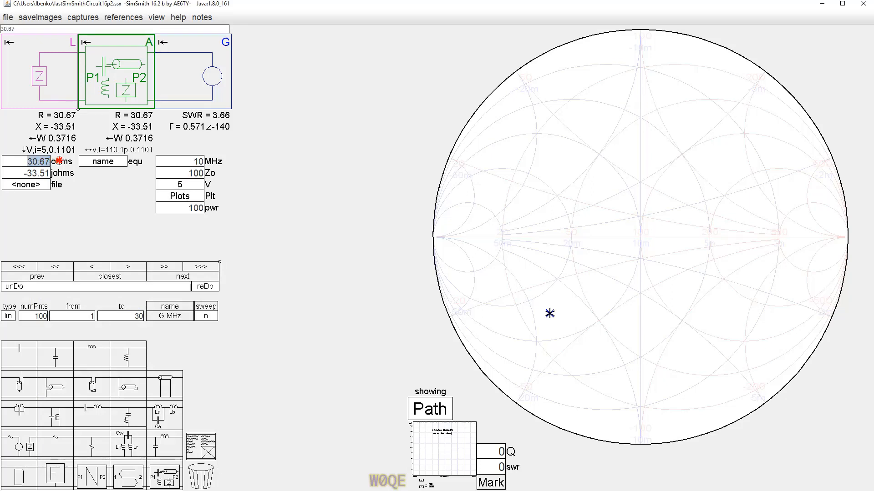
{"action": "type", "text": "50"}
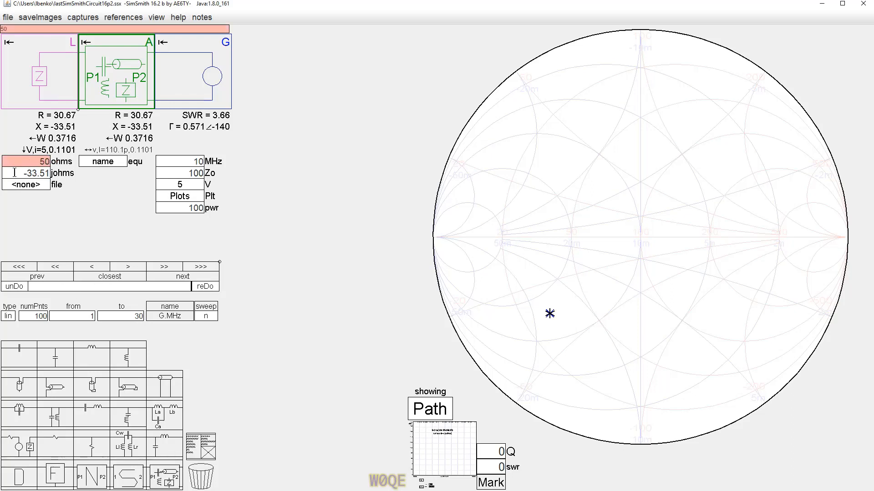
{"action": "left_click", "coordinate": [14, 173]}
{"action": "type", "text": "0"}
{"action": "key", "text": "Return"}
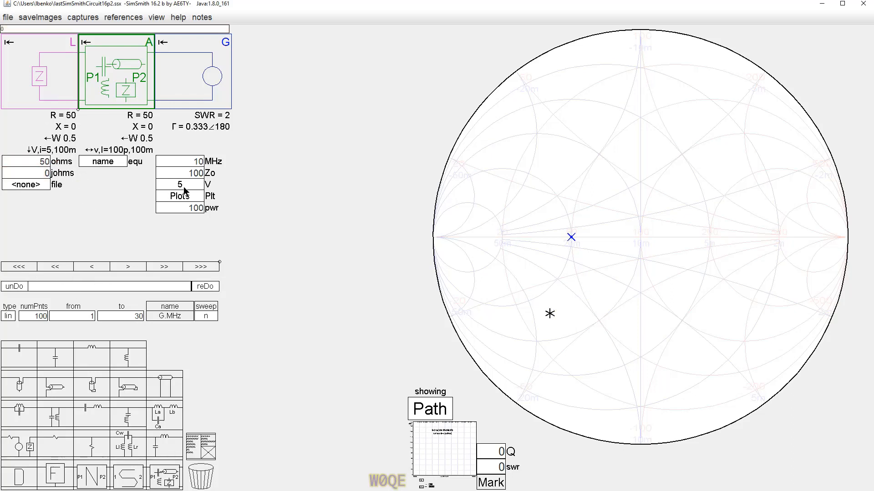
Step: Replace the generator's V expression with Zin; and commit it, and delete the custom circuit block
{"action": "left_click", "coordinate": [183, 184]}
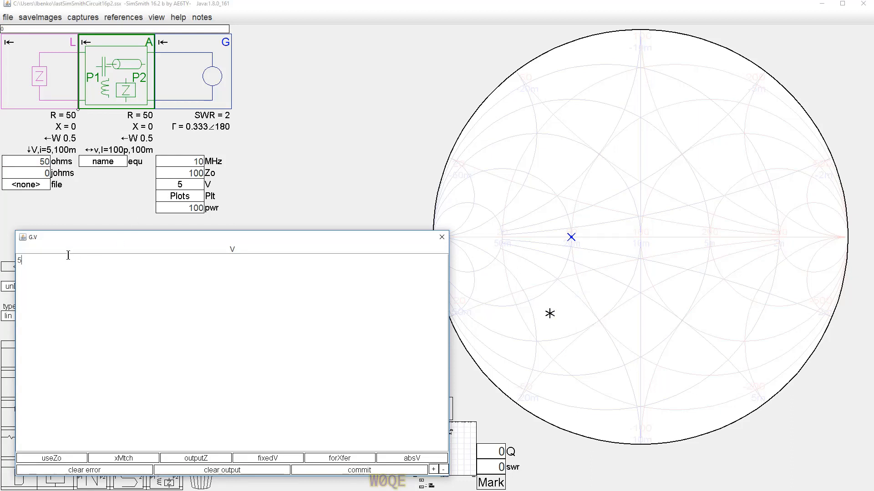
{"action": "left_click_drag", "start_coordinate": [40, 266], "coordinate": [1, 263]}
{"action": "key", "text": "BackSpace"}
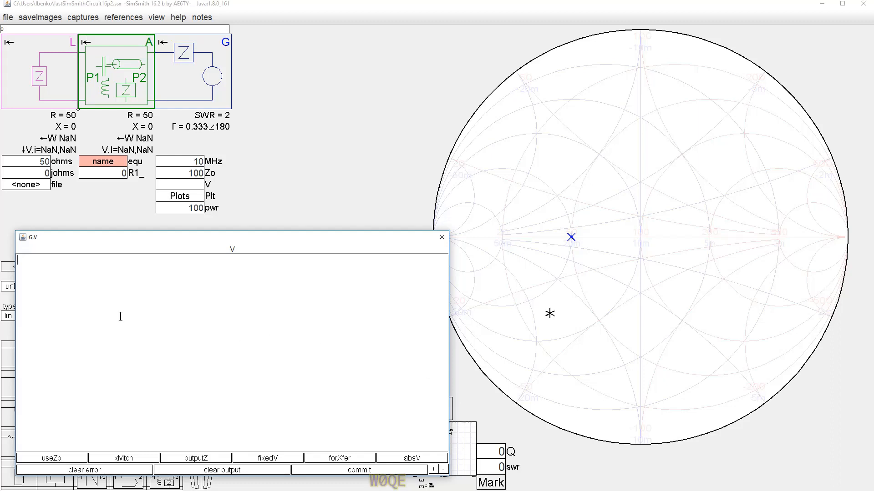
{"action": "type", "text": "Zin"}
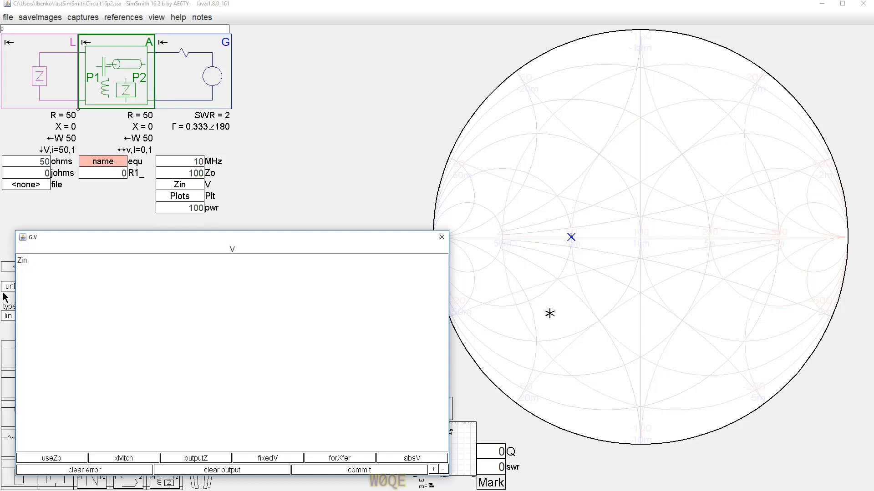
{"action": "type", "text": ";"}
{"action": "left_click", "coordinate": [356, 471]}
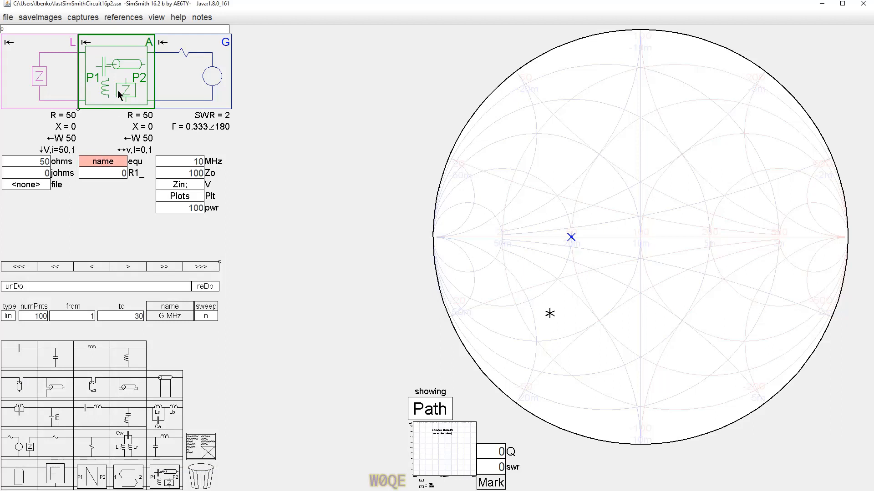
{"action": "left_click_drag", "start_coordinate": [117, 90], "coordinate": [201, 479]}
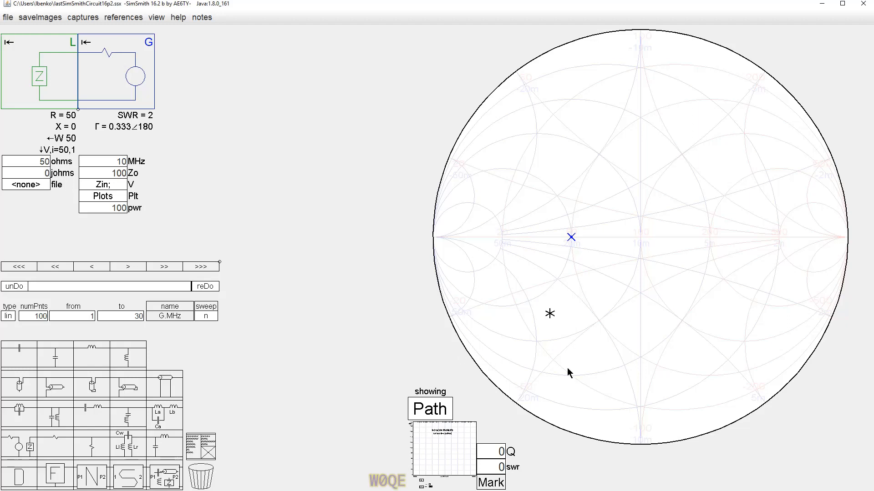
Step: Move the load impedance on the Smith chart to about 73.09 + j19.96 ohms and set the generator's Zo to 50
{"action": "mouse_move", "coordinate": [571, 241]}
{"action": "left_mouse_down"}
{"action": "mouse_move", "coordinate": [580, 229]}
{"action": "mouse_move", "coordinate": [658, 199]}
{"action": "mouse_move", "coordinate": [703, 212]}
{"action": "mouse_move", "coordinate": [705, 310]}
{"action": "mouse_move", "coordinate": [553, 355]}
{"action": "mouse_move", "coordinate": [558, 297]}
{"action": "mouse_move", "coordinate": [605, 185]}
{"action": "mouse_move", "coordinate": [689, 187]}
{"action": "mouse_move", "coordinate": [611, 200]}
{"action": "mouse_move", "coordinate": [611, 210]}
{"action": "left_mouse_up"}
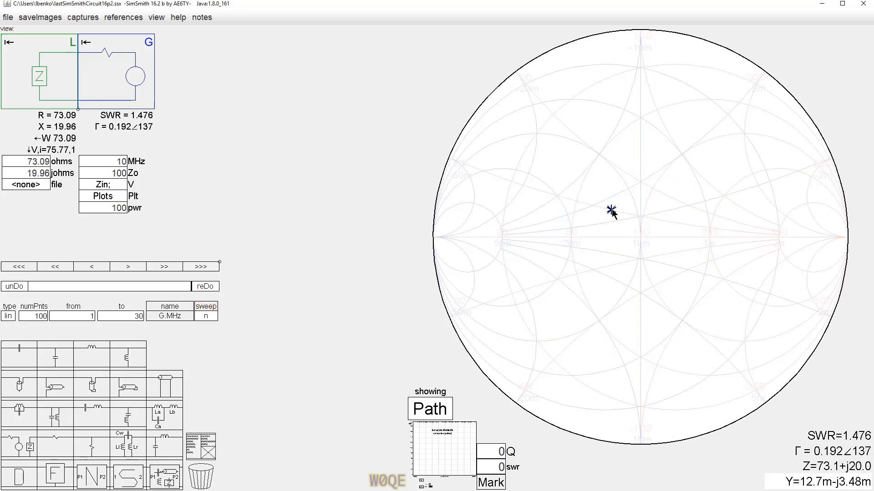
{"action": "double_click", "coordinate": [112, 173]}
{"action": "type", "text": "50"}
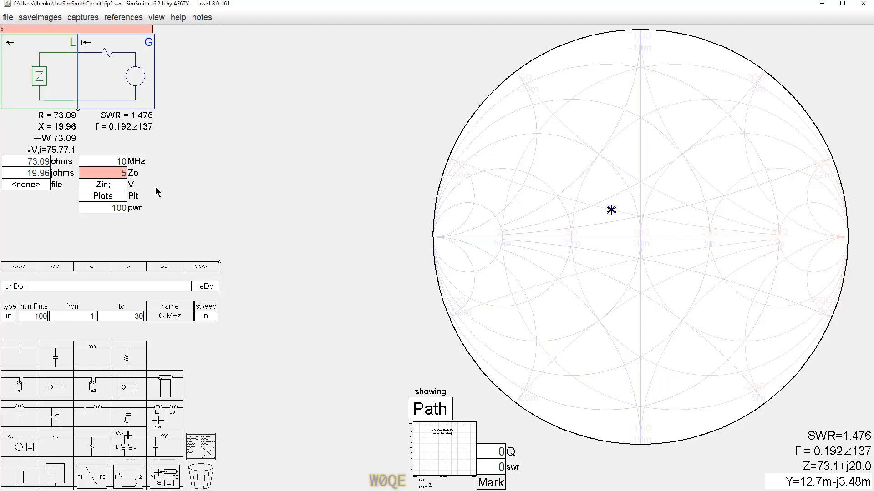
{"action": "left_click", "coordinate": [193, 221]}
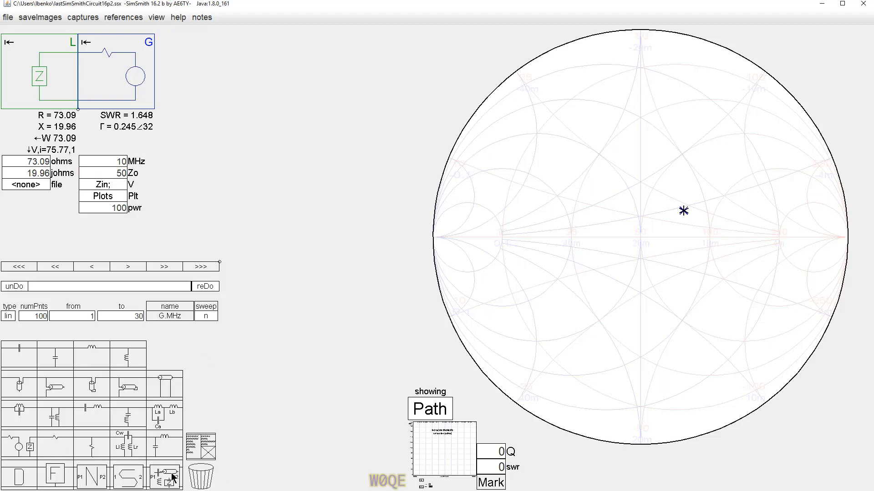
Step: Insert a new custom circuit block between the load and generator and view the components available in its schematic editor
{"action": "left_click_drag", "start_coordinate": [173, 477], "coordinate": [119, 81]}
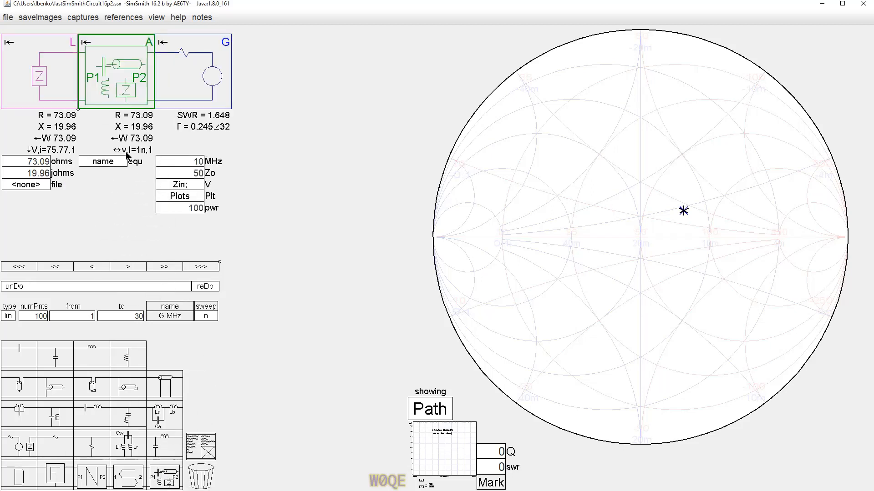
{"action": "left_click", "coordinate": [109, 165]}
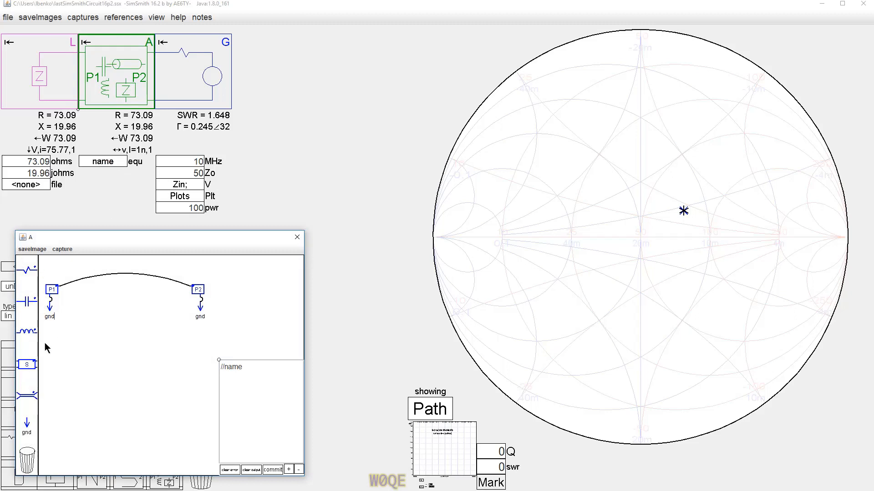
{"action": "left_click", "coordinate": [297, 237]}
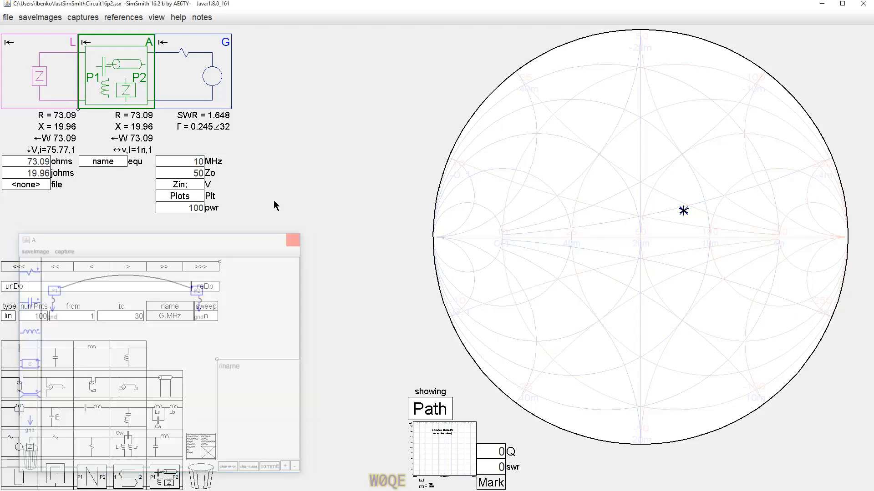
Step: Set the featuresKeys preference to VCVS VCCS and view the component palette in the custom block's schematic editor
{"action": "left_click", "coordinate": [8, 20]}
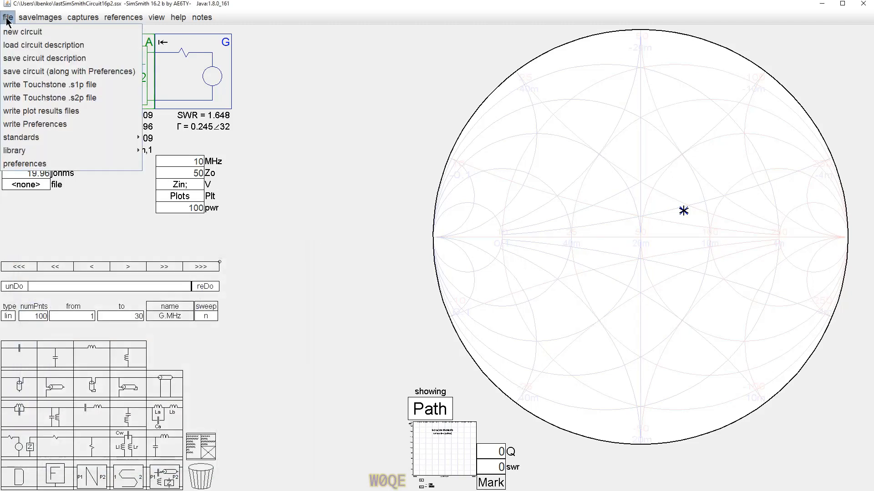
{"action": "left_click", "coordinate": [34, 165]}
{"action": "left_click", "coordinate": [633, 70]}
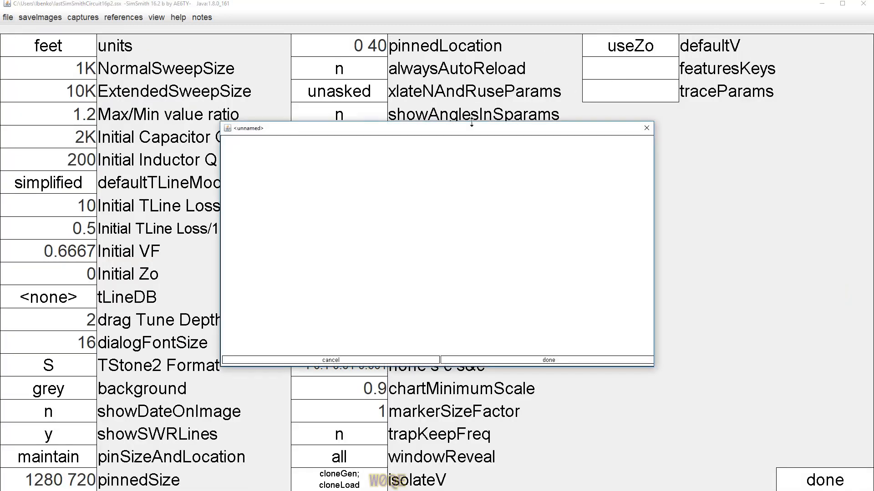
{"action": "left_click", "coordinate": [230, 152]}
{"action": "type", "text": "VCVSV"}
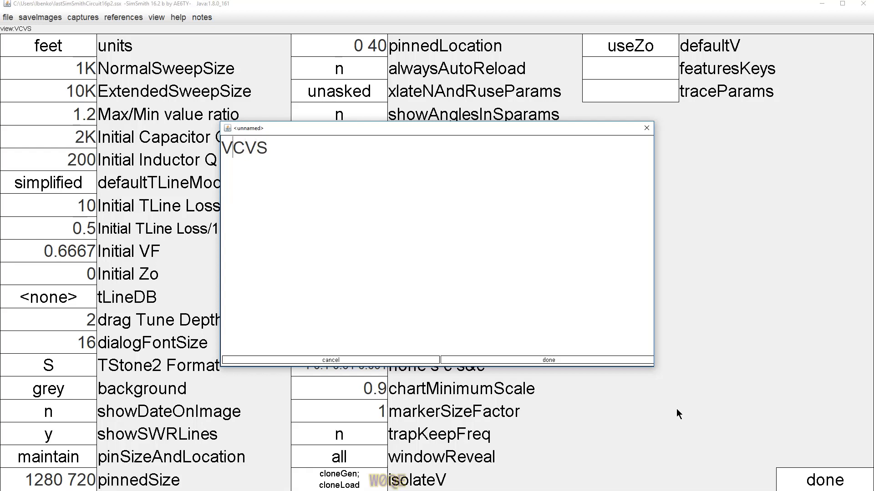
{"action": "key", "text": "End"}
{"action": "type", "text": "VCCS"}
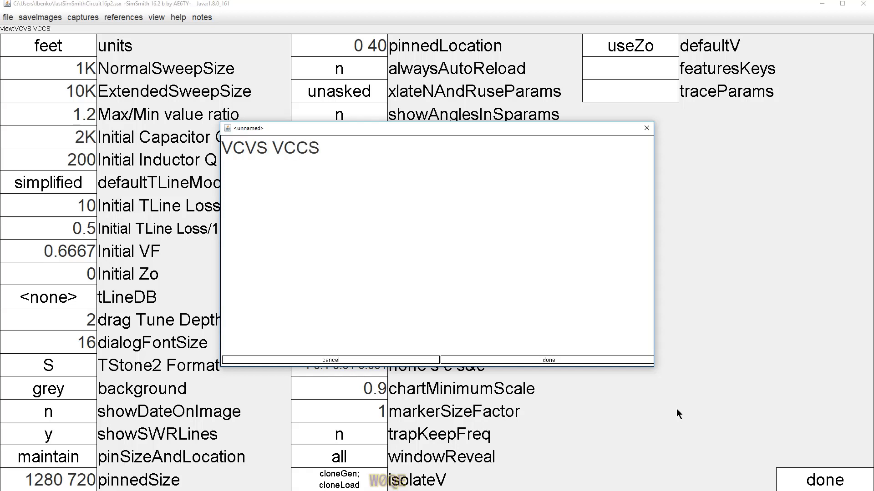
{"action": "left_click", "coordinate": [550, 361]}
{"action": "left_click", "coordinate": [836, 480]}
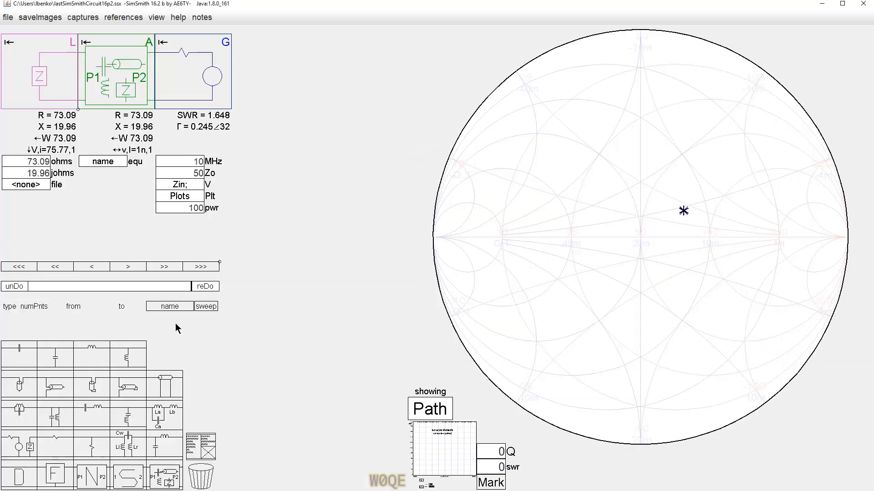
{"action": "left_click", "coordinate": [103, 162]}
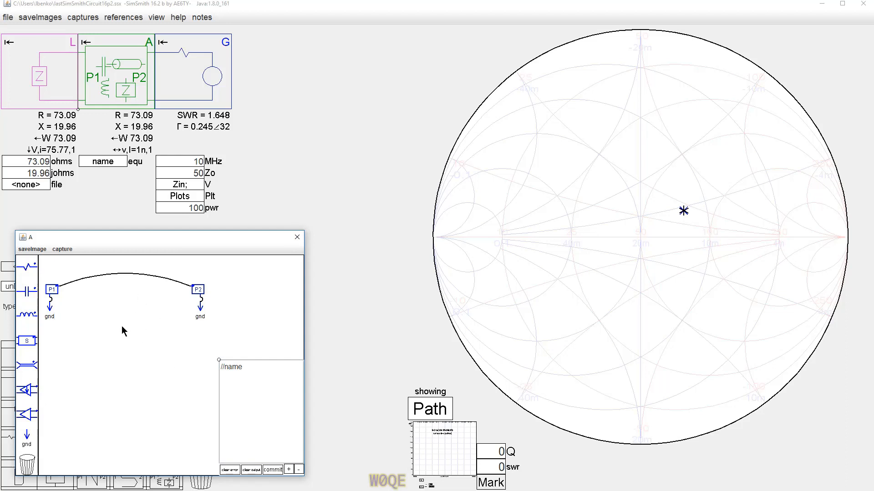
{"action": "left_click", "coordinate": [296, 239]}
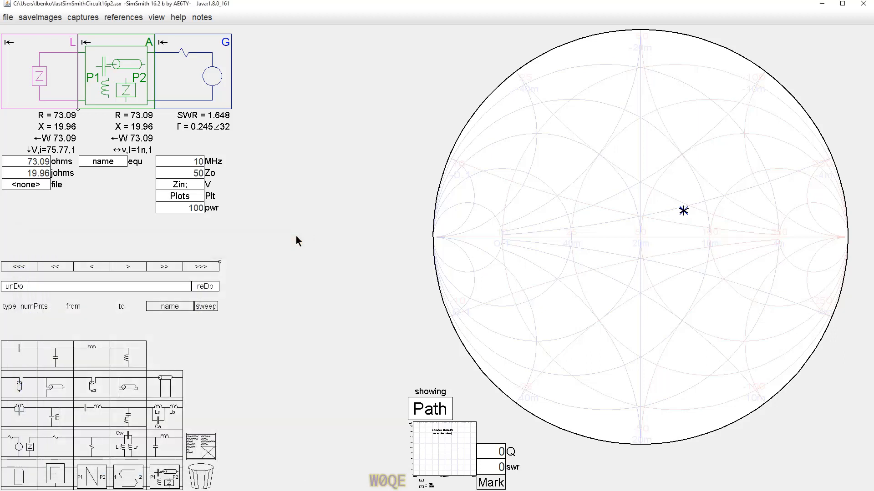
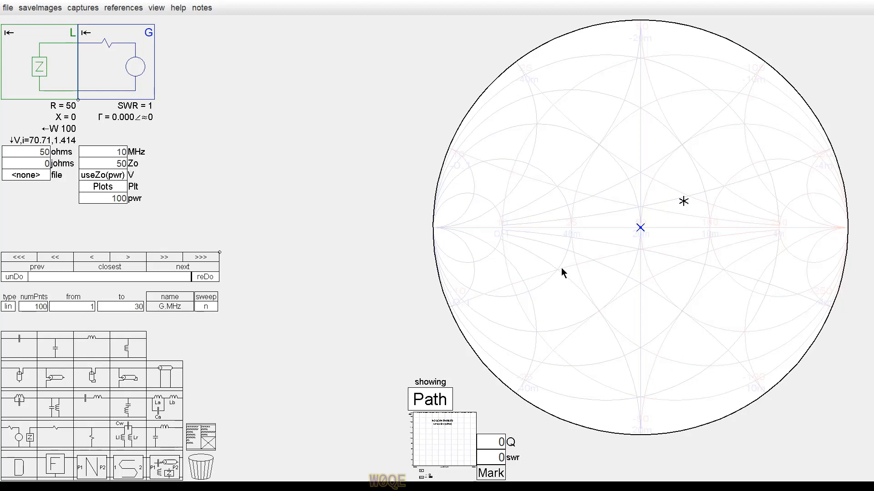
Step: Set the load to 10 ohms resistance and -30 ohms reactance, and place the chart marker on that impedance point
{"action": "left_click", "coordinate": [33, 151]}
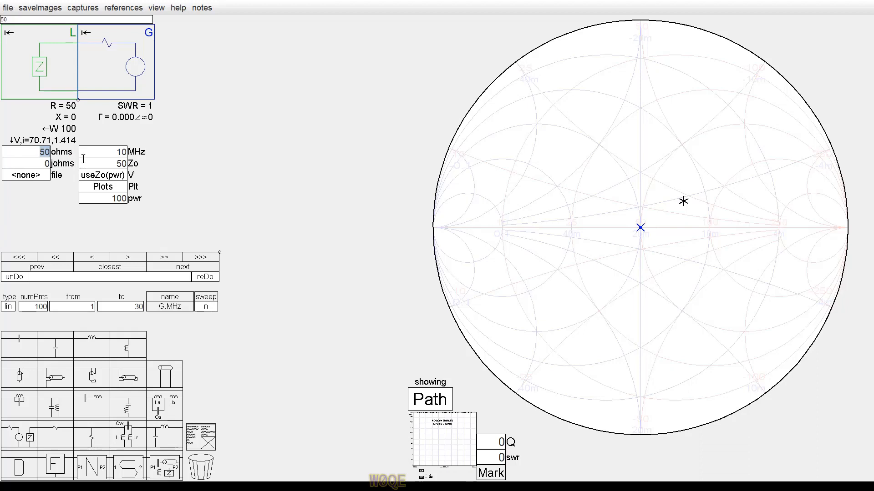
{"action": "type", "text": "10"}
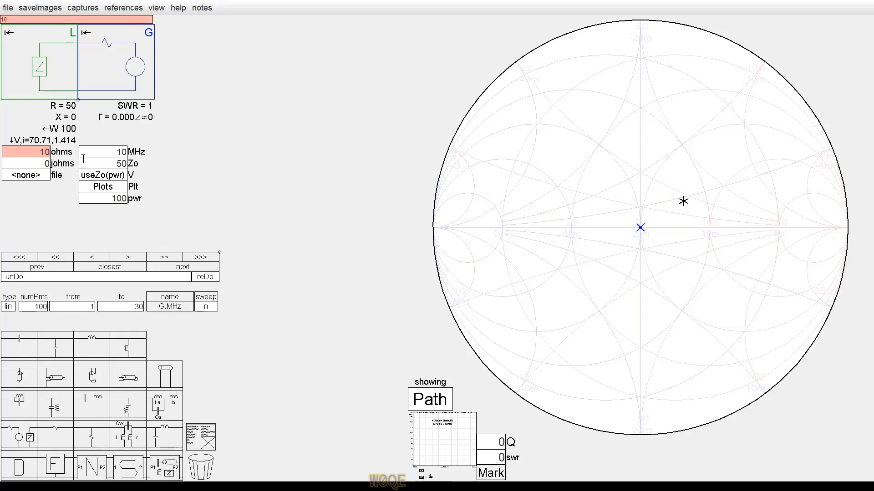
{"action": "type", "text": "-"}
{"action": "key", "text": "Tab"}
{"action": "type", "text": "-"}
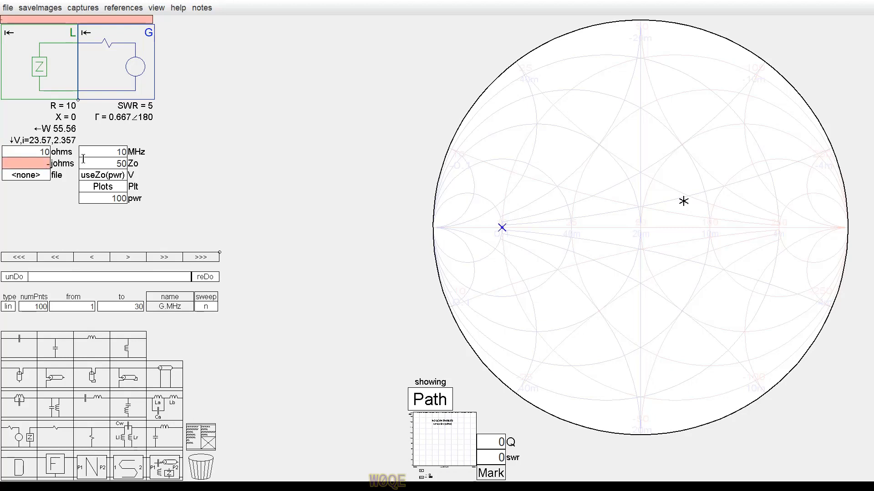
{"action": "type", "text": "30"}
{"action": "key", "text": "Return"}
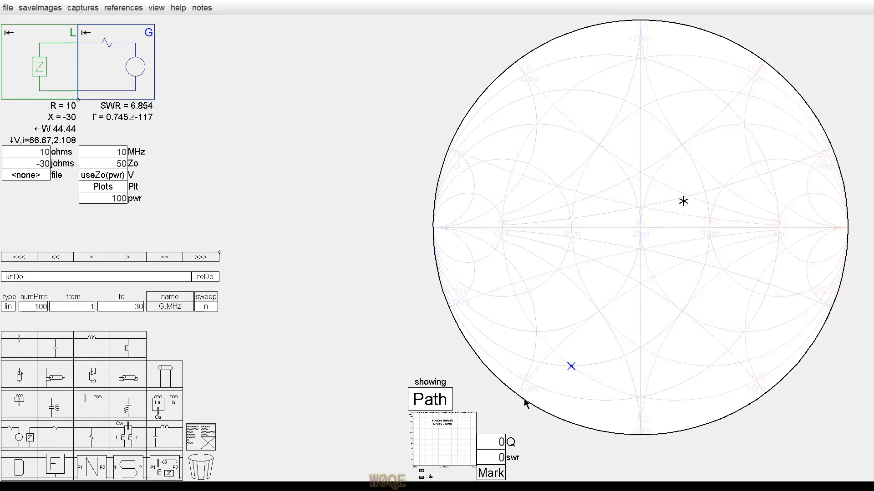
{"action": "left_click", "coordinate": [571, 366]}
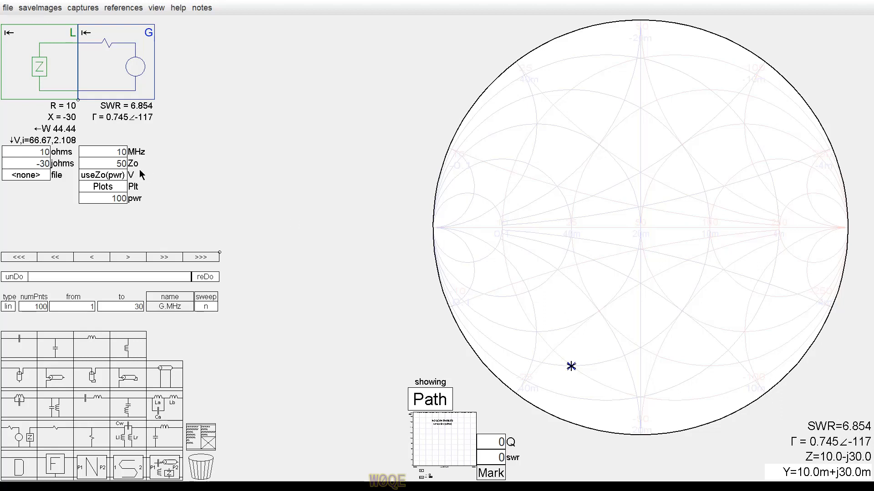
Step: Insert a series transmission line between the load and generator and set its length to 100 ft
{"action": "mouse_move", "coordinate": [167, 378]}
{"action": "left_mouse_down"}
{"action": "mouse_move", "coordinate": [166, 126]}
{"action": "mouse_move", "coordinate": [120, 77]}
{"action": "left_mouse_up"}
{"action": "left_click", "coordinate": [111, 176]}
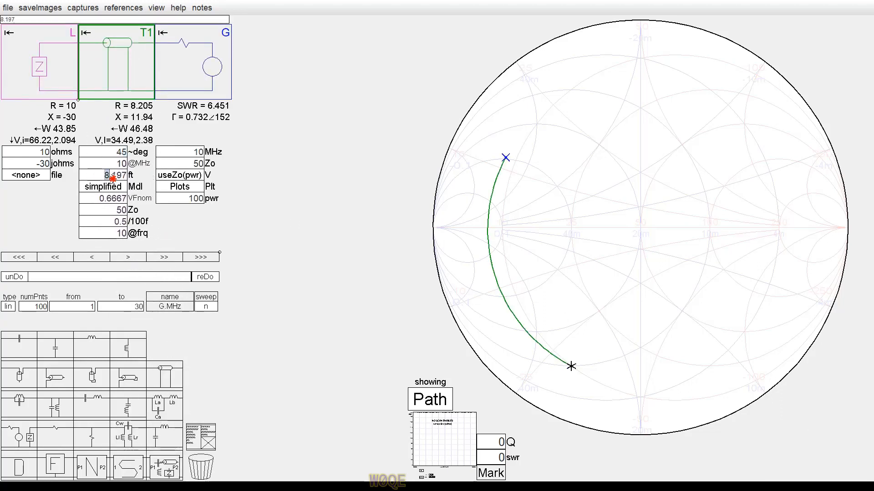
{"action": "type", "text": "100"}
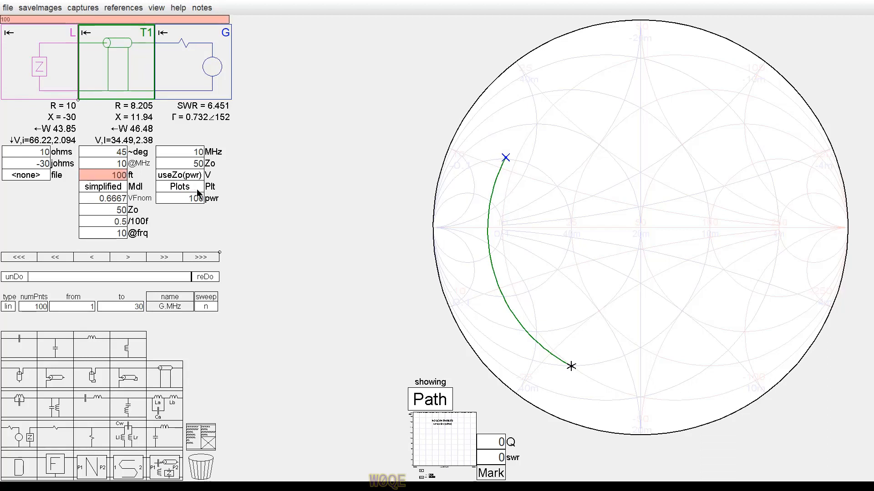
{"action": "key", "text": "Return"}
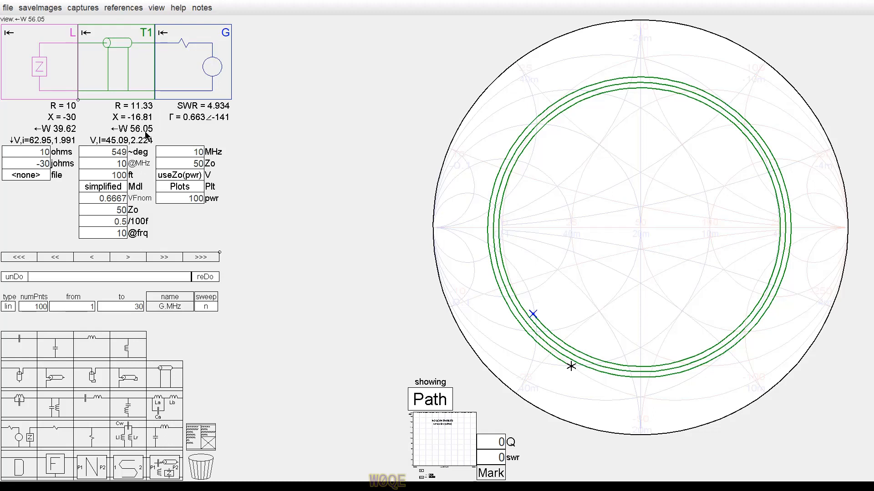
Step: Switch the circuit's power readouts from watts to dBW and set the generator's pwr value to 1
{"action": "left_click", "coordinate": [51, 131]}
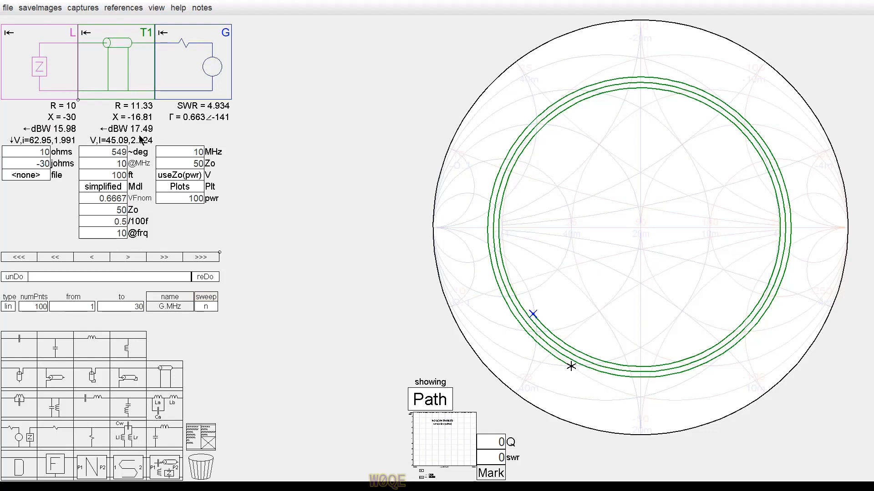
{"action": "left_click", "coordinate": [186, 199]}
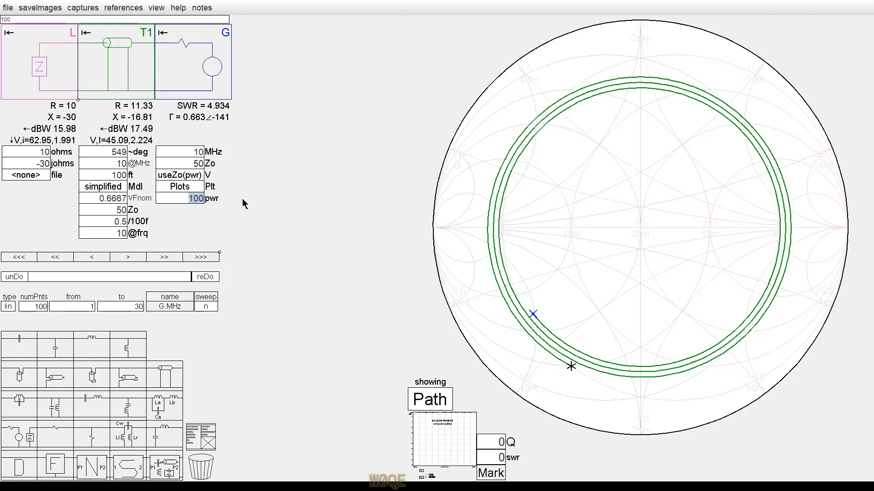
{"action": "type", "text": "1"}
{"action": "key", "text": "Return"}
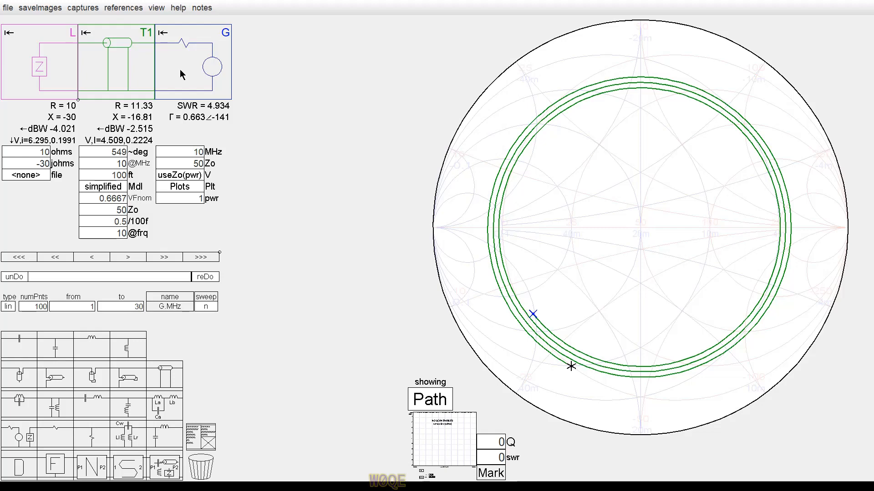
Step: Insert an automatic low-pass LC matching section between the transmission line and the generator, and set its Qc and Ql to 0
{"action": "left_click_drag", "start_coordinate": [163, 462], "coordinate": [177, 119]}
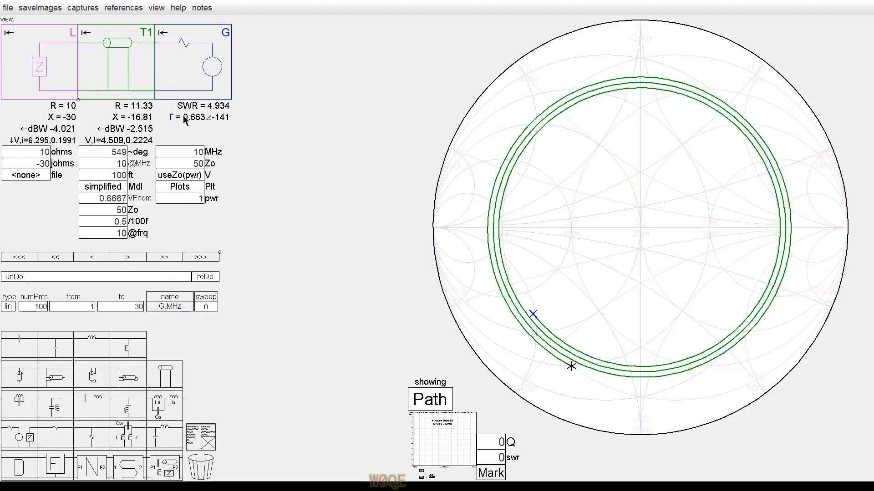
{"action": "left_click_drag", "start_coordinate": [164, 430], "coordinate": [195, 65]}
{"action": "left_click", "coordinate": [198, 221]}
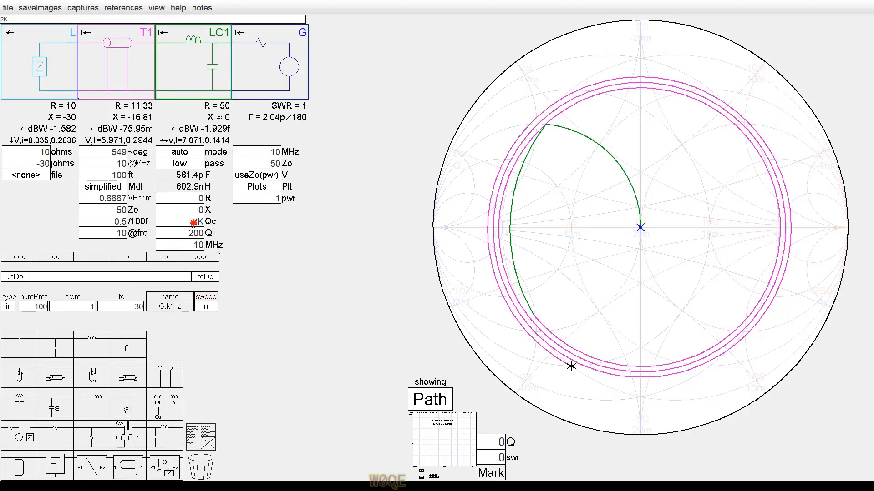
{"action": "type", "text": "0"}
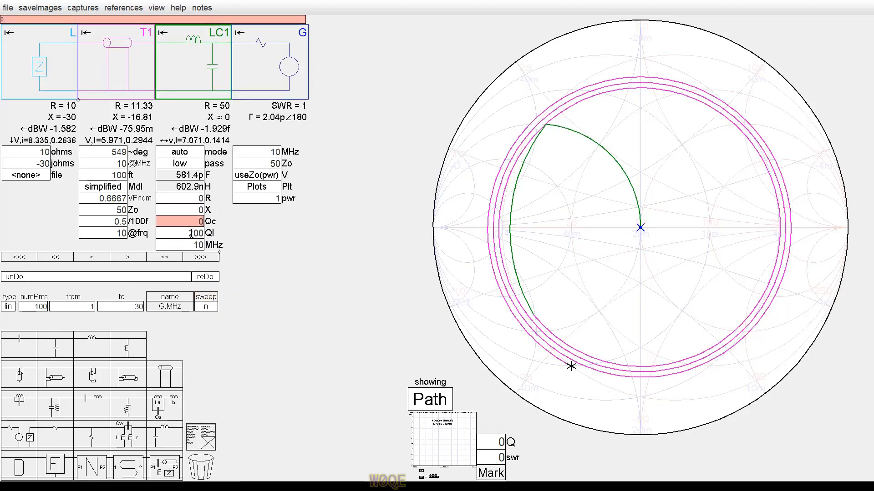
{"action": "key", "text": "Tab"}
{"action": "type", "text": "0"}
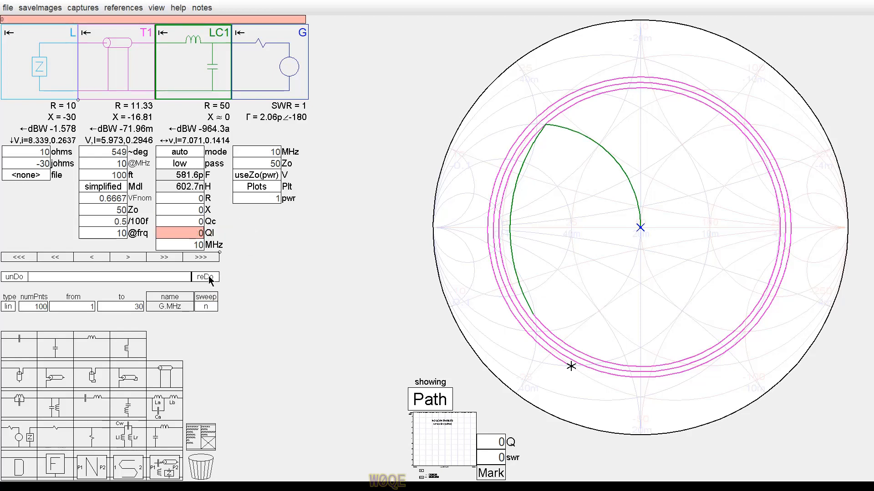
{"action": "key", "text": "Return"}
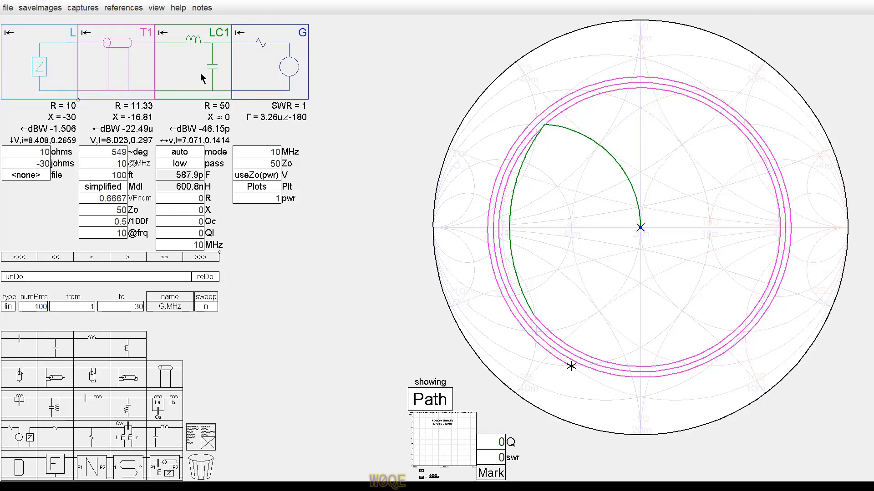
Step: Remove the LC matching section and set the generator's V expression to xMtch
{"action": "key", "text": "Delete"}
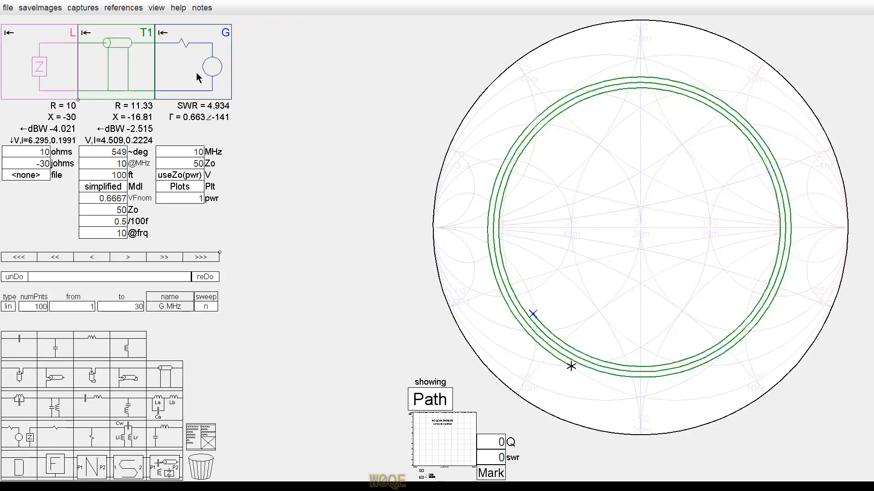
{"action": "left_click", "coordinate": [175, 172]}
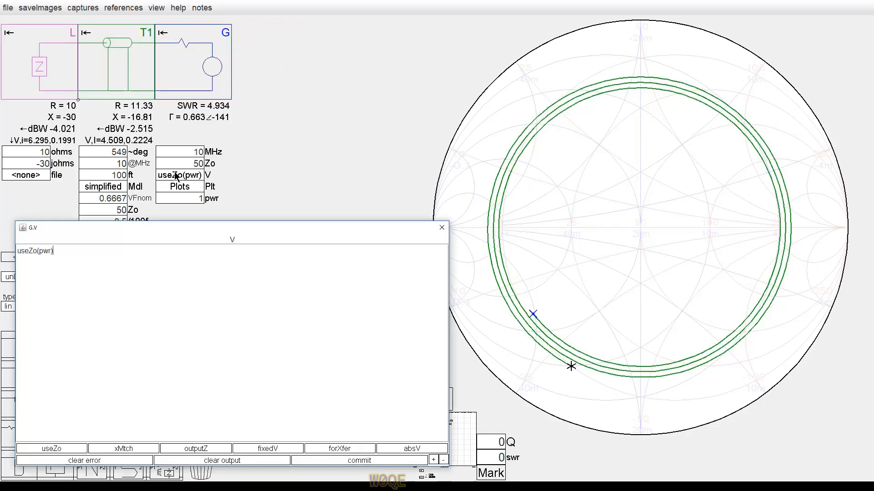
{"action": "left_click", "coordinate": [124, 448]}
{"action": "left_click", "coordinate": [366, 461]}
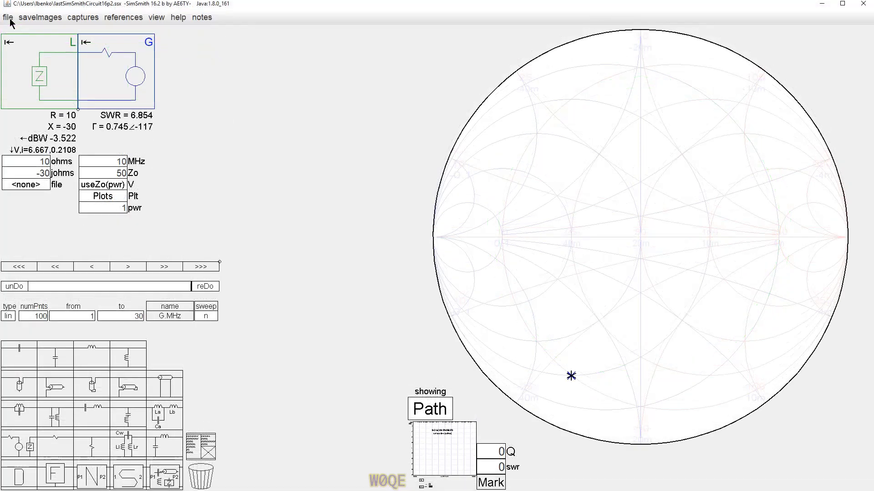
Step: Load the circuit file FilterComparisons.ssx and hide the LG2 and LG1 power traces on the plot
{"action": "left_click", "coordinate": [8, 18]}
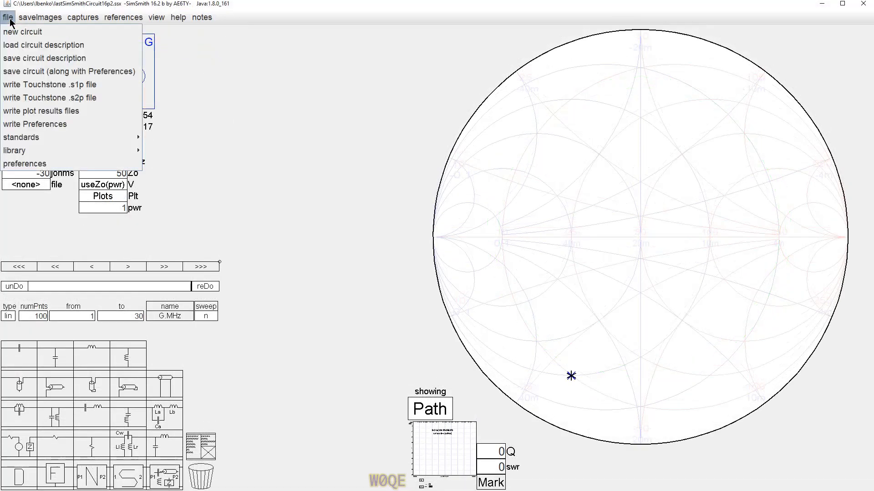
{"action": "left_click", "coordinate": [20, 46]}
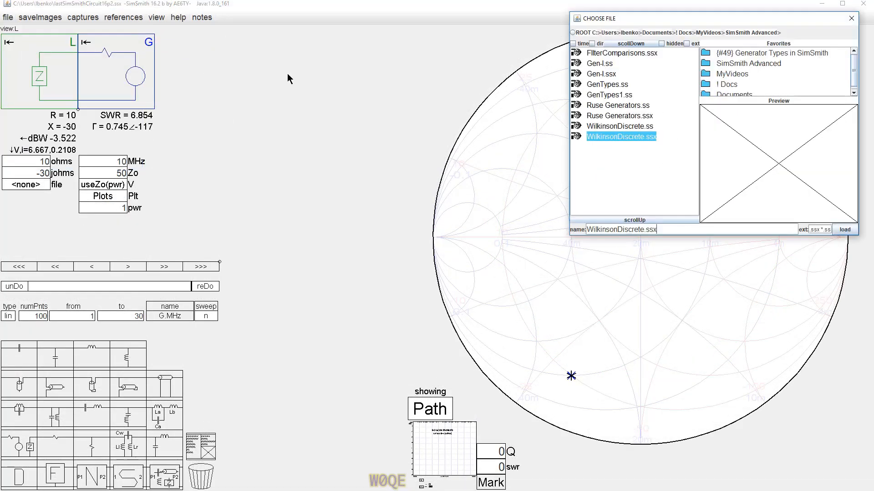
{"action": "left_click", "coordinate": [626, 53]}
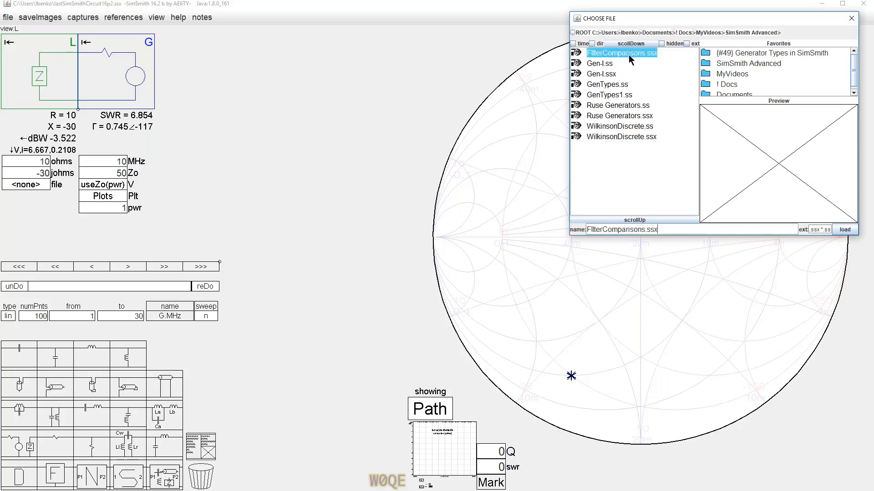
{"action": "left_click", "coordinate": [845, 229]}
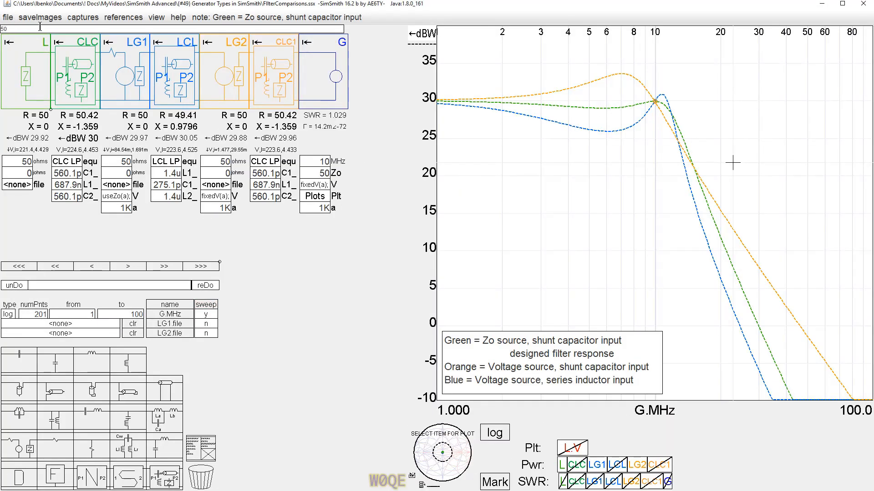
{"action": "left_click", "coordinate": [637, 465]}
{"action": "left_click", "coordinate": [597, 467]}
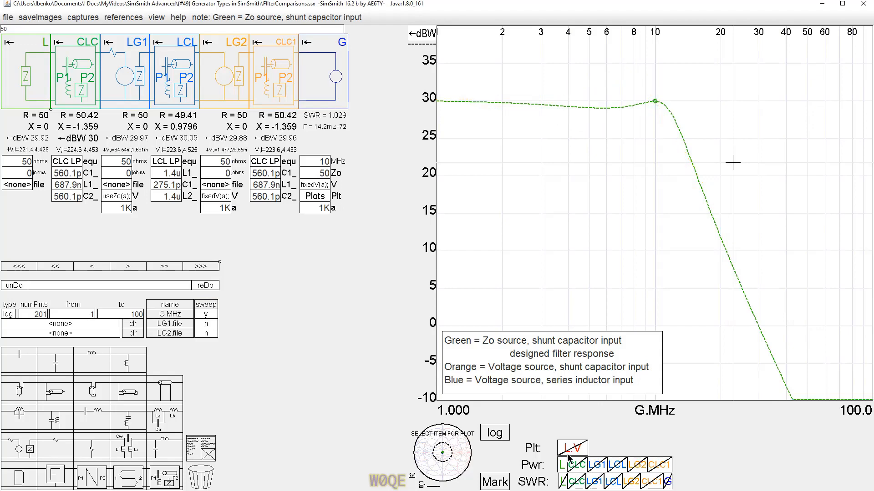
Step: View the schematics of the CLC and LCL filter blocks, resizing and arranging their windows for comparison
{"action": "left_click", "coordinate": [70, 163]}
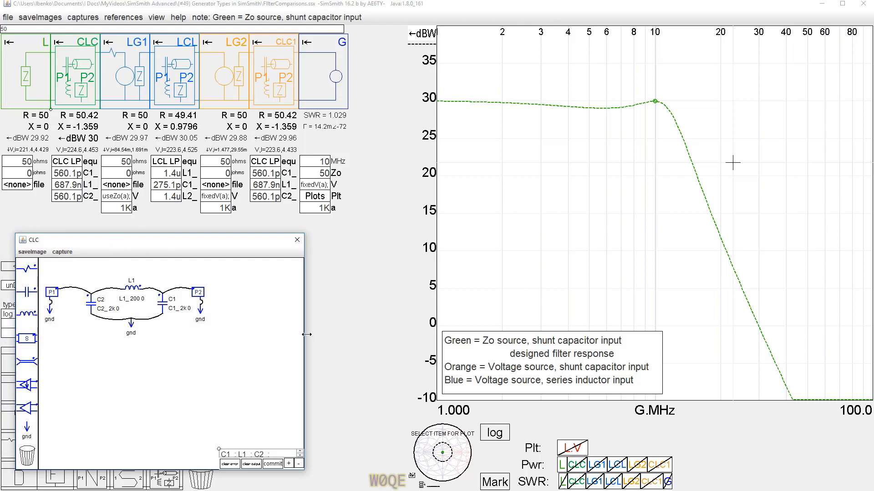
{"action": "left_click_drag", "start_coordinate": [305, 335], "coordinate": [239, 326]}
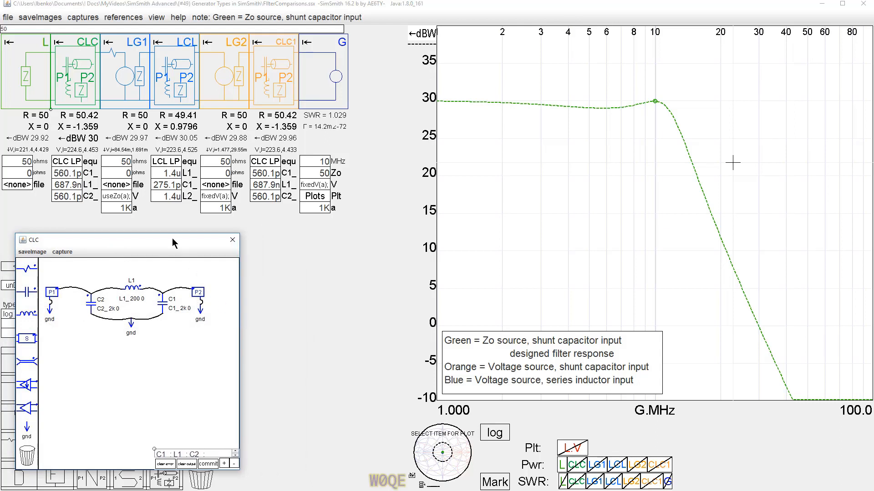
{"action": "left_click_drag", "start_coordinate": [162, 233], "coordinate": [172, 283]}
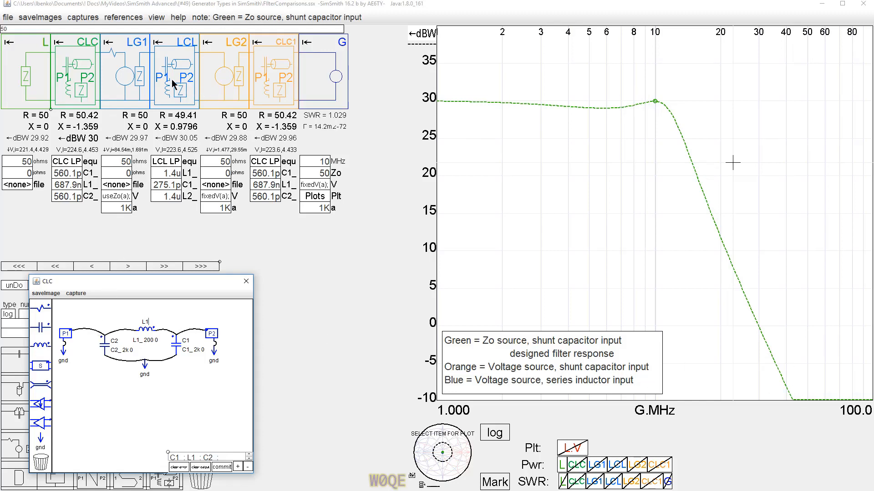
{"action": "left_click", "coordinate": [175, 166]}
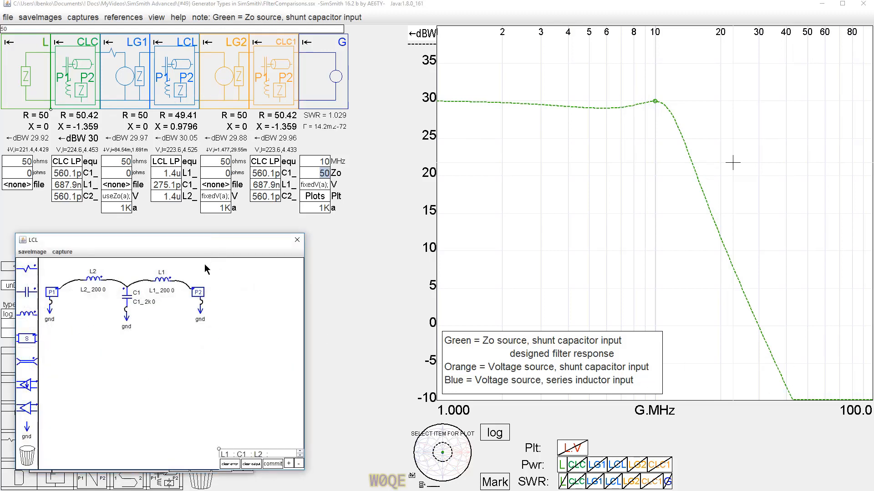
{"action": "left_click_drag", "start_coordinate": [305, 235], "coordinate": [262, 300]}
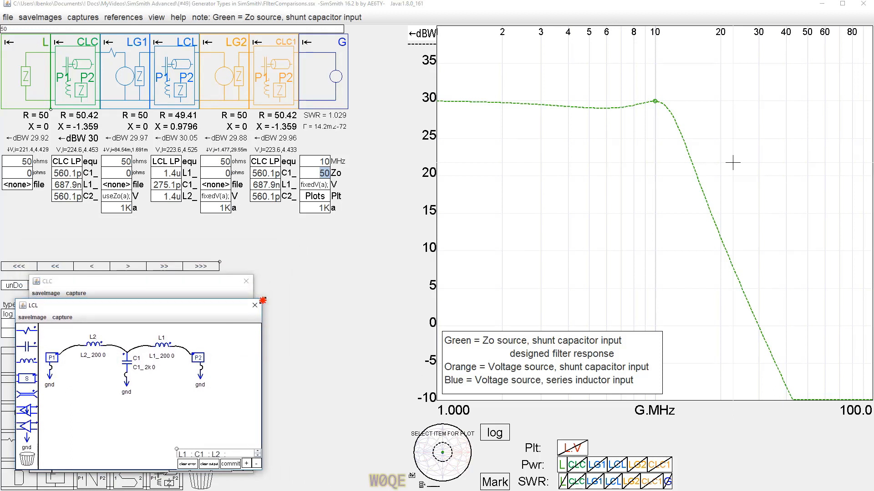
{"action": "left_click_drag", "start_coordinate": [209, 311], "coordinate": [453, 302]}
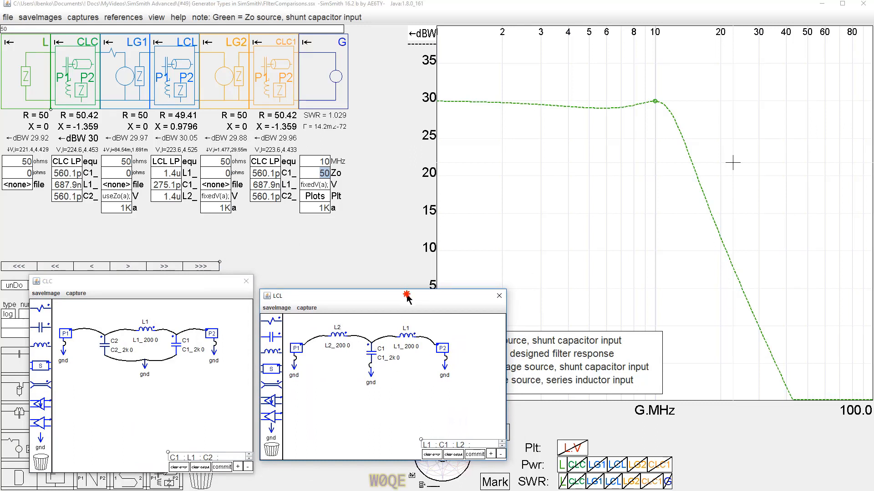
{"action": "left_click_drag", "start_coordinate": [406, 296], "coordinate": [257, 302]}
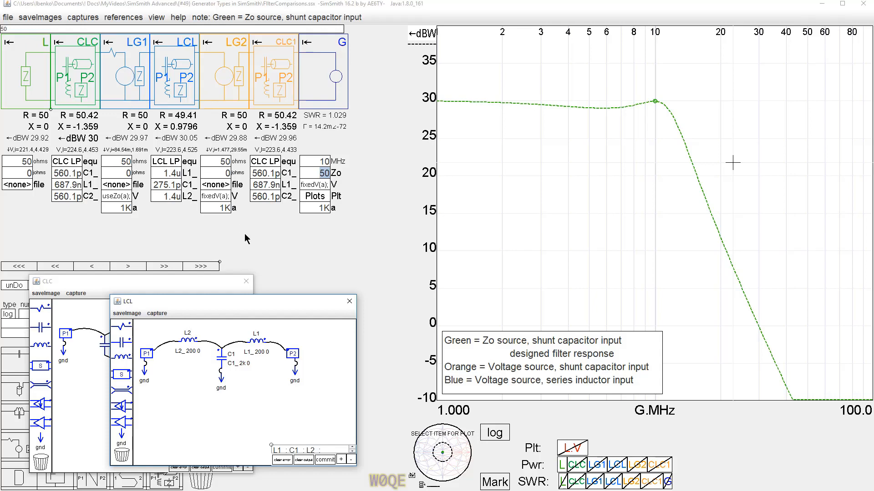
Step: Replace fixedV(a); with useZo; in LG2's V expression, keeping cloneLoad, and show the LG1 power trace
{"action": "left_click", "coordinate": [213, 196]}
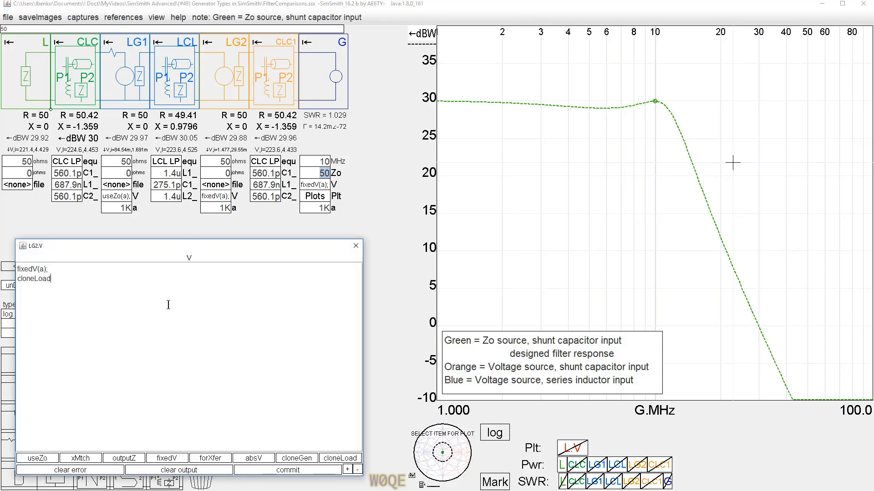
{"action": "left_click_drag", "start_coordinate": [58, 268], "coordinate": [2, 267]}
{"action": "type", "text": "use"}
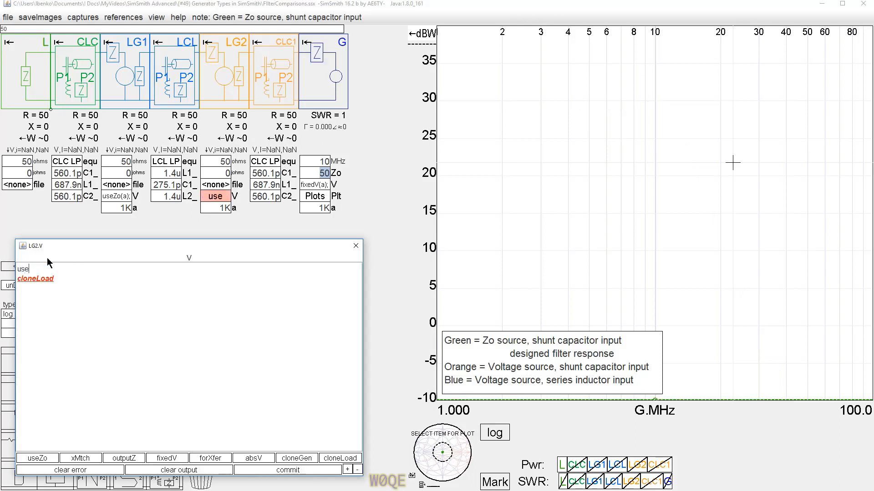
{"action": "type", "text": "Zo;"}
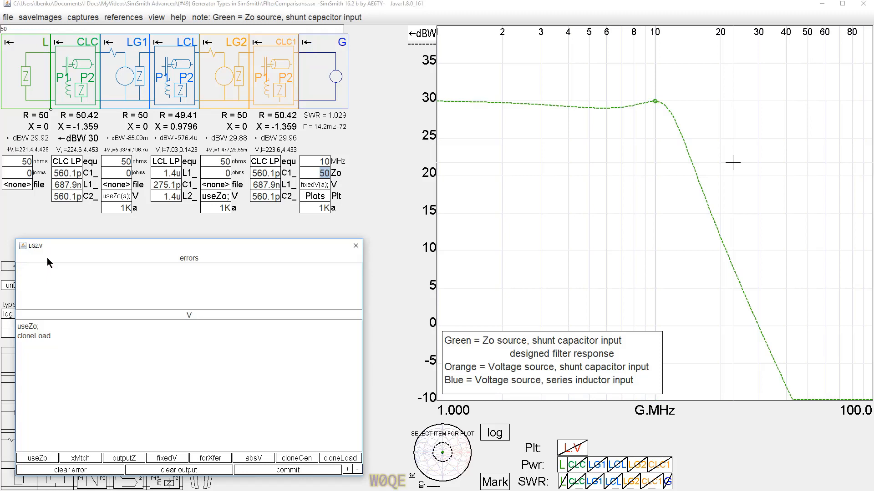
{"action": "left_click", "coordinate": [290, 472]}
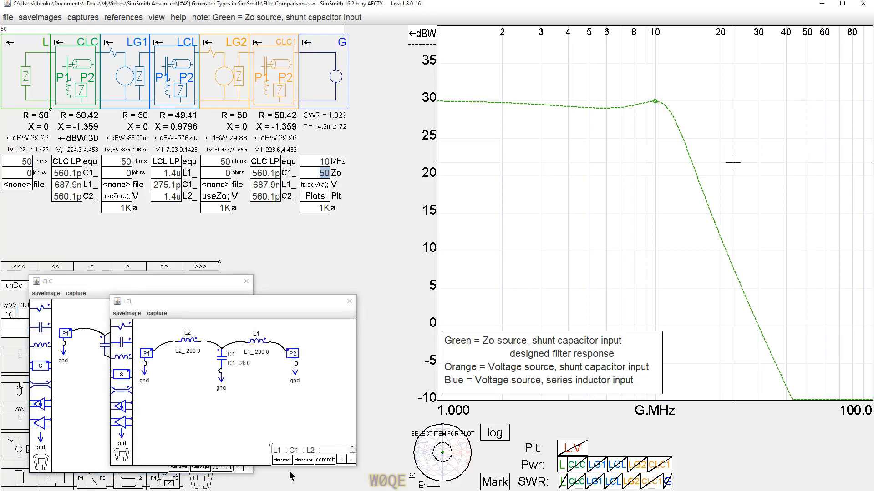
{"action": "left_click", "coordinate": [596, 465]}
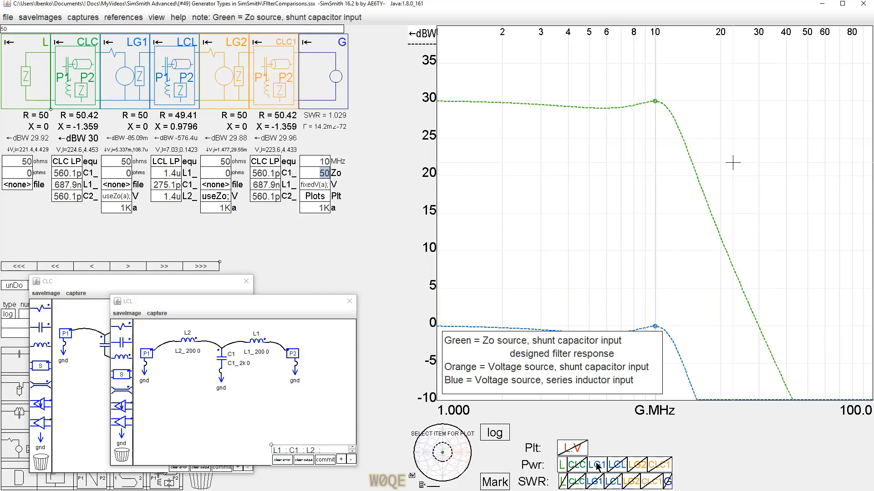
Step: Add the argument a to LG2's V expression so its first line reads useZo(a); and commit it
{"action": "double_click", "coordinate": [210, 196]}
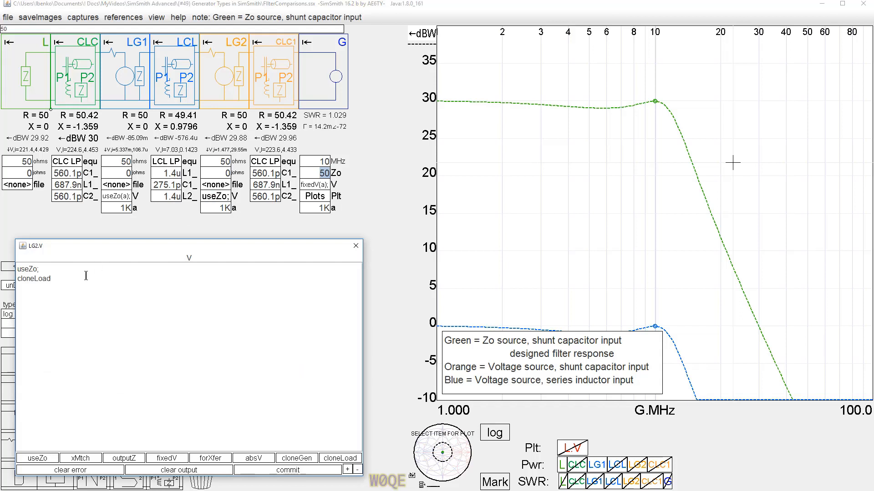
{"action": "key", "text": "BackSpace"}
{"action": "type", "text": "(a"}
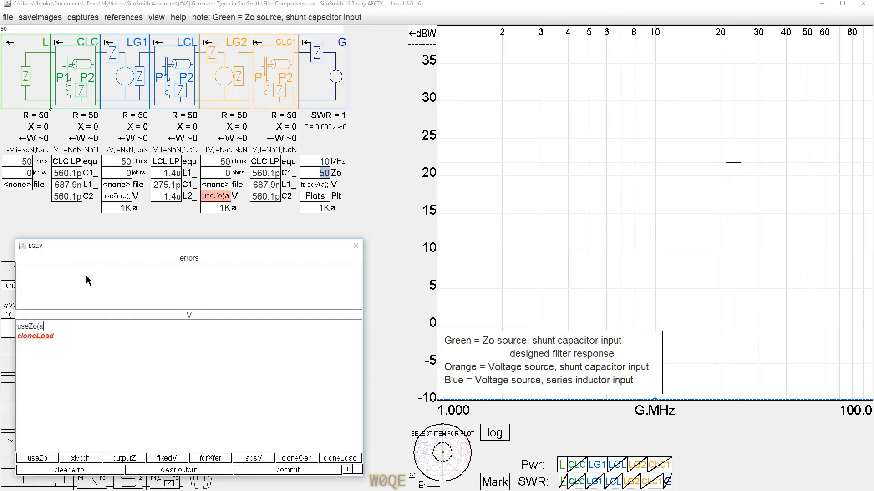
{"action": "type", "text": ");"}
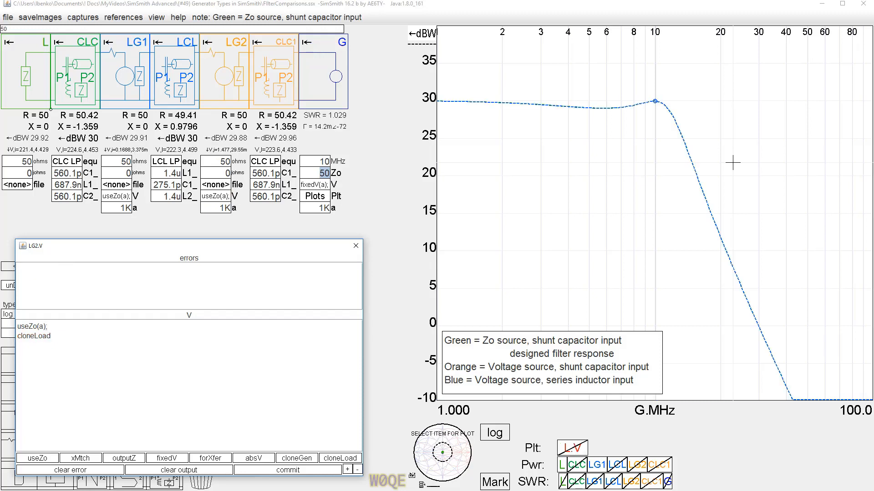
{"action": "left_click", "coordinate": [304, 472]}
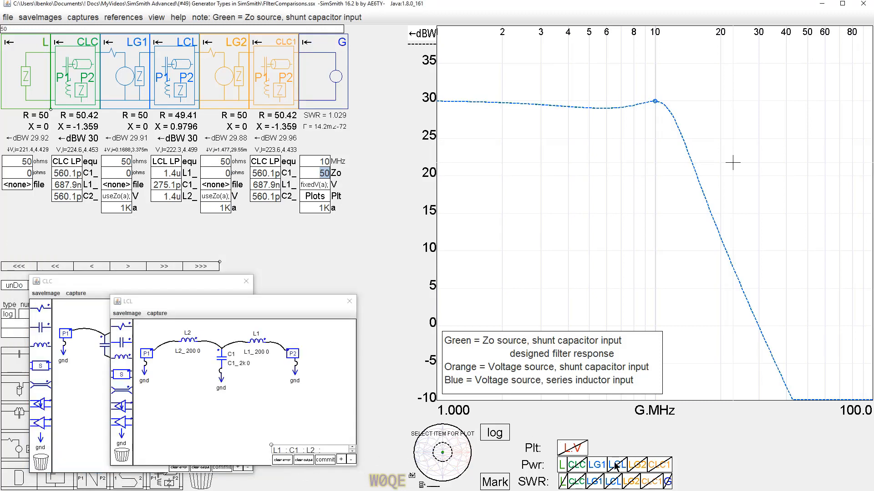
Step: Toggle the LG1 power trace to compare it with the load's power trace, leaving the LG1 trace hidden
{"action": "left_click", "coordinate": [596, 466]}
{"action": "left_click", "coordinate": [597, 465]}
{"action": "left_click", "coordinate": [597, 466]}
{"action": "left_click", "coordinate": [597, 466]}
Step: Close the LCL and CLC schematic windows
{"action": "left_click", "coordinate": [192, 310]}
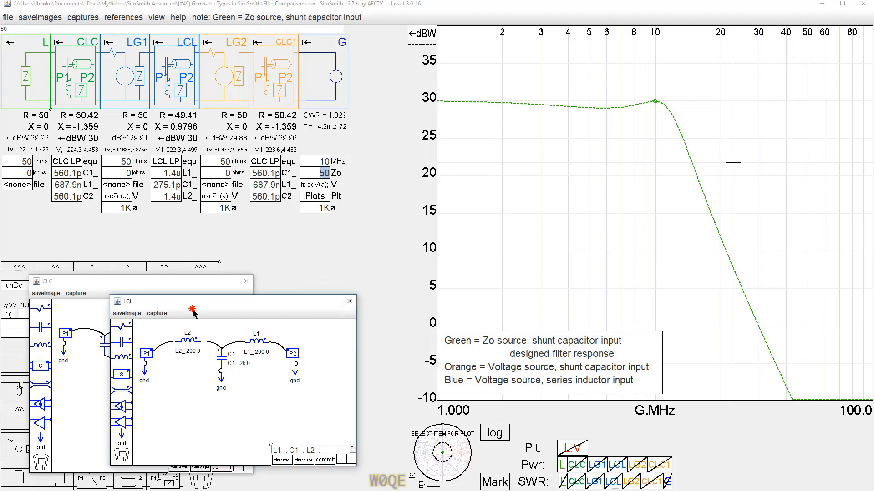
{"action": "left_click", "coordinate": [349, 302]}
{"action": "left_click", "coordinate": [244, 282]}
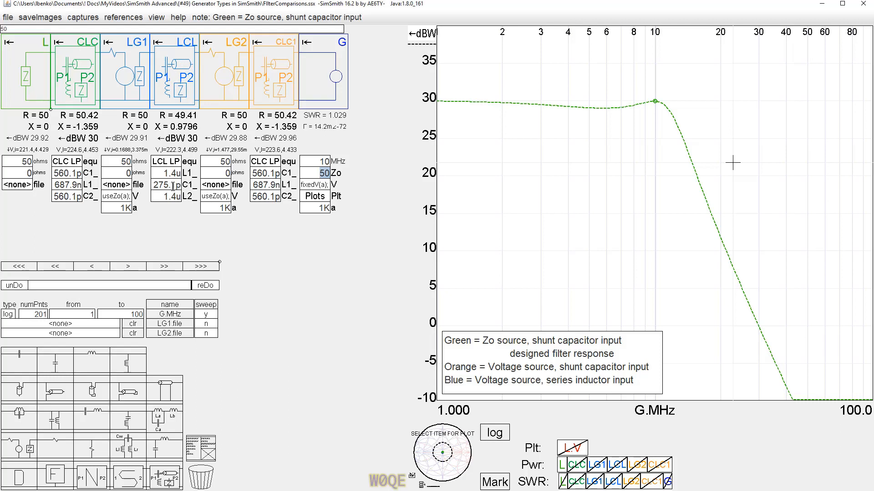
Step: Replace useZo(a); with cloneGen; in LG2's V expression, keeping cloneLoad, commit it, and show the LG1 and LG2 power traces
{"action": "left_click", "coordinate": [213, 197]}
{"action": "left_click_drag", "start_coordinate": [50, 269], "coordinate": [8, 277]}
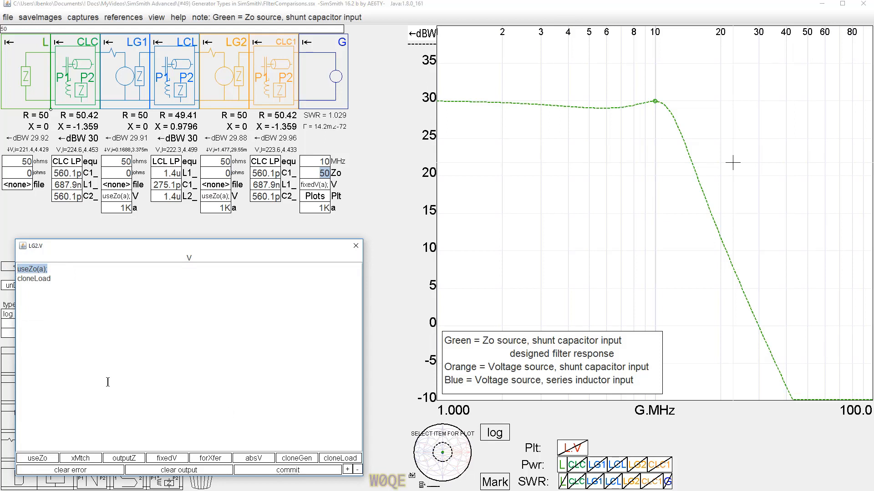
{"action": "type", "text": "clone"}
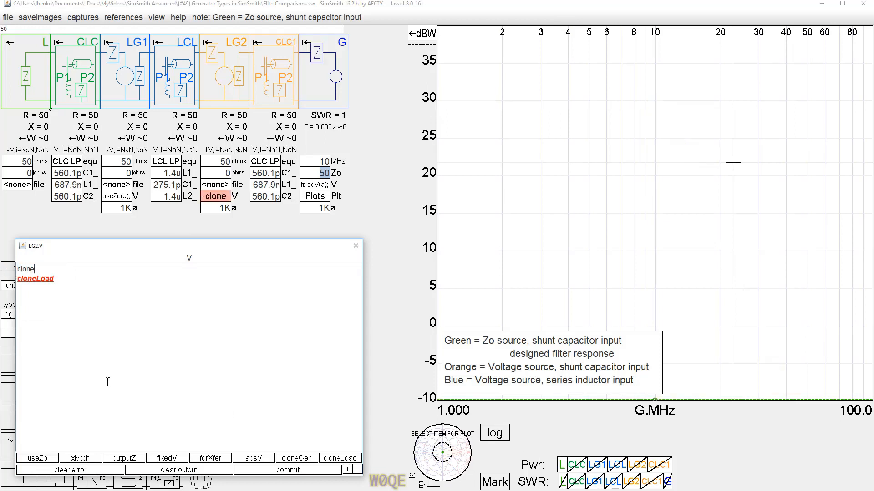
{"action": "type", "text": "Gen;"}
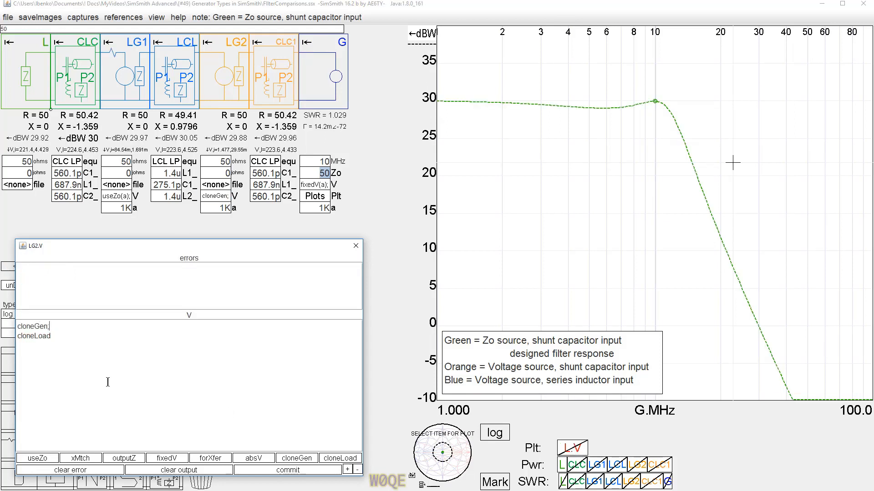
{"action": "left_click", "coordinate": [280, 470]}
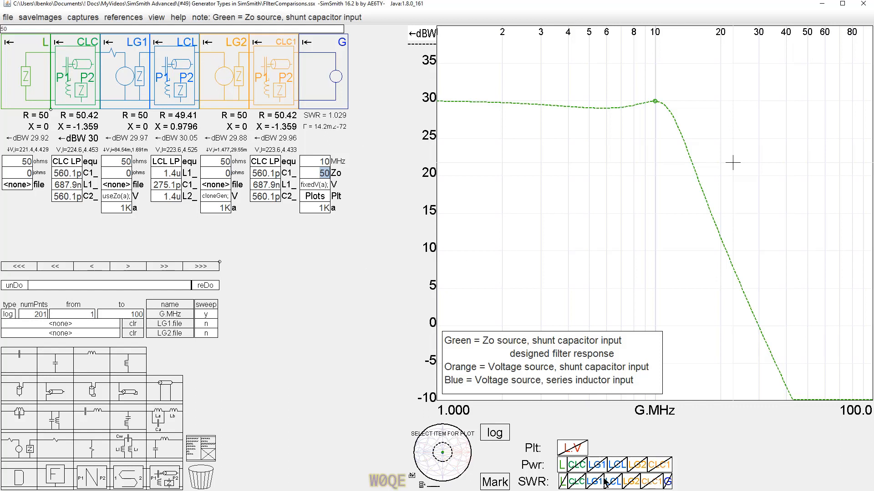
{"action": "left_click", "coordinate": [597, 465]}
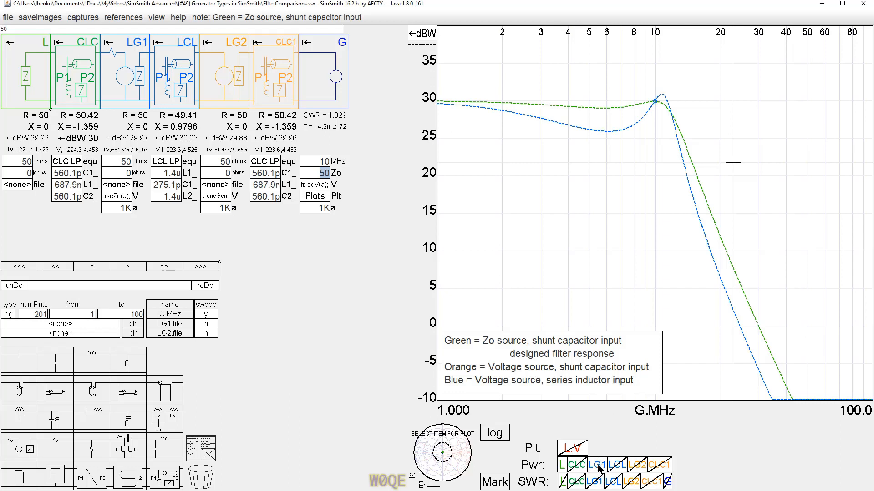
{"action": "left_click", "coordinate": [638, 465]}
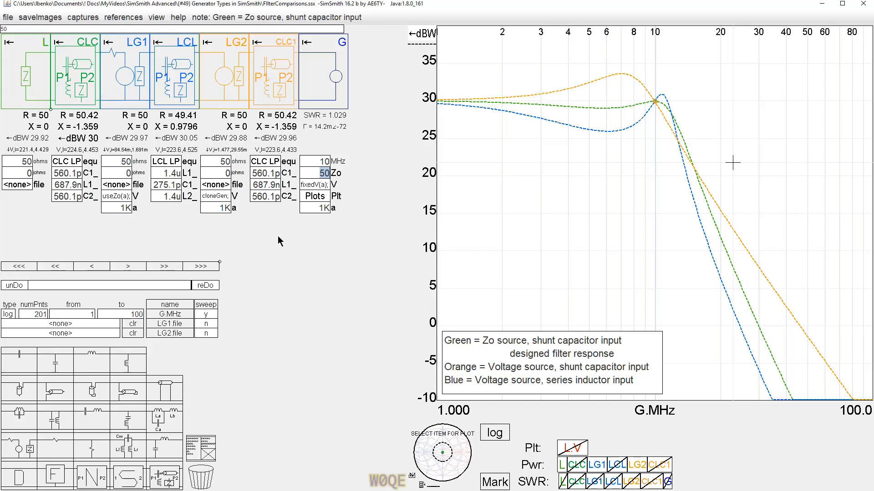
Step: Open the CLC1 and LCL schematics and compare their input elements and the power traces at the 10 MHz point
{"action": "left_click", "coordinate": [271, 166]}
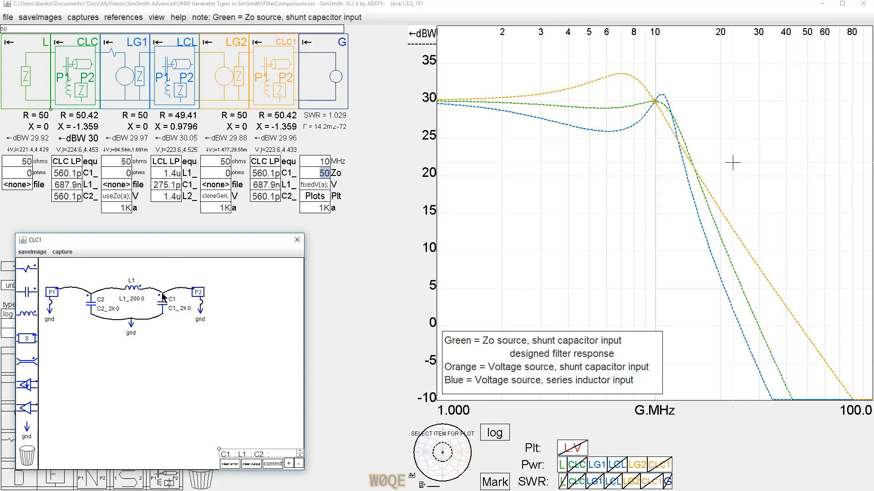
{"action": "left_click", "coordinate": [177, 162]}
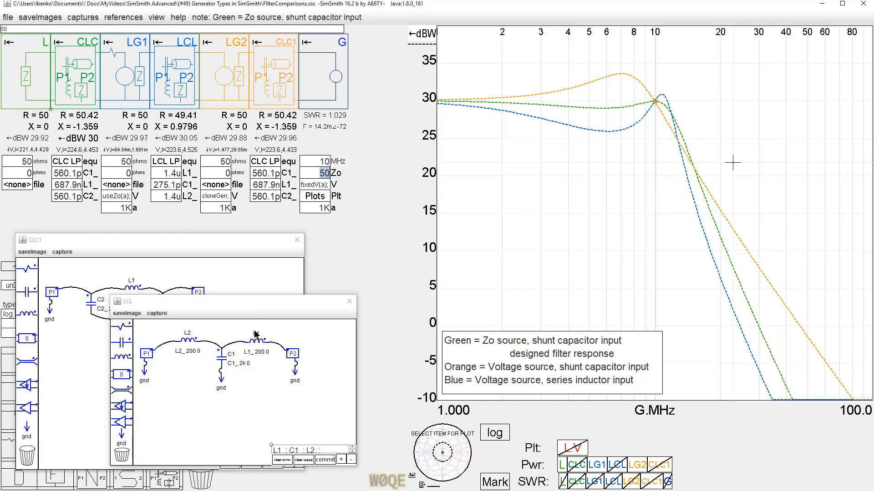
{"action": "left_click_drag", "start_coordinate": [265, 310], "coordinate": [241, 309]}
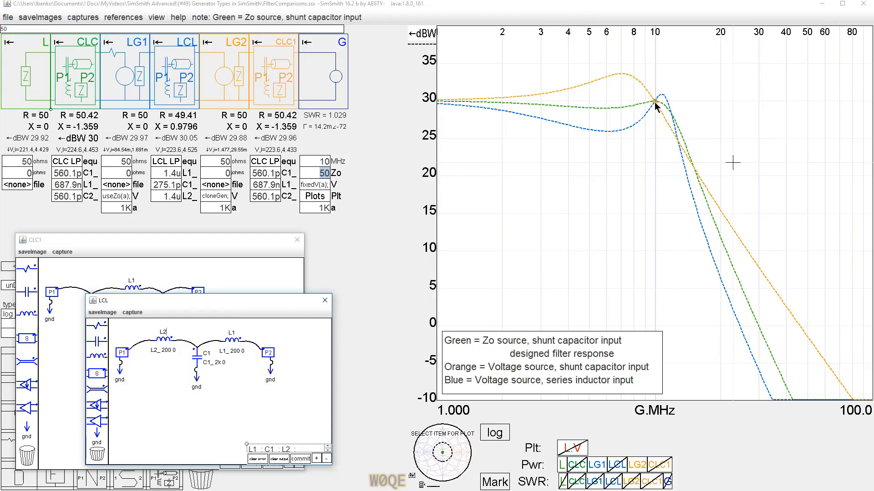
{"action": "left_click", "coordinate": [655, 102]}
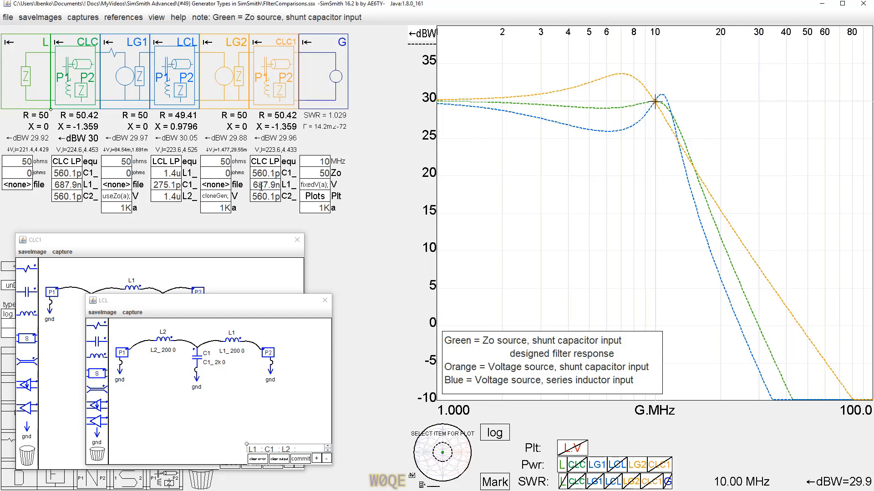
{"action": "left_click", "coordinate": [217, 273]}
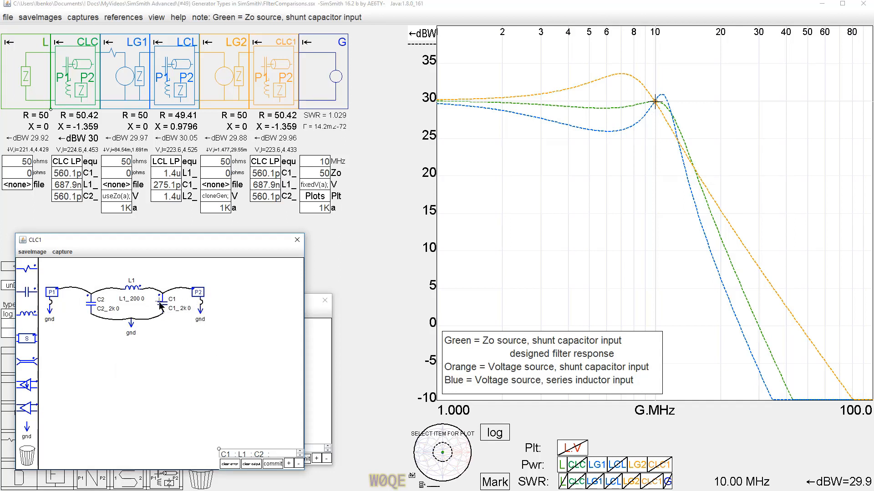
{"action": "left_click", "coordinate": [320, 369]}
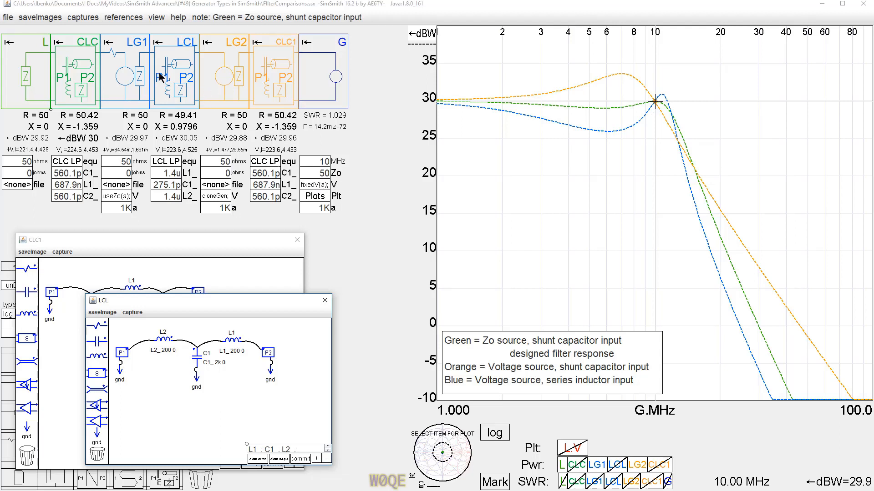
Step: Change generator G's V expression to xMtch(a); and close the expression editor and both schematic windows
{"action": "left_click", "coordinate": [314, 186]}
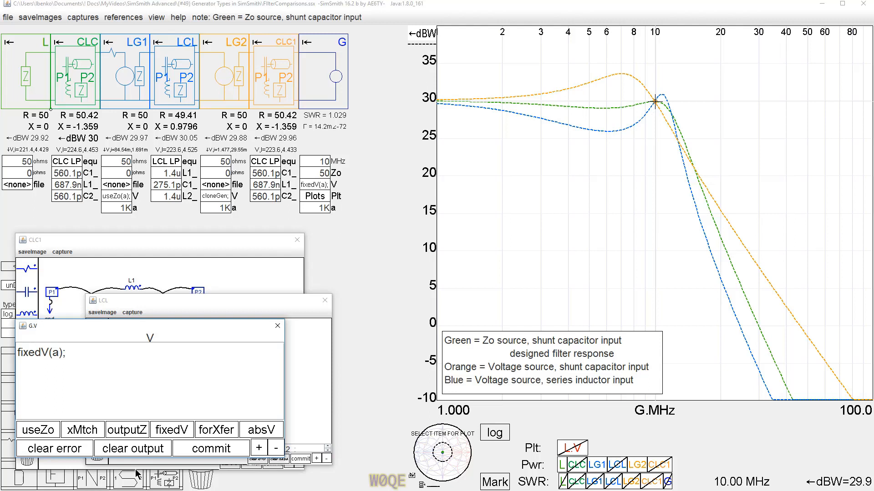
{"action": "left_click", "coordinate": [76, 430]}
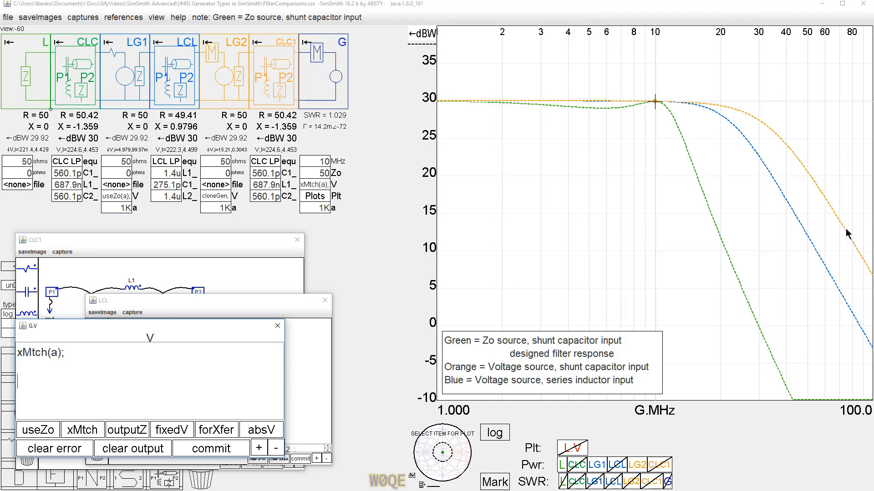
{"action": "left_click", "coordinate": [276, 327]}
{"action": "left_click", "coordinate": [324, 300]}
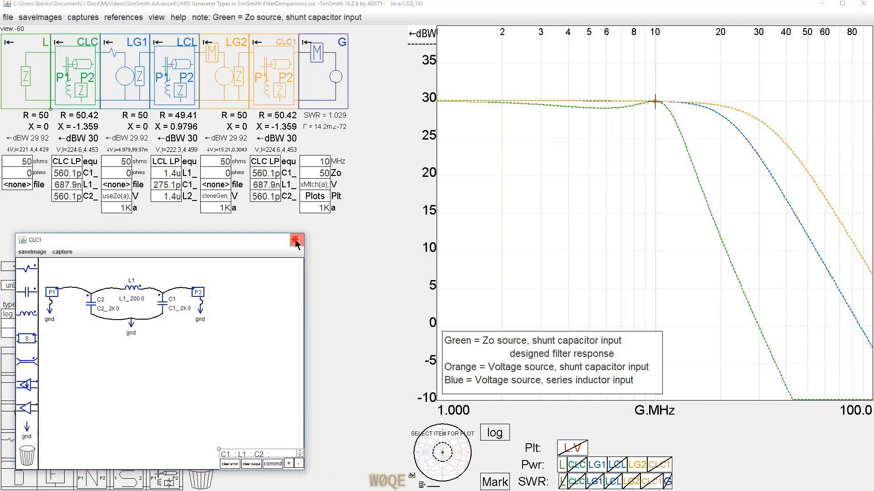
{"action": "left_click", "coordinate": [296, 242]}
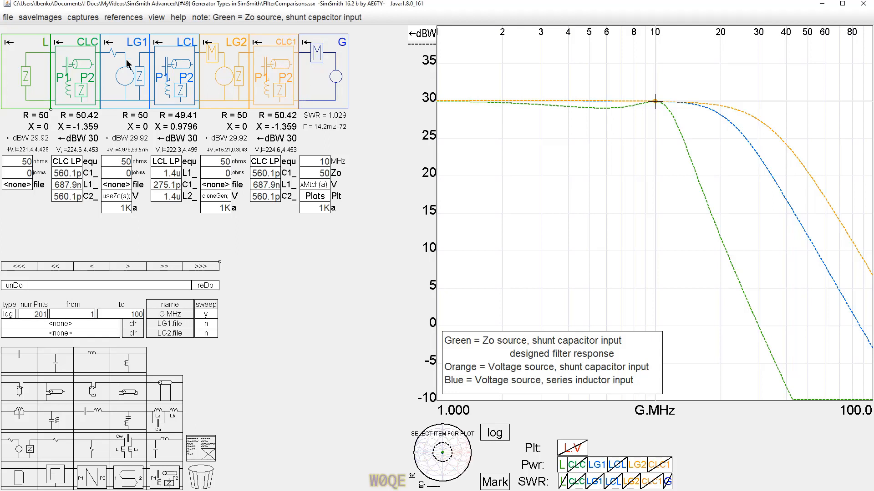
Step: Load the circuit file WilkinsonDiscrete.ssx and hide its notes window
{"action": "left_click", "coordinate": [7, 18]}
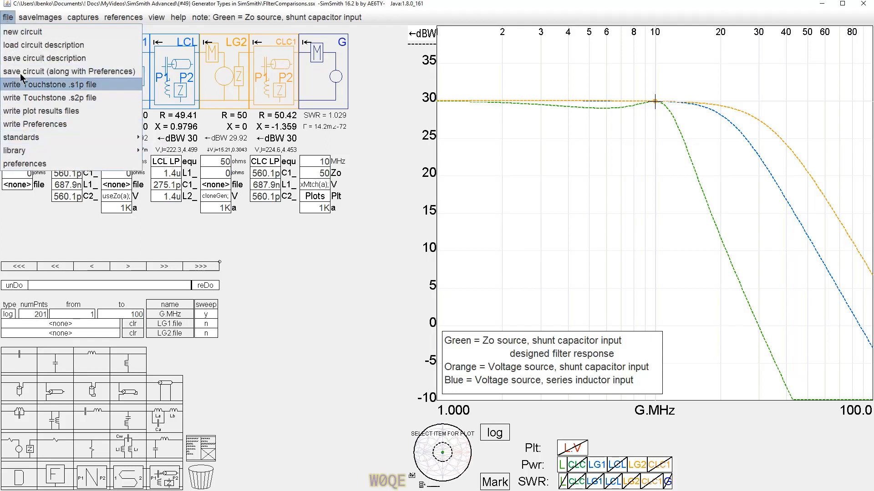
{"action": "left_click", "coordinate": [16, 46]}
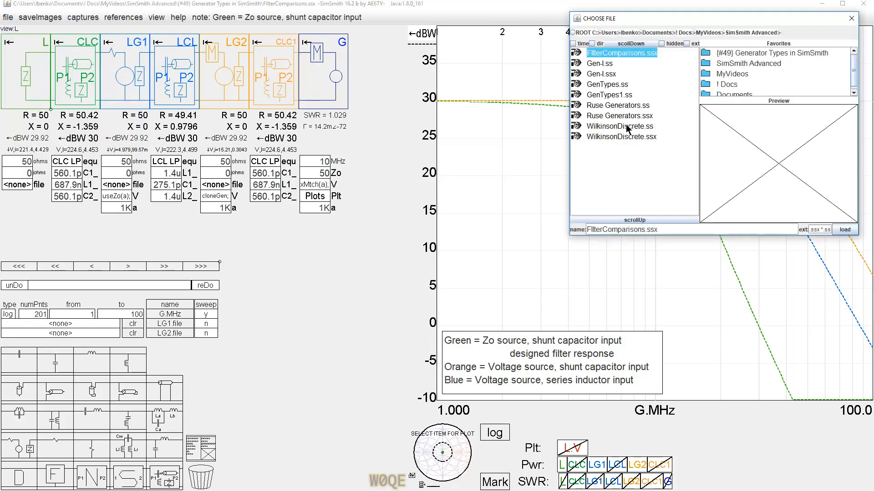
{"action": "left_click", "coordinate": [624, 136]}
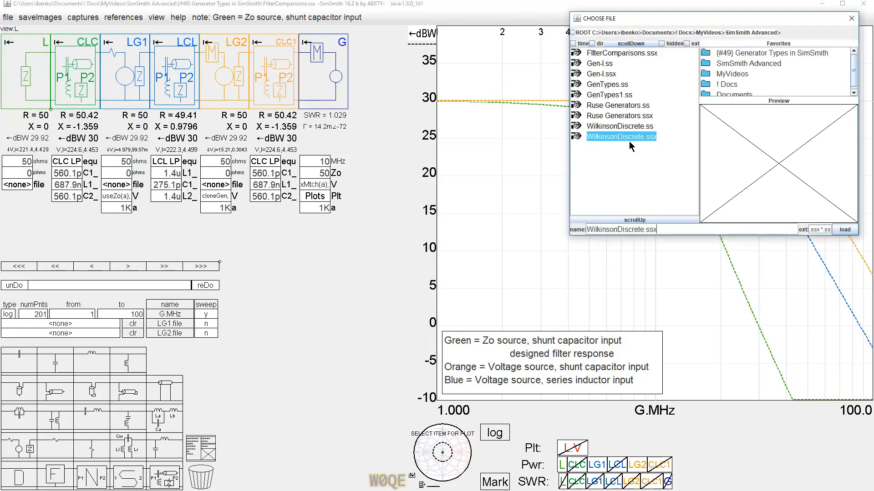
{"action": "left_click", "coordinate": [844, 230]}
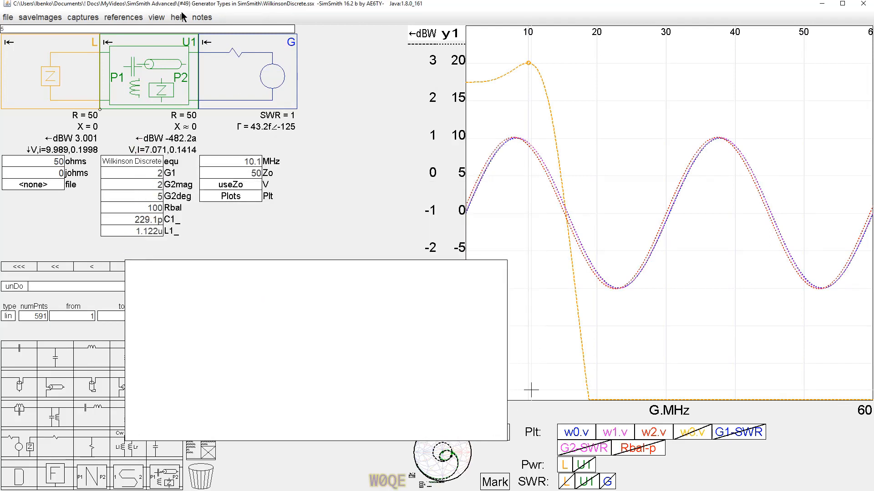
{"action": "left_click", "coordinate": [201, 17]}
{"action": "left_click", "coordinate": [207, 45]}
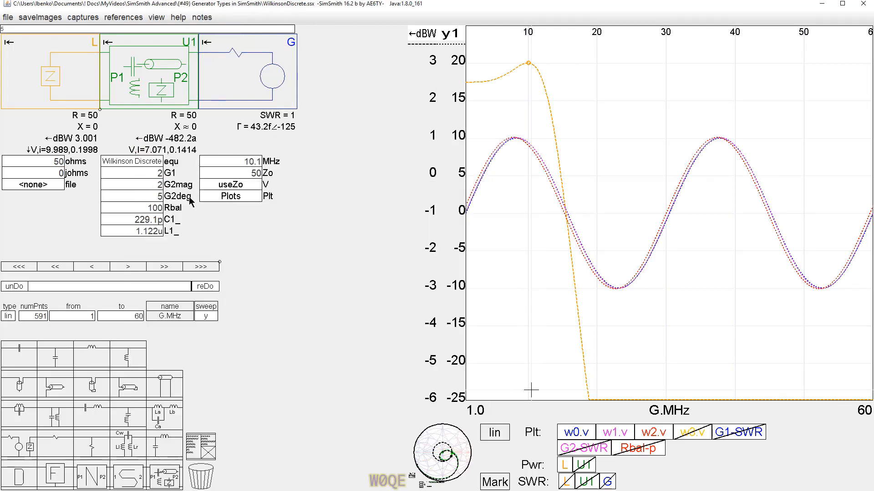
Step: Open U1's Wilkinson Discrete schematic, enlarge its equation area to show every line, and move the window lower
{"action": "left_click", "coordinate": [120, 162]}
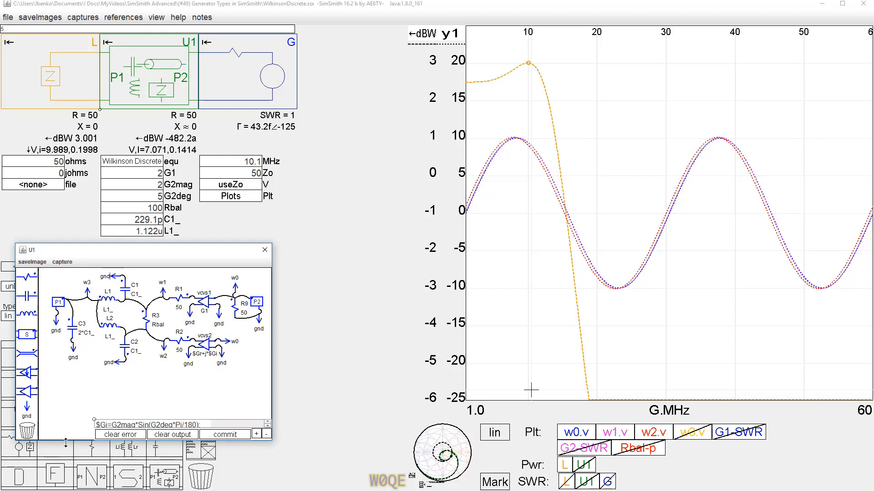
{"action": "left_click_drag", "start_coordinate": [93, 424], "coordinate": [92, 394]}
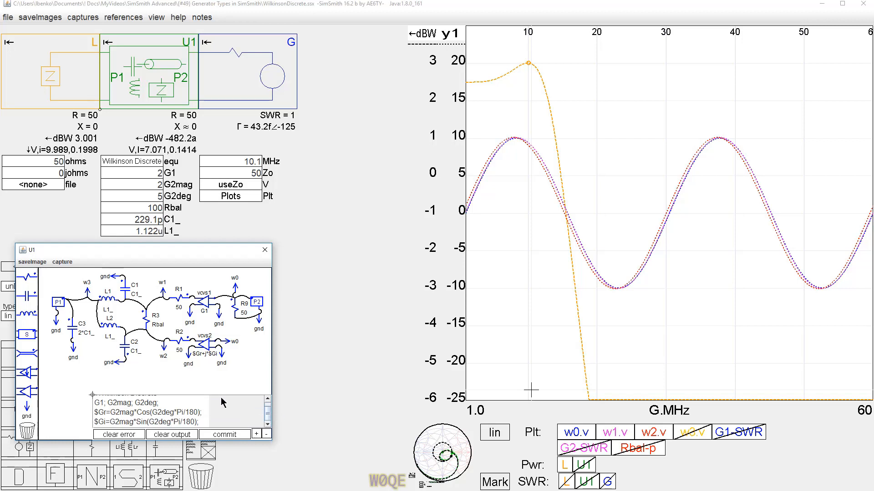
{"action": "left_click_drag", "start_coordinate": [93, 395], "coordinate": [84, 380]}
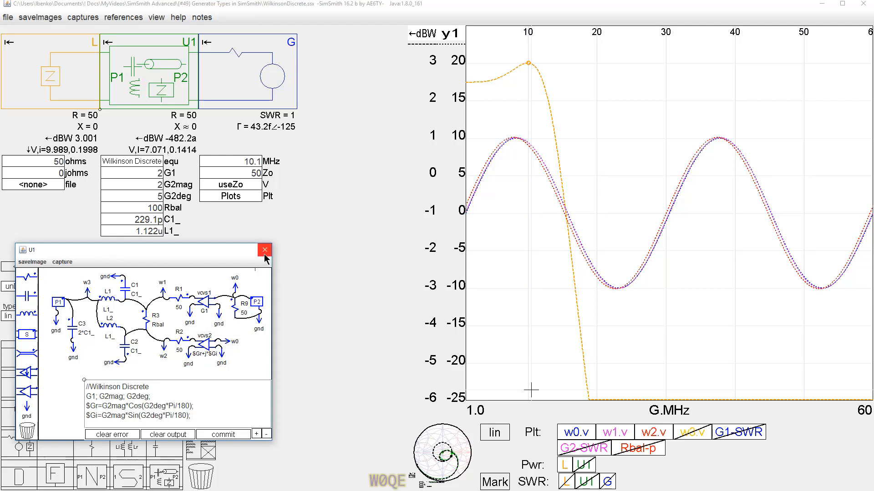
{"action": "left_click_drag", "start_coordinate": [231, 253], "coordinate": [237, 288]}
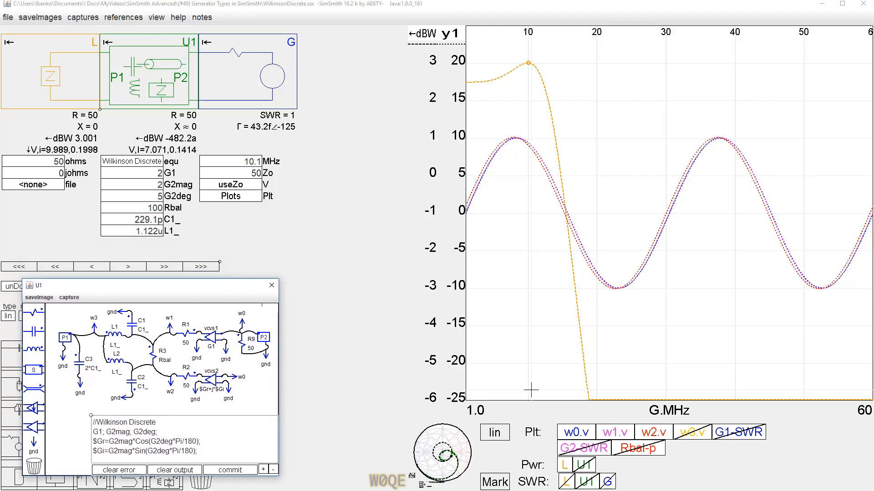
Step: Hide the w0.v, w1.v and w2.v traces and toggle the load's power trace, leaving it as the only one shown
{"action": "left_click", "coordinate": [585, 432]}
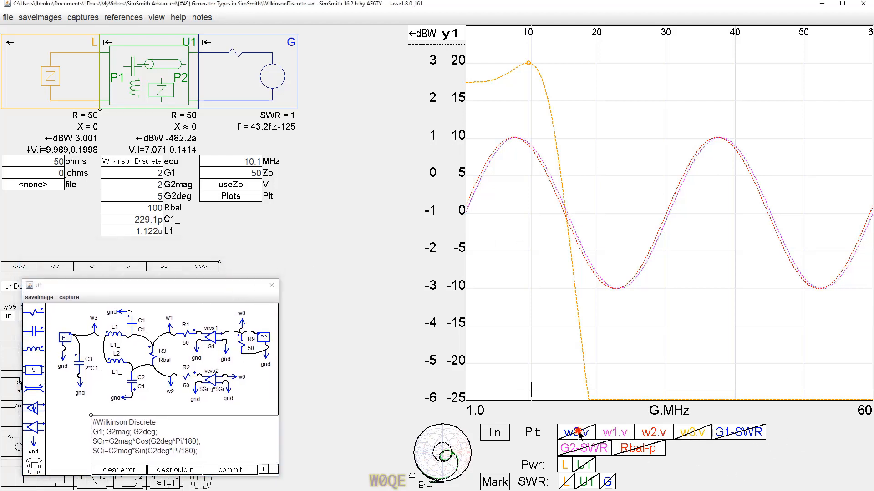
{"action": "left_click", "coordinate": [616, 432]}
{"action": "left_click", "coordinate": [657, 432]}
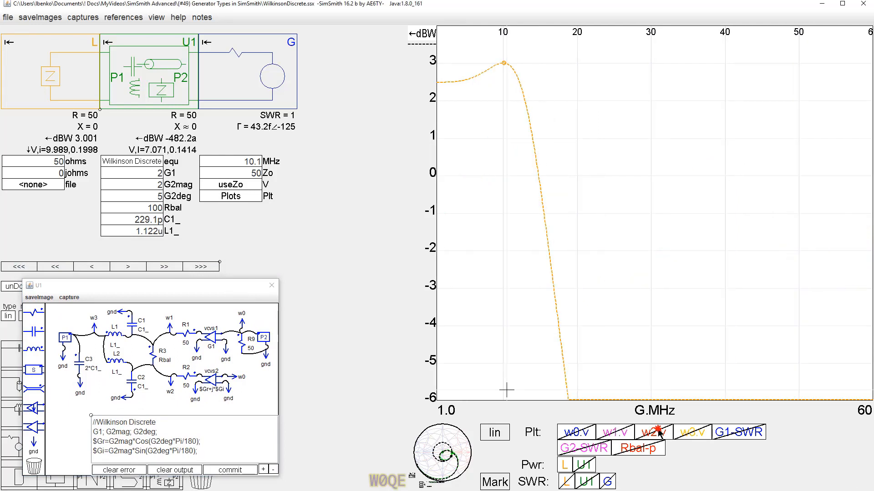
{"action": "left_click", "coordinate": [564, 465]}
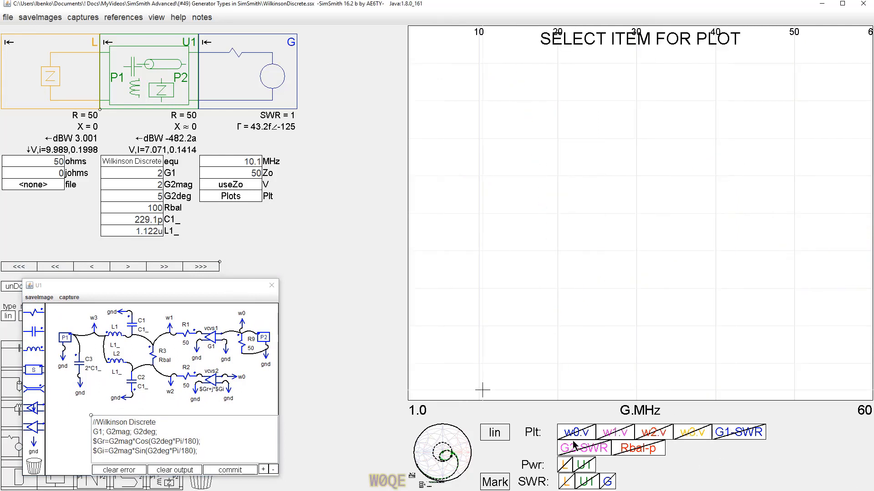
{"action": "left_click", "coordinate": [564, 466]}
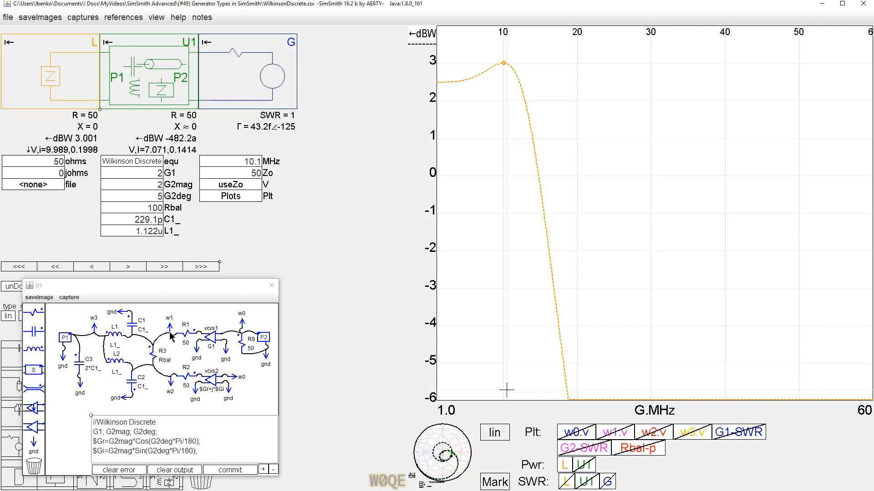
Step: Show the w0.v, w1.v and w2.v traces one after another to compare the voltage waveforms with the schematic nodes
{"action": "left_click", "coordinate": [572, 436]}
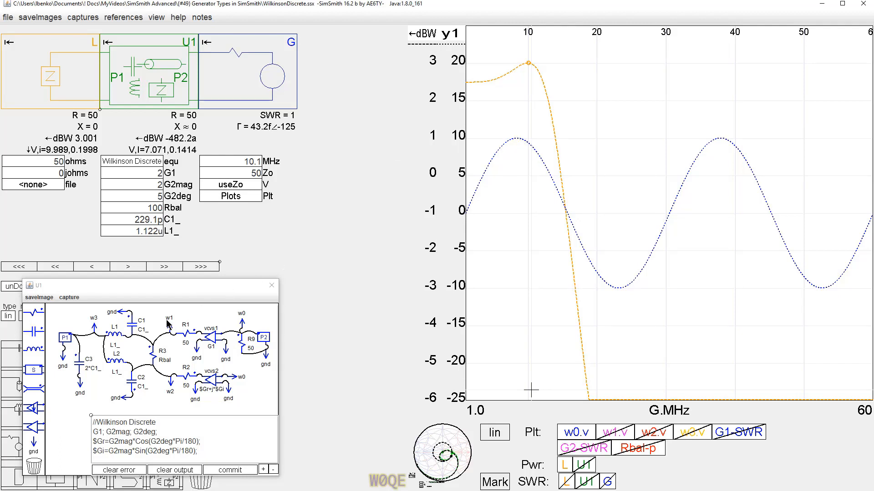
{"action": "left_click", "coordinate": [612, 434]}
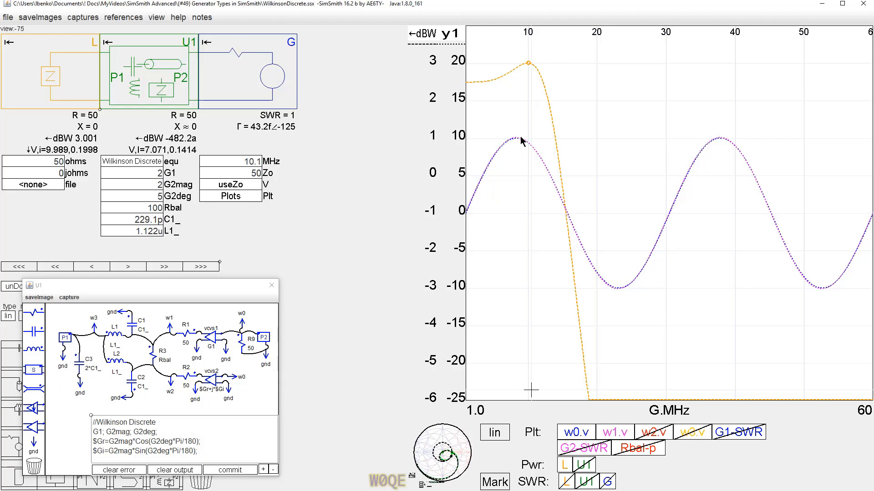
{"action": "left_click", "coordinate": [650, 428]}
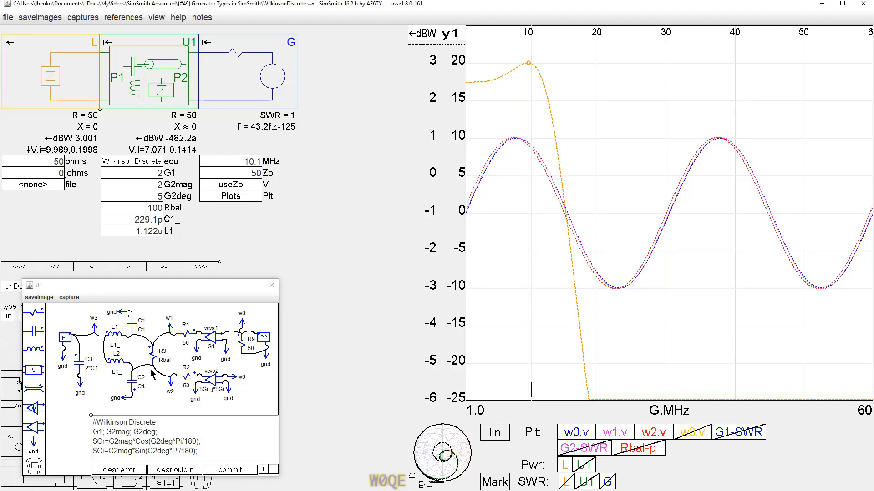
Step: Set U1's G2deg to 0, and raise it stepwise to 15 to phase-shift the second generator
{"action": "double_click", "coordinate": [153, 196]}
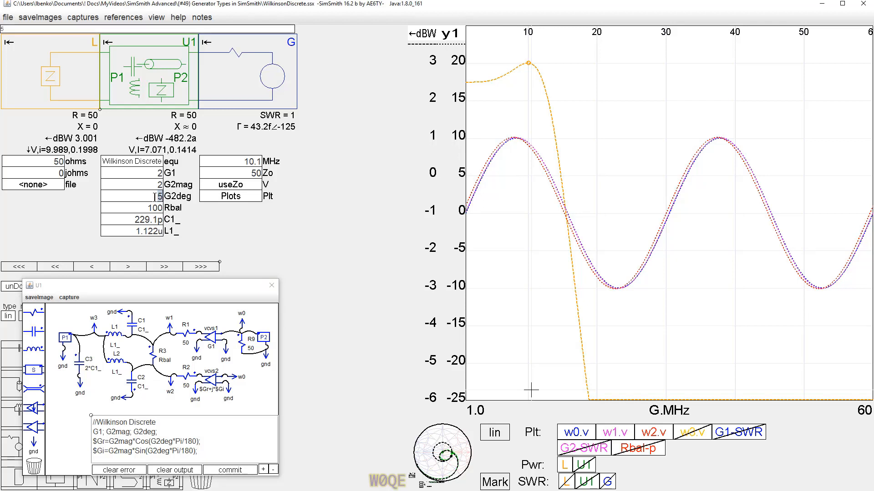
{"action": "type", "text": "0"}
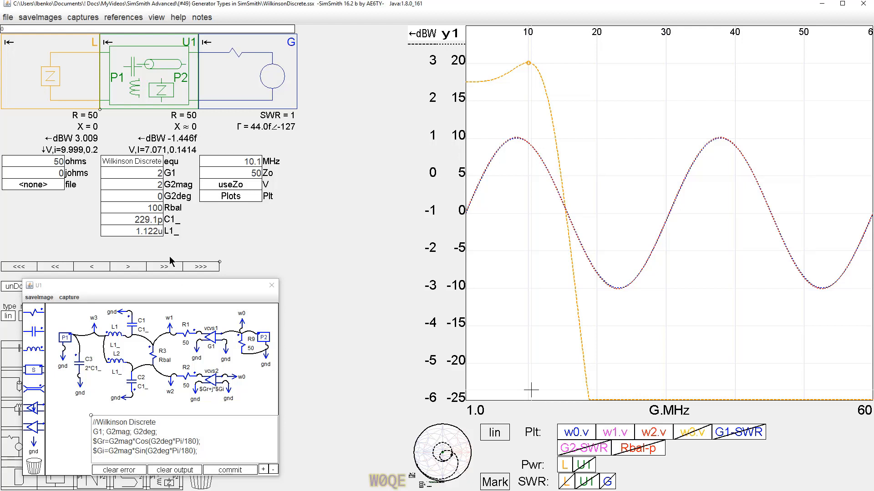
{"action": "scroll", "coordinate": [153, 195], "scroll_direction": "up", "scroll_amount": 15}
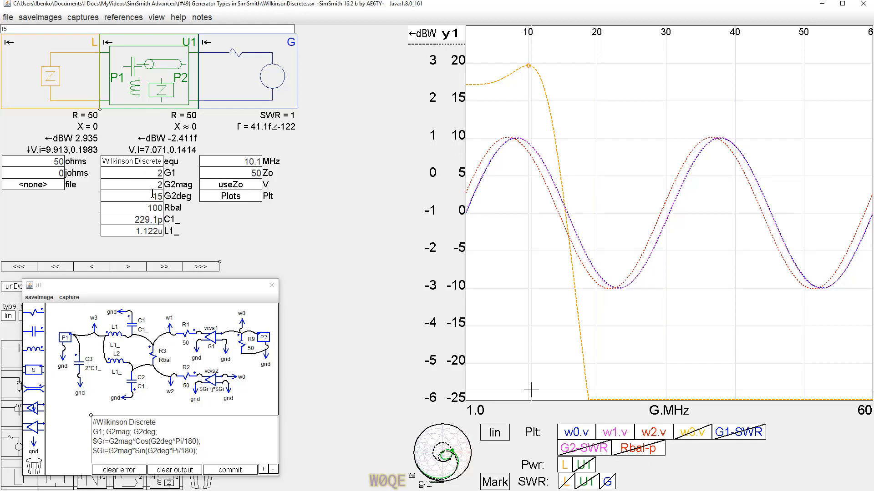
Step: Raise U1's G2deg stepwise to 45 and read the load's power at the curve's peak near 10 MHz
{"action": "scroll", "coordinate": [153, 196], "scroll_direction": "up", "scroll_amount": 15}
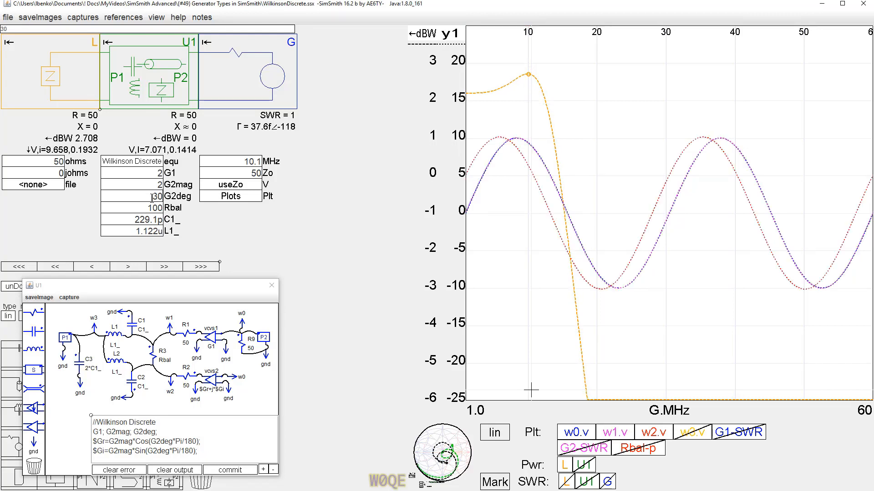
{"action": "scroll", "coordinate": [152, 199], "scroll_direction": "up", "scroll_amount": 5}
{"action": "scroll", "coordinate": [153, 201], "scroll_direction": "up", "scroll_amount": 5}
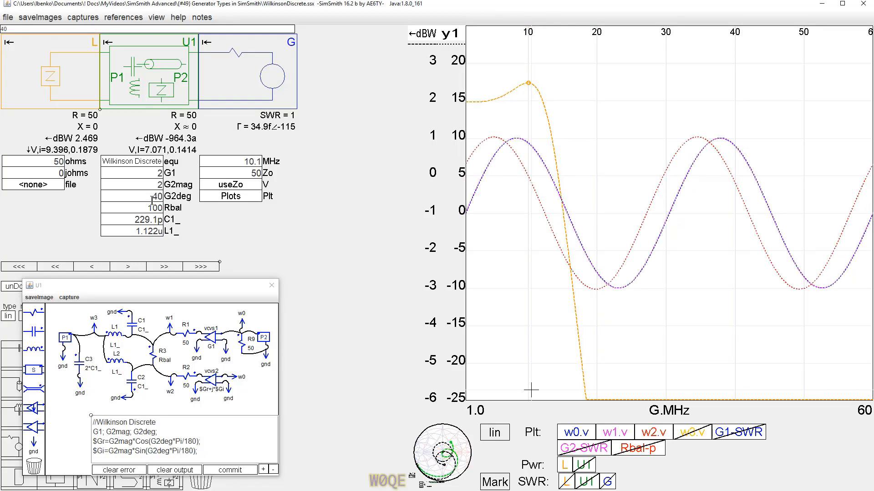
{"action": "scroll", "coordinate": [148, 200], "scroll_direction": "up", "scroll_amount": 5}
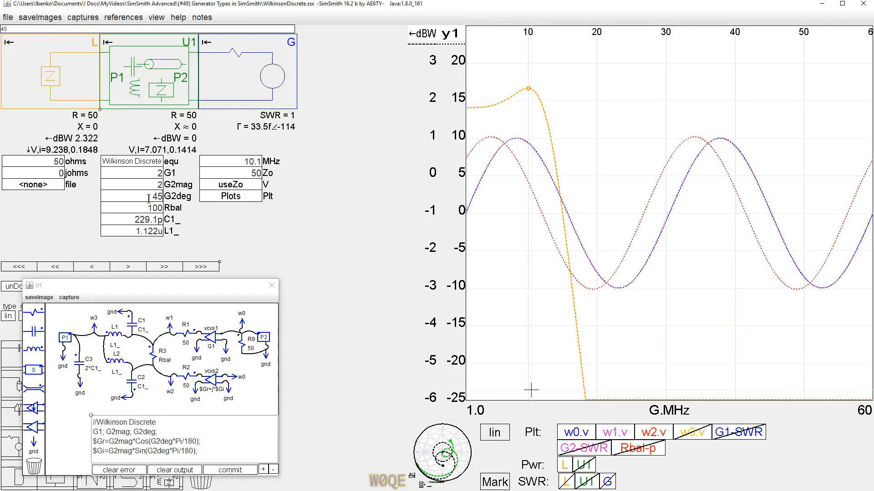
{"action": "left_click", "coordinate": [528, 90]}
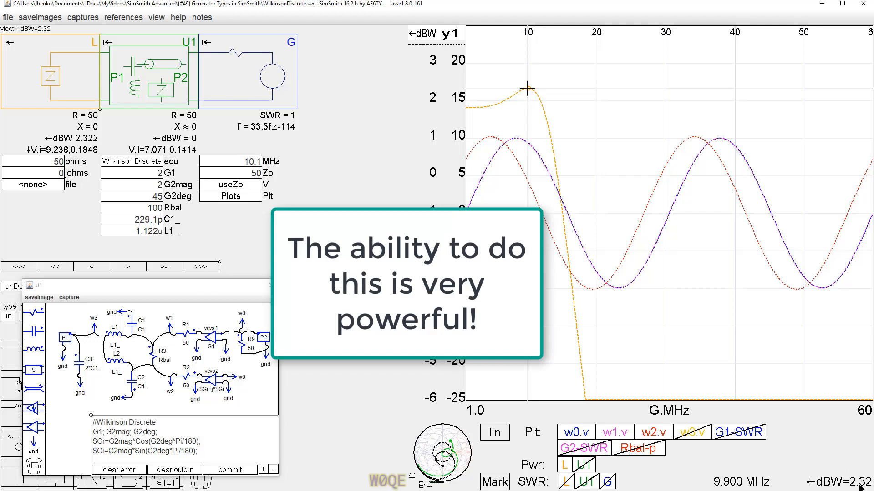
Step: Lower U1's G2deg stepwise to -45 and read the load's power at the 10 MHz peak
{"action": "left_click", "coordinate": [152, 196]}
{"action": "scroll", "coordinate": [152, 196], "scroll_direction": "down", "scroll_amount": 2}
{"action": "scroll", "coordinate": [152, 196], "scroll_direction": "down", "scroll_amount": 3}
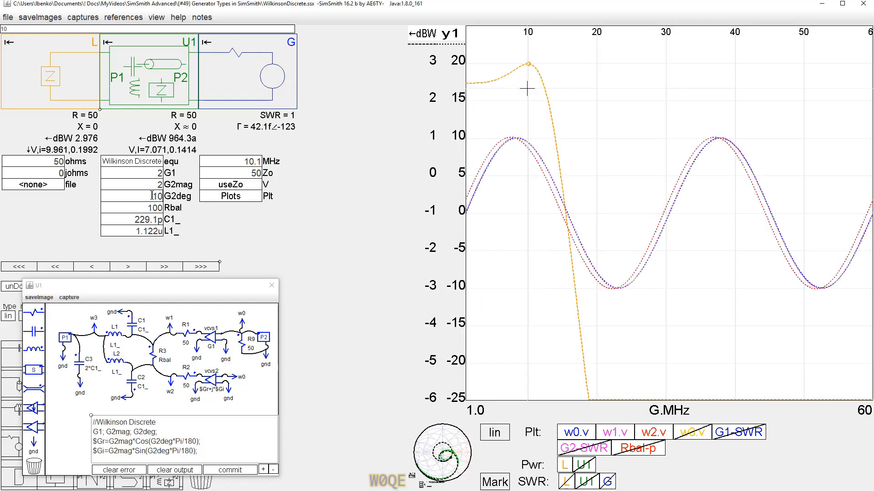
{"action": "scroll", "coordinate": [152, 196], "scroll_direction": "down", "scroll_amount": 2}
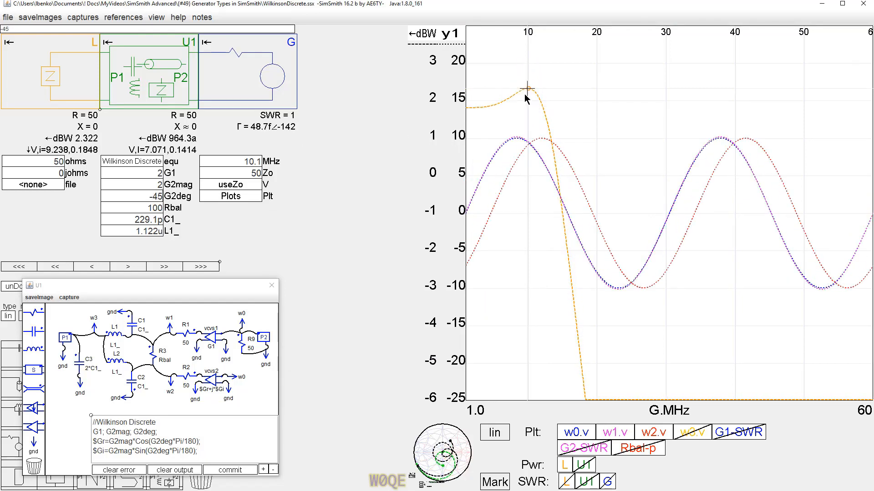
{"action": "left_click", "coordinate": [528, 91]}
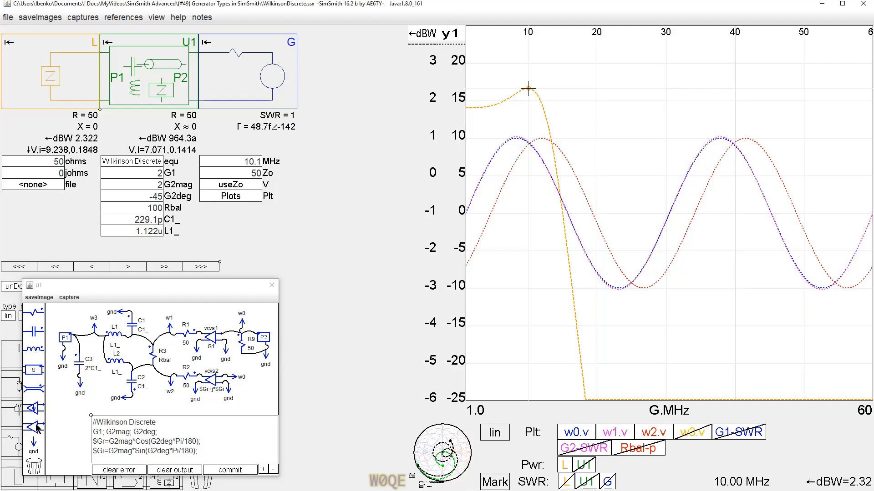
Step: Open the preferences to view the featuresKeys setting, close U1's schematic window, and return to the circuit and plot
{"action": "left_click", "coordinate": [7, 18]}
{"action": "left_click", "coordinate": [27, 165]}
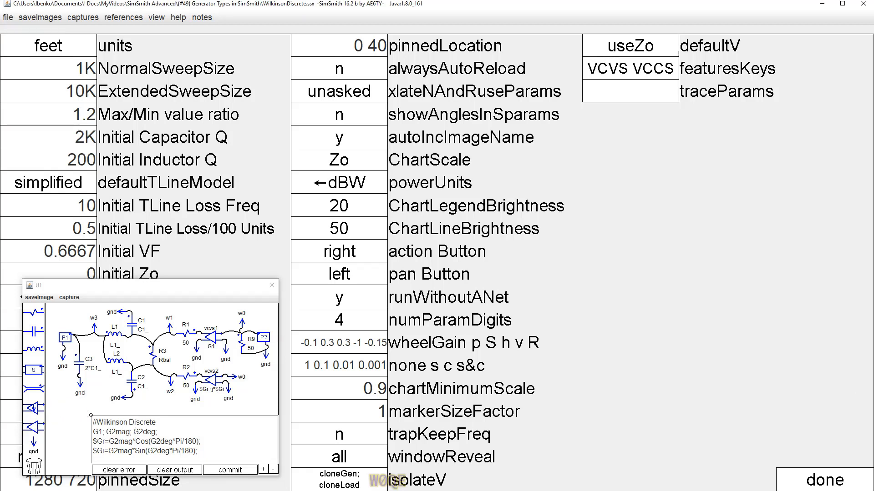
{"action": "left_click", "coordinate": [274, 289]}
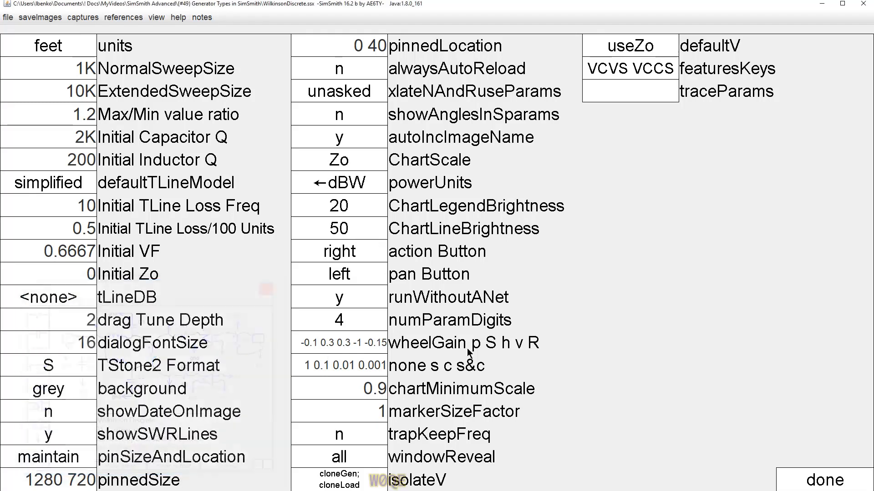
{"action": "left_click", "coordinate": [825, 478]}
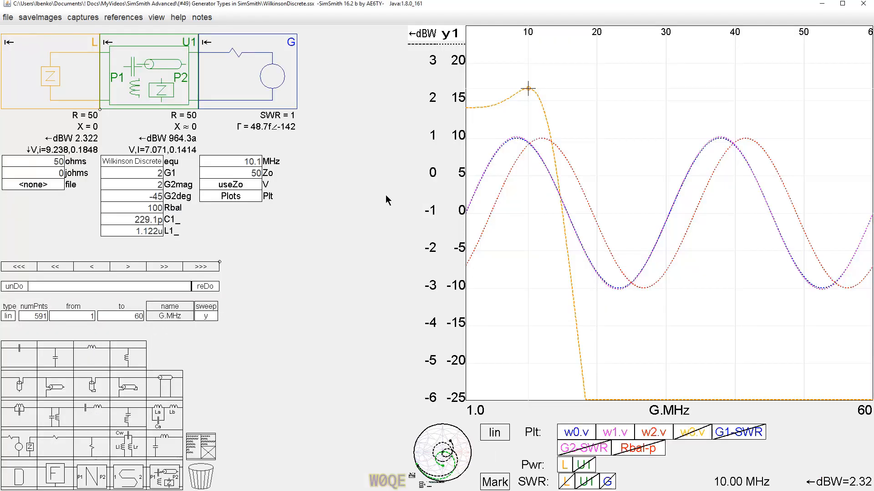